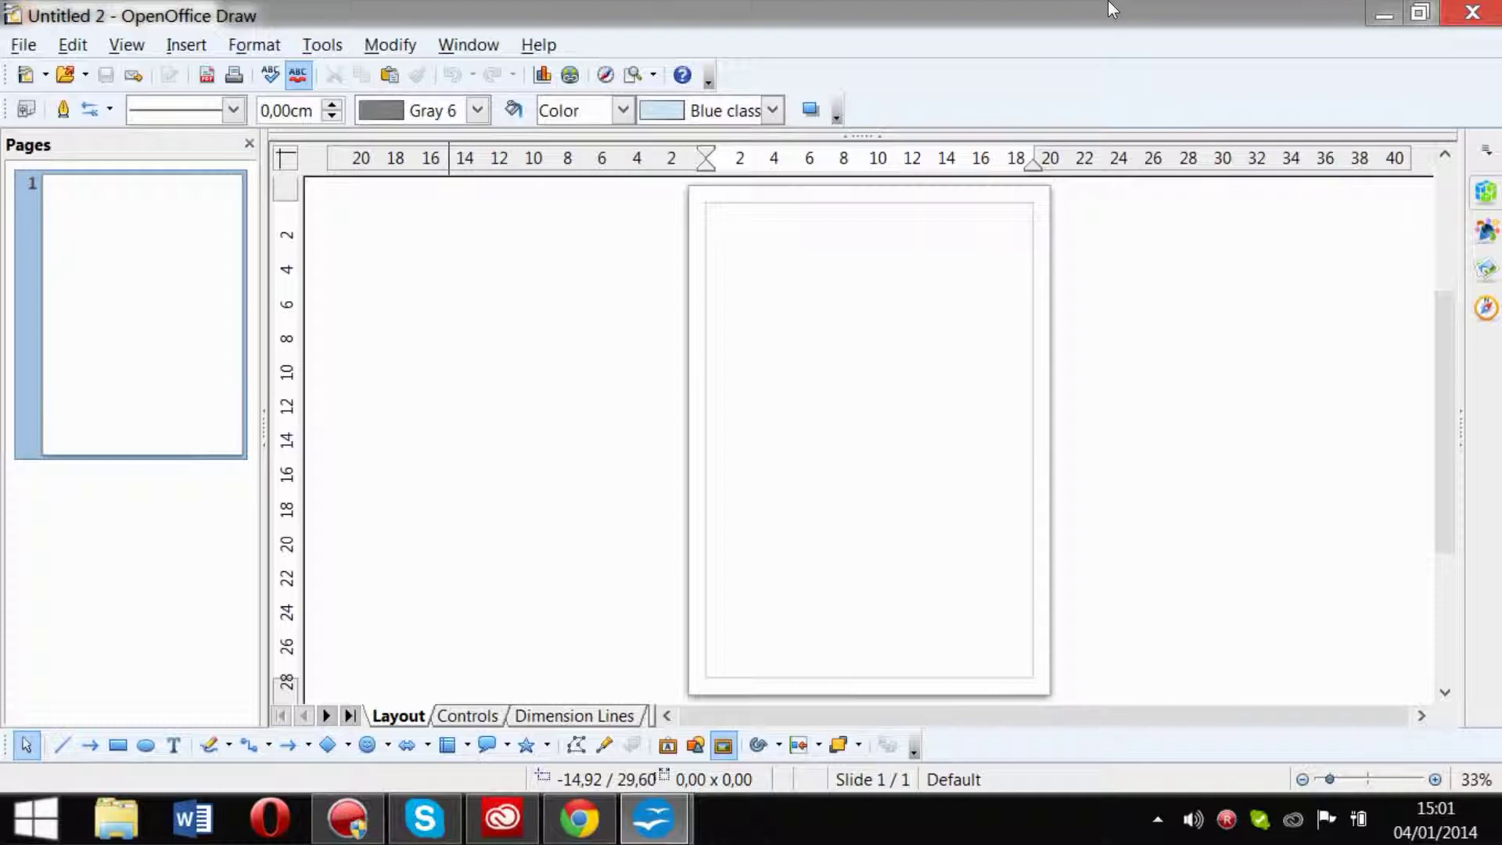
Create a new blank drawing document.
left_click(22, 47)
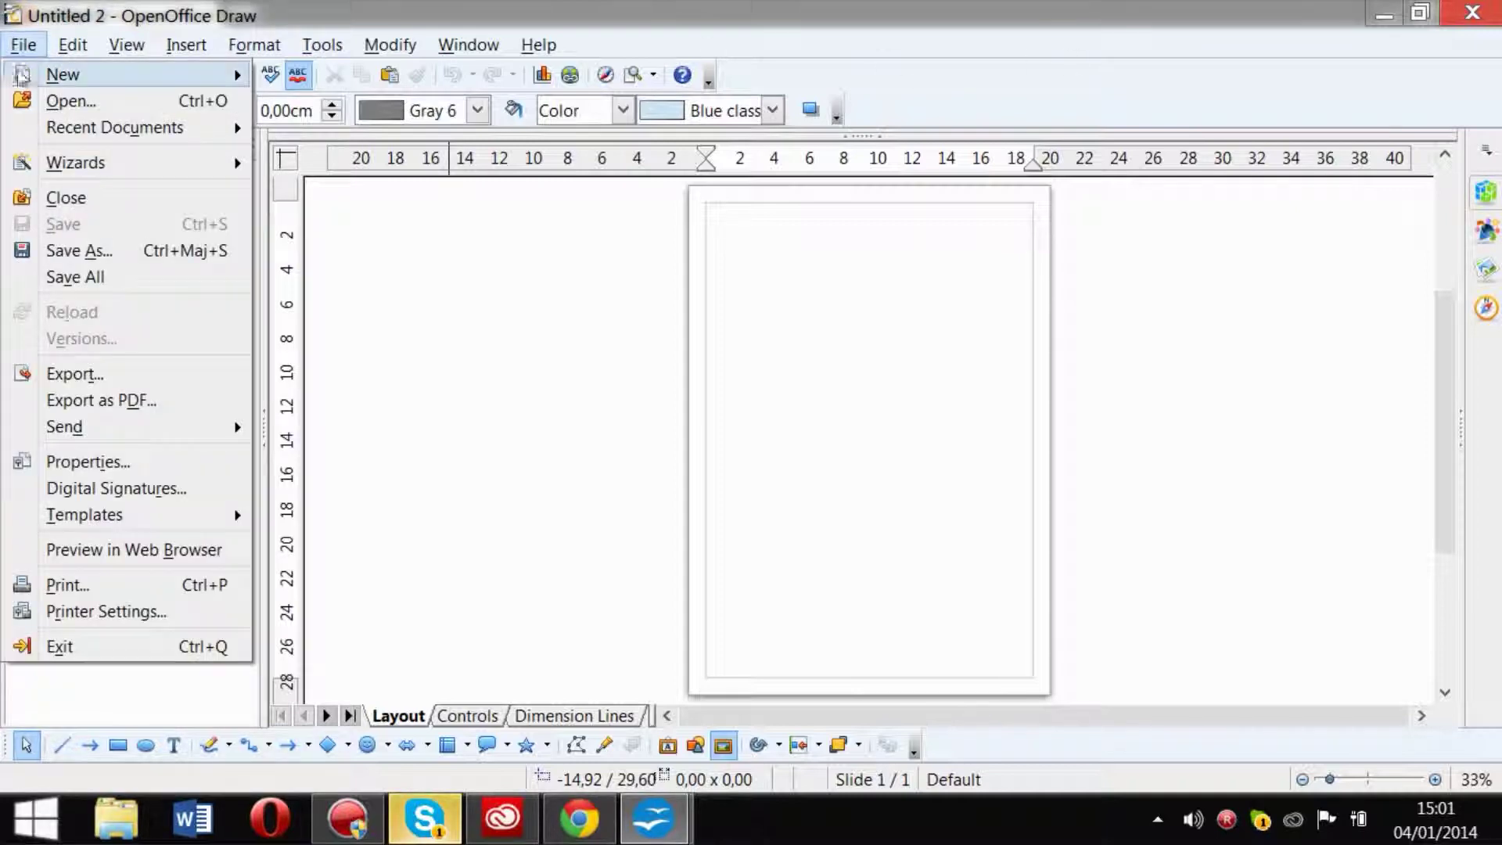
mouse_move(22, 76)
left_click(305, 148)
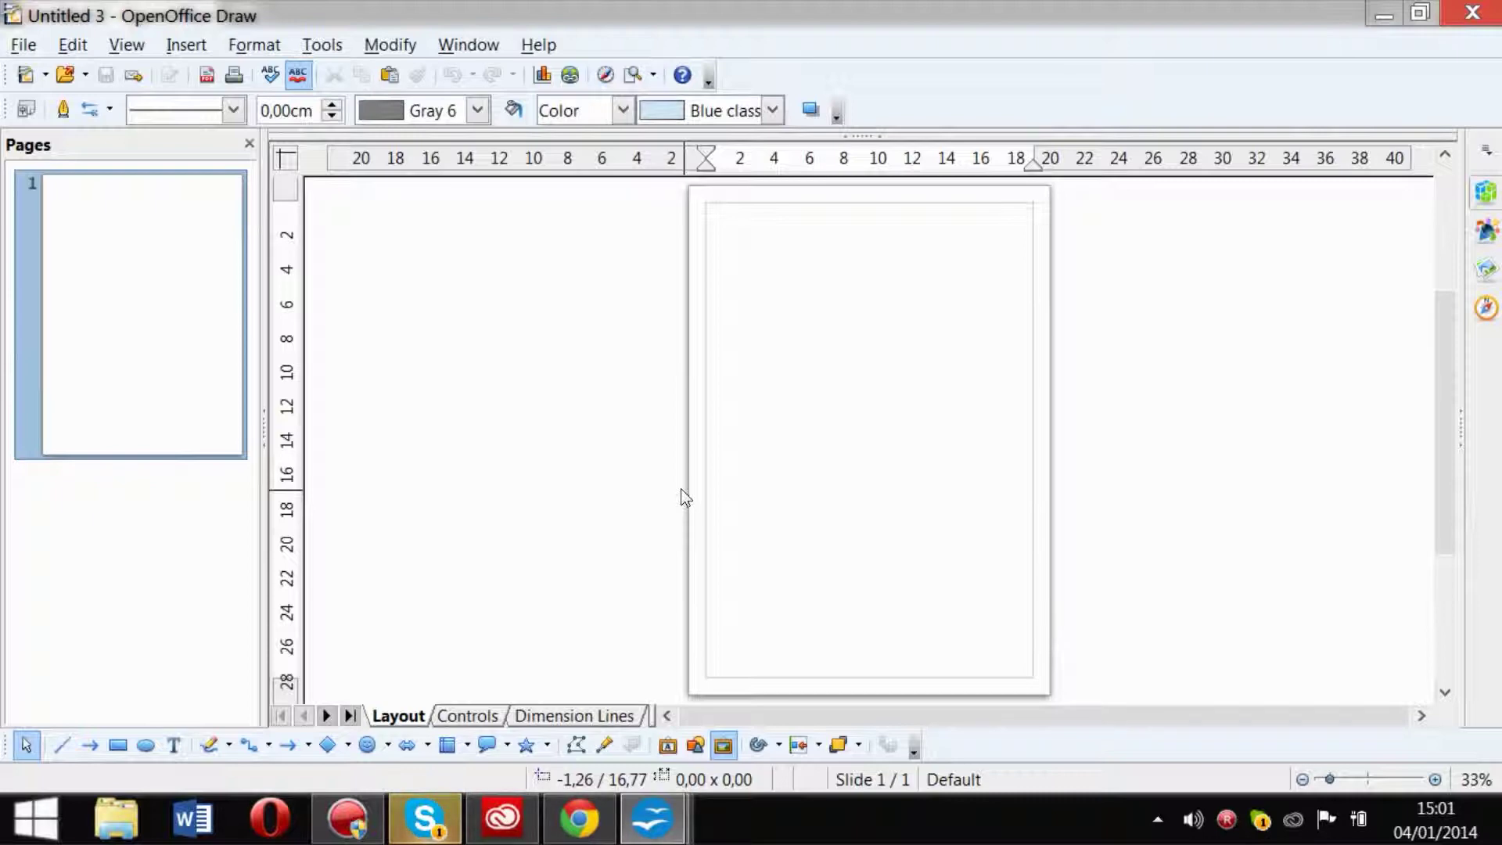
Set the page's paper format to 68 cm wide and 12 cm high.
right_click(806, 379)
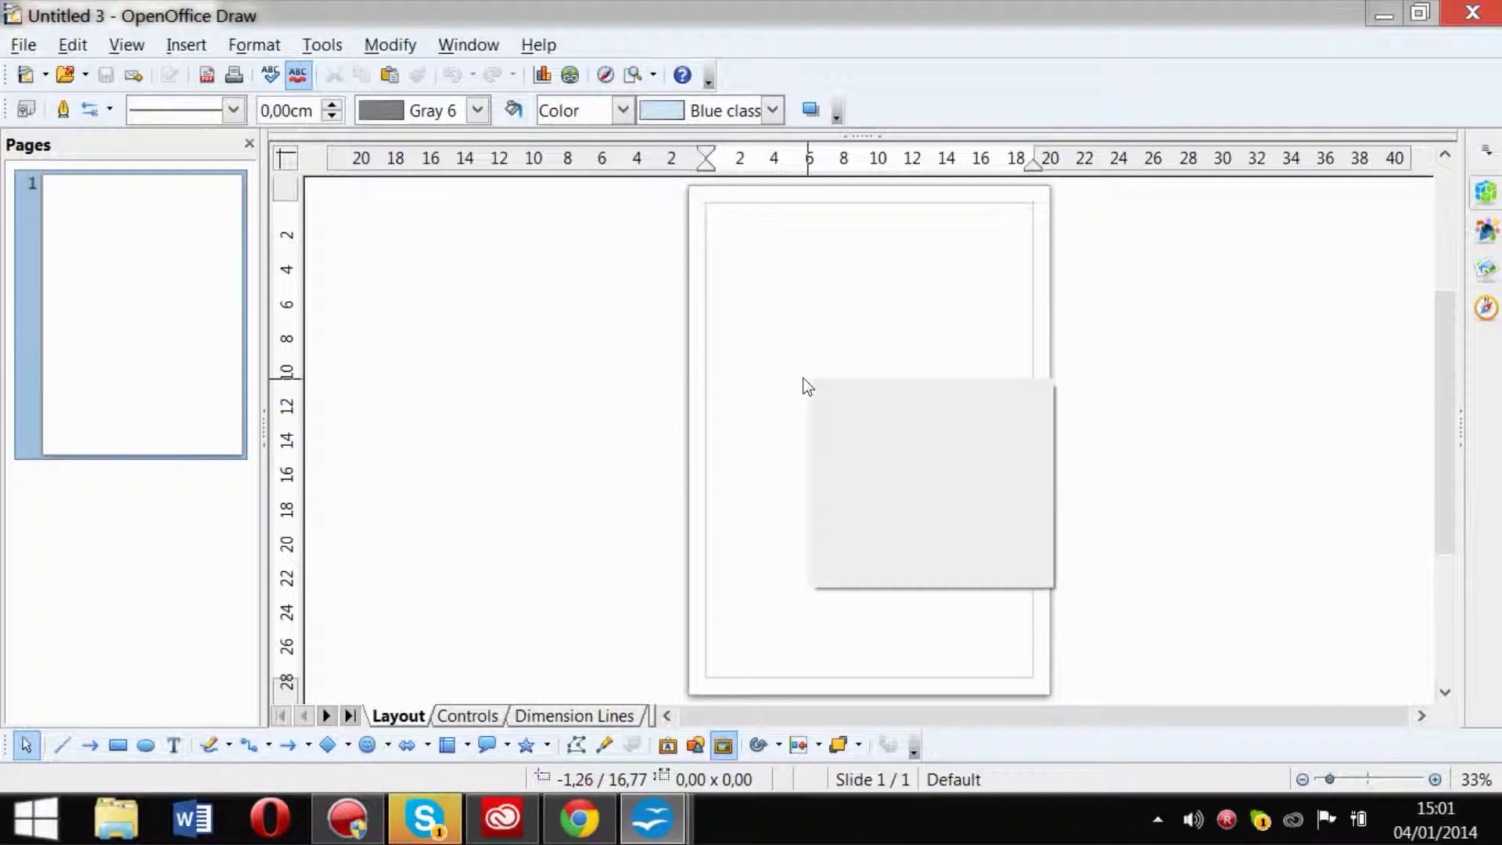
mouse_move(860, 400)
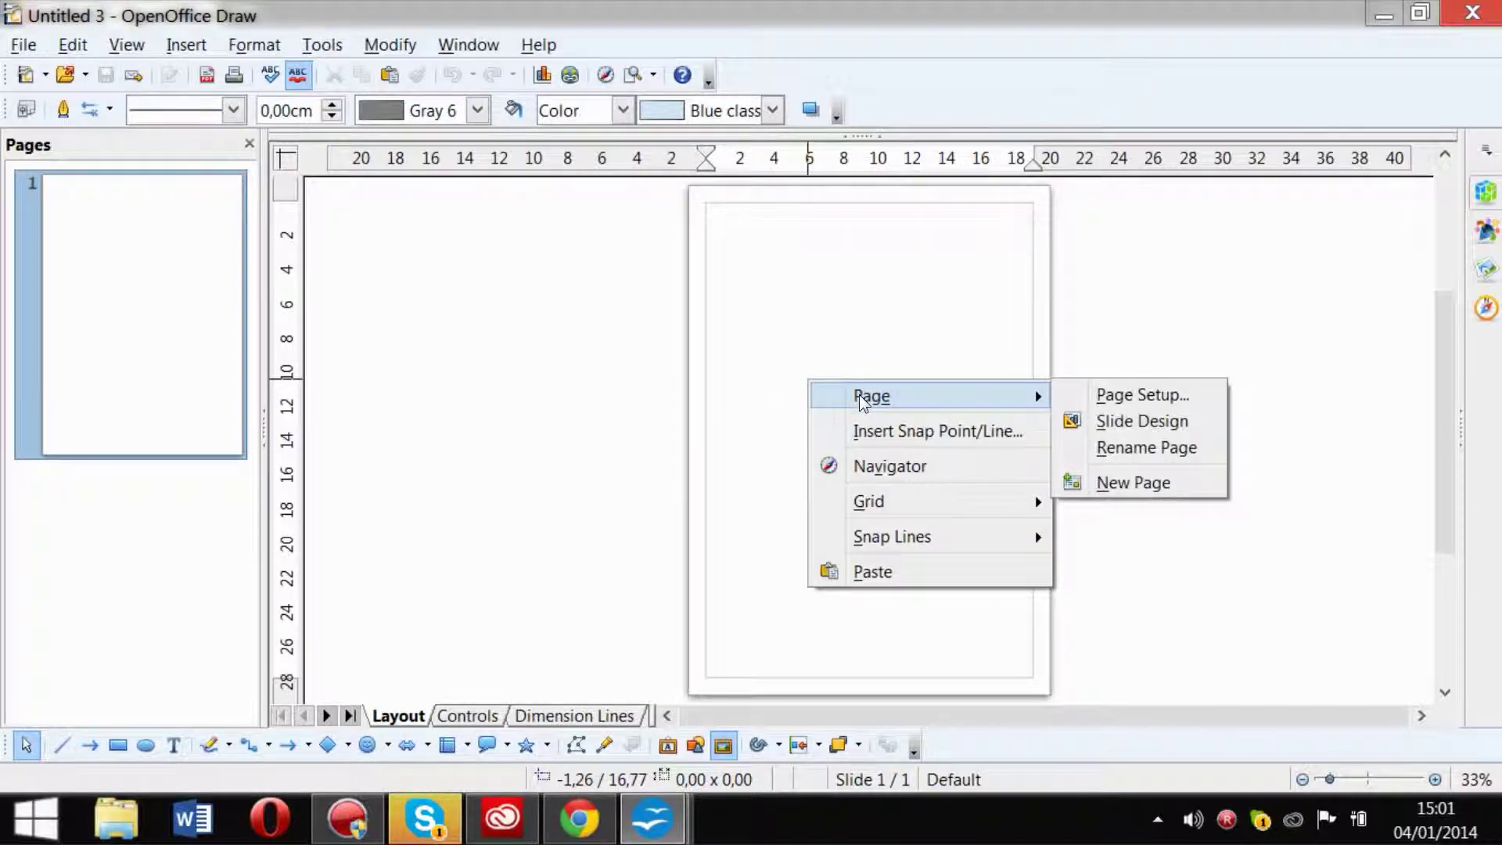
left_click(1107, 395)
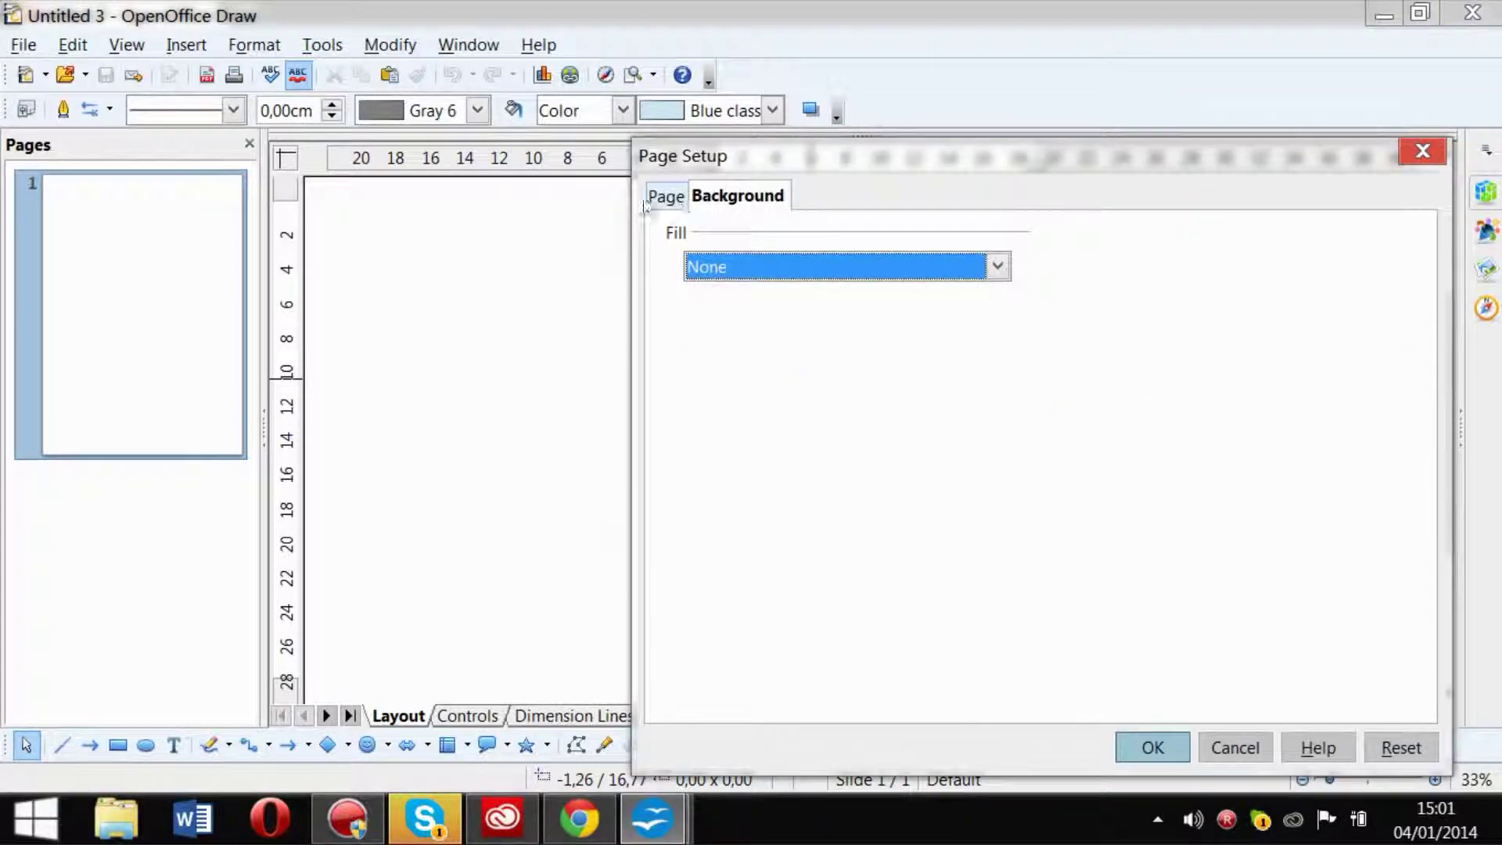
left_click(661, 200)
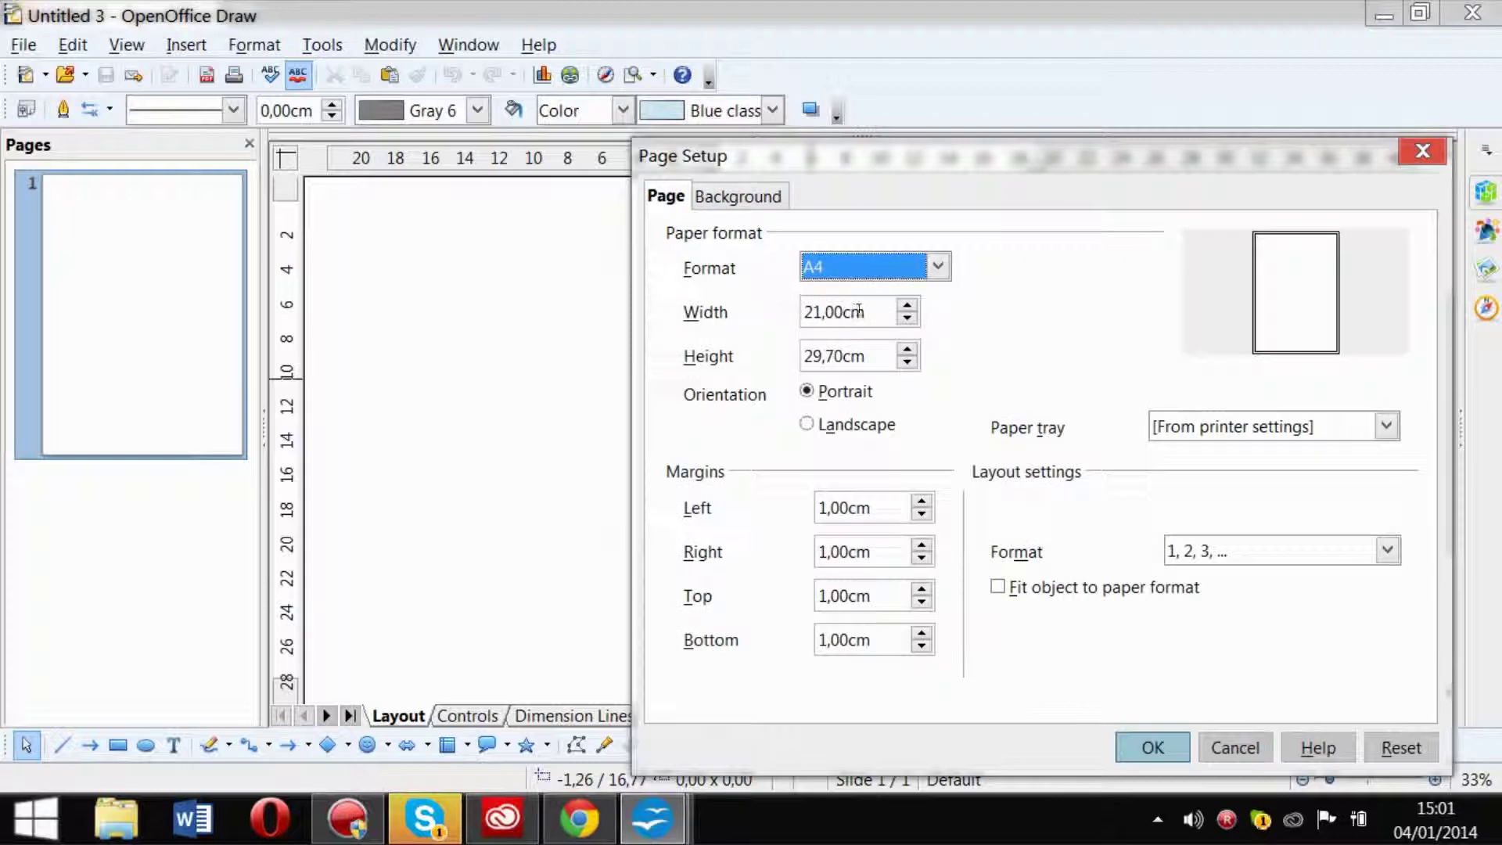
key("Tab")
key("BackSpace")
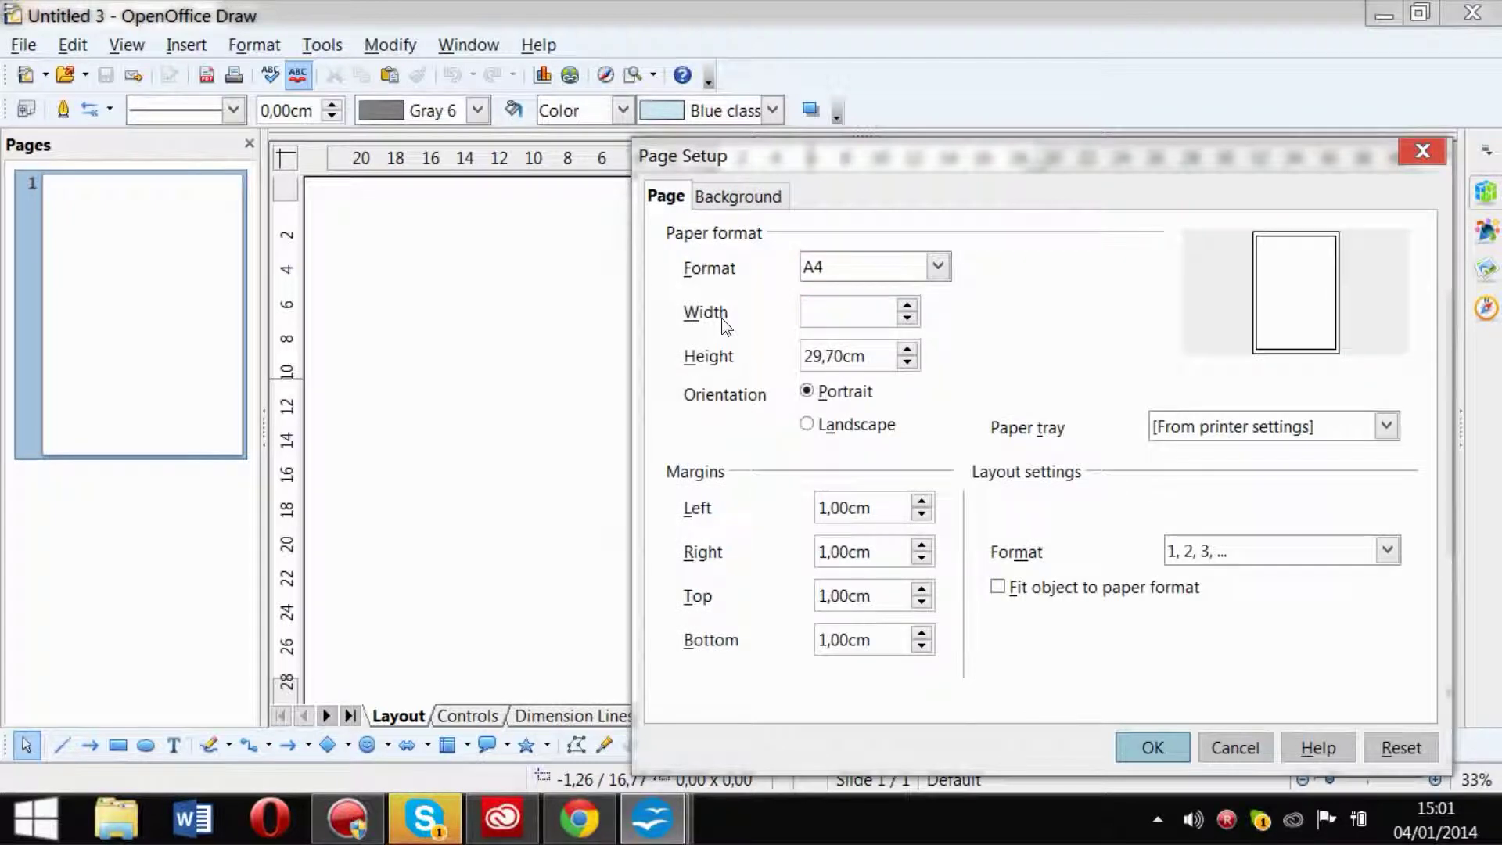
type("68")
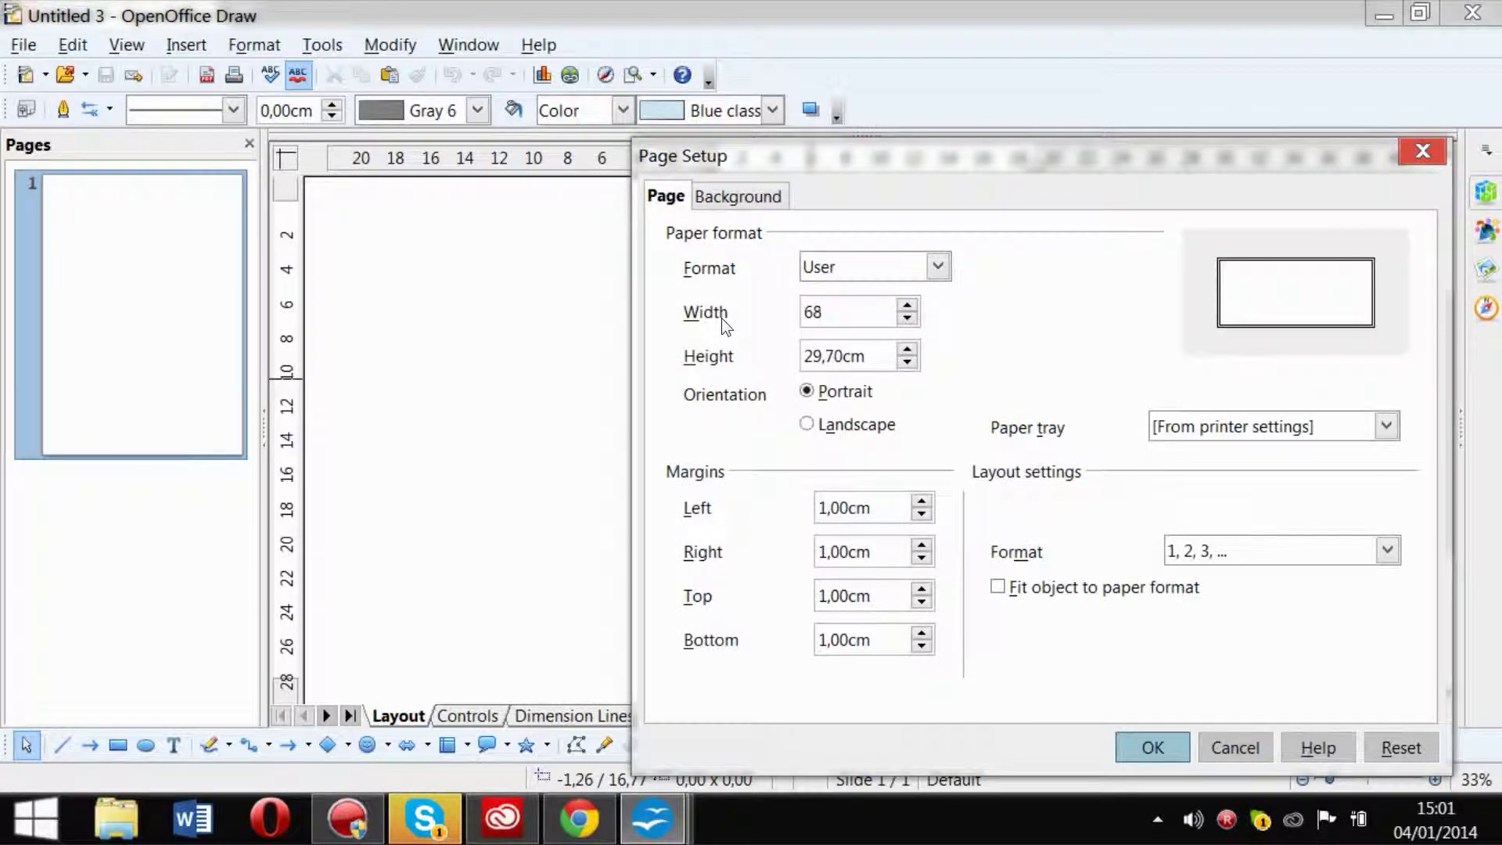
key("Tab")
type("12")
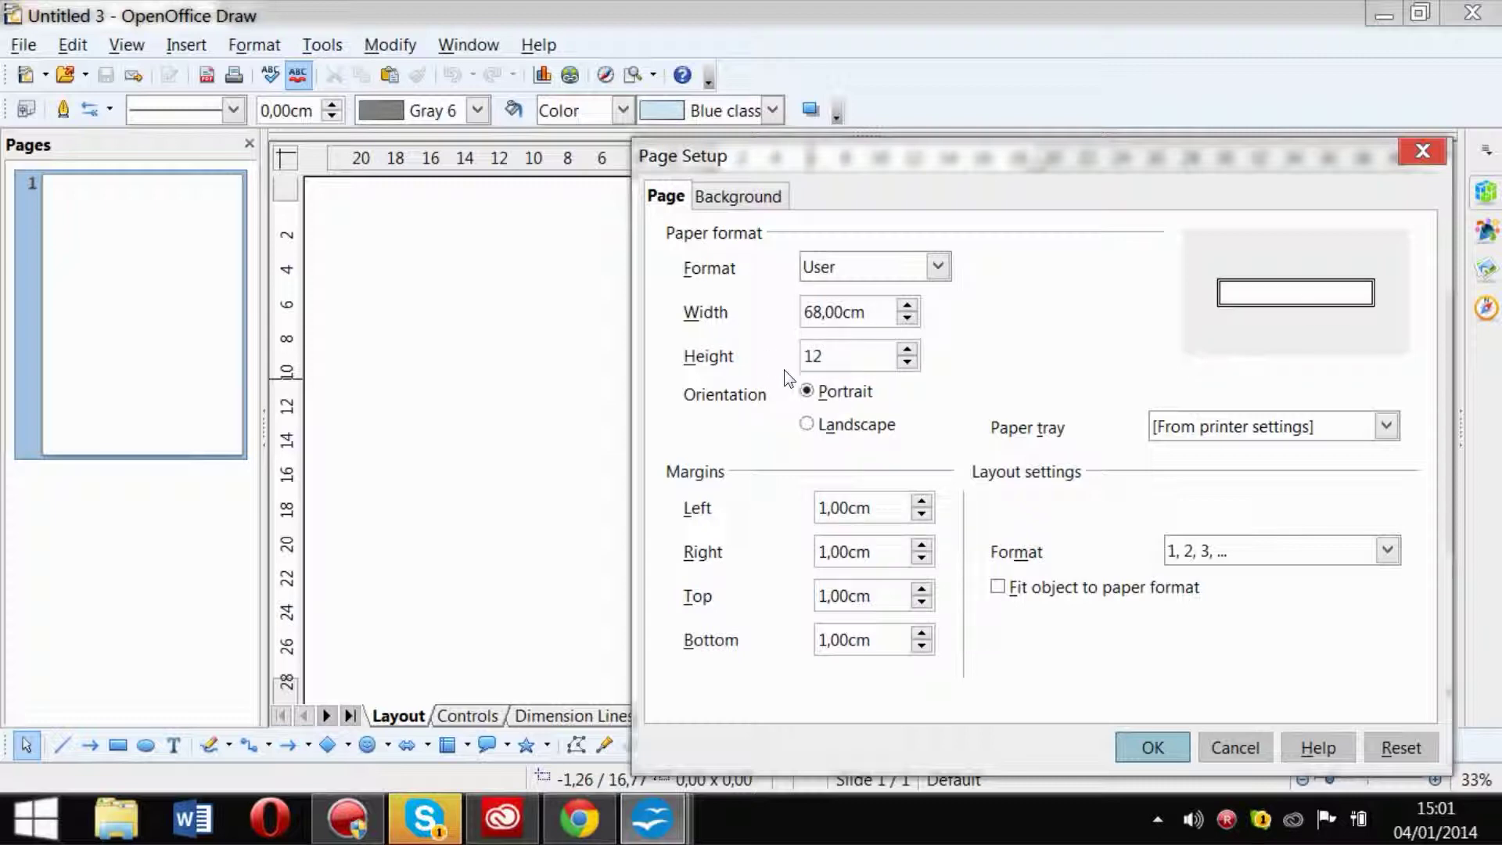
Set the left, right, top and bottom page margins to 0 cm and apply the page setup despite the print range.
left_click(865, 507)
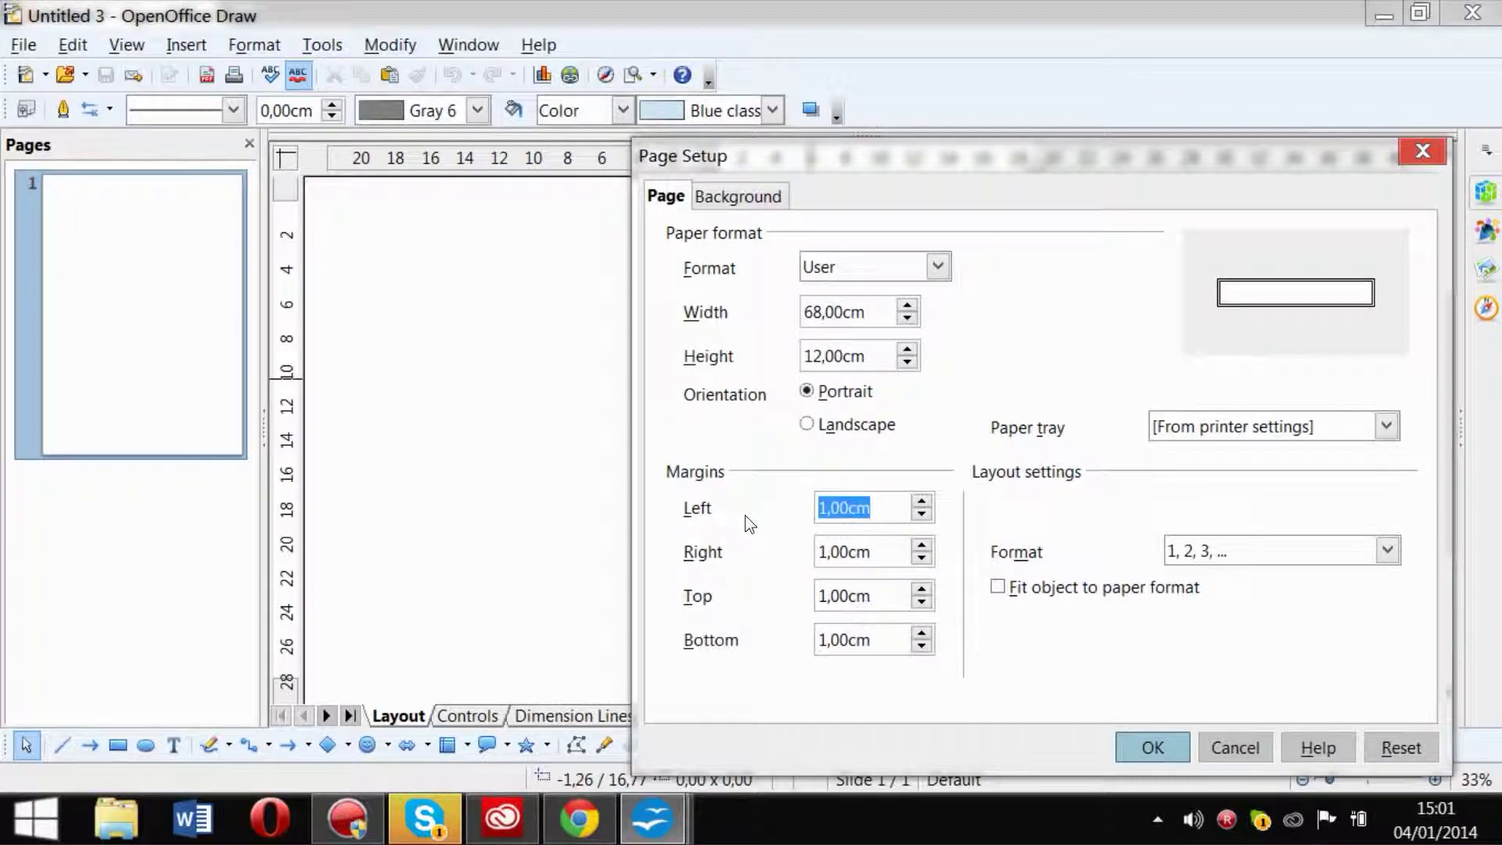
type("0")
key("Tab")
type("0")
key("Tab")
type("0")
key("Tab")
type("0")
key("Tab")
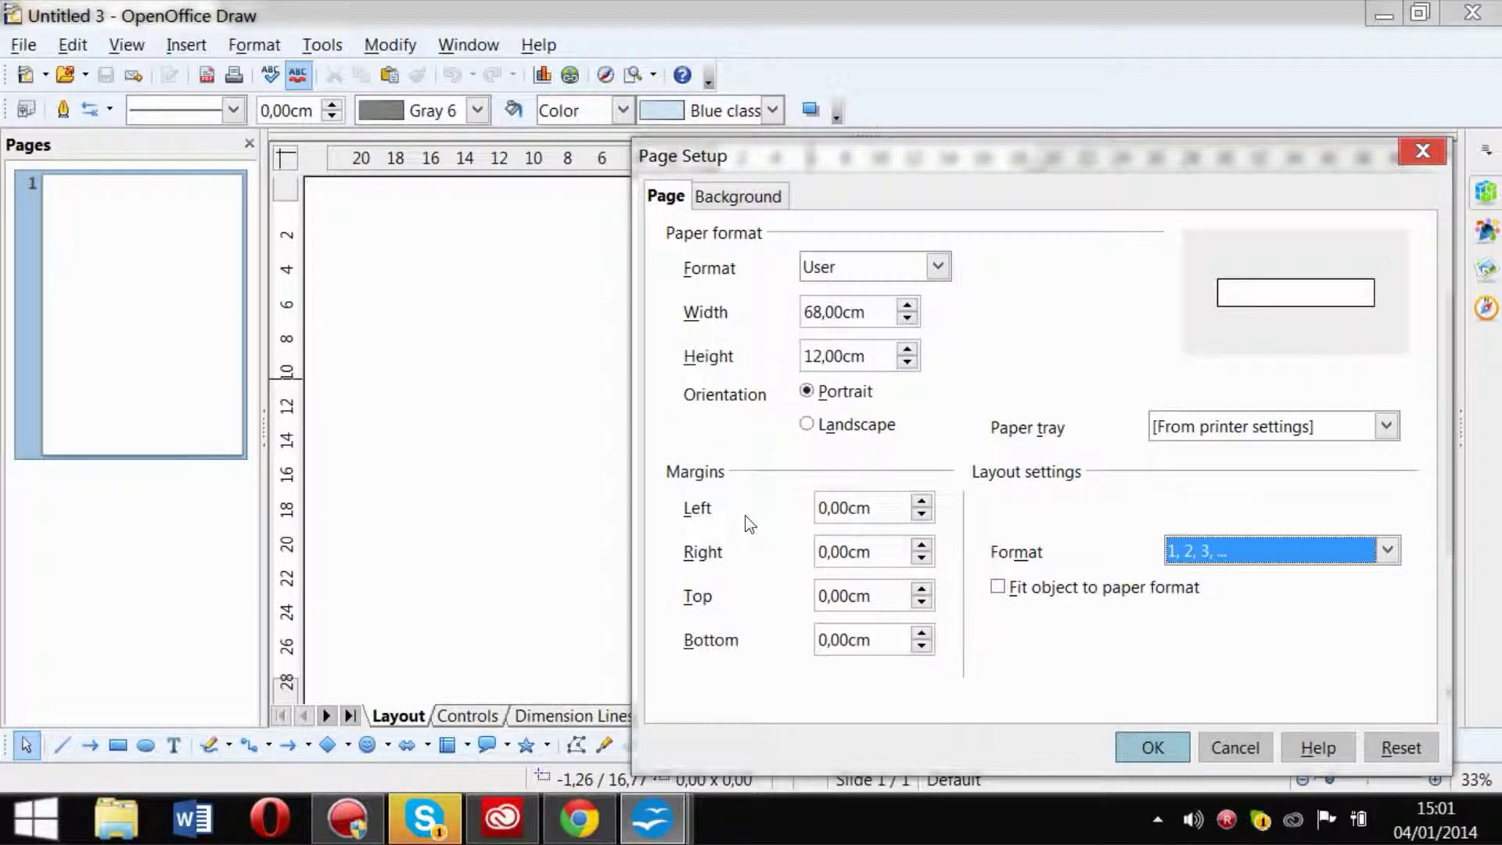
left_click(1150, 747)
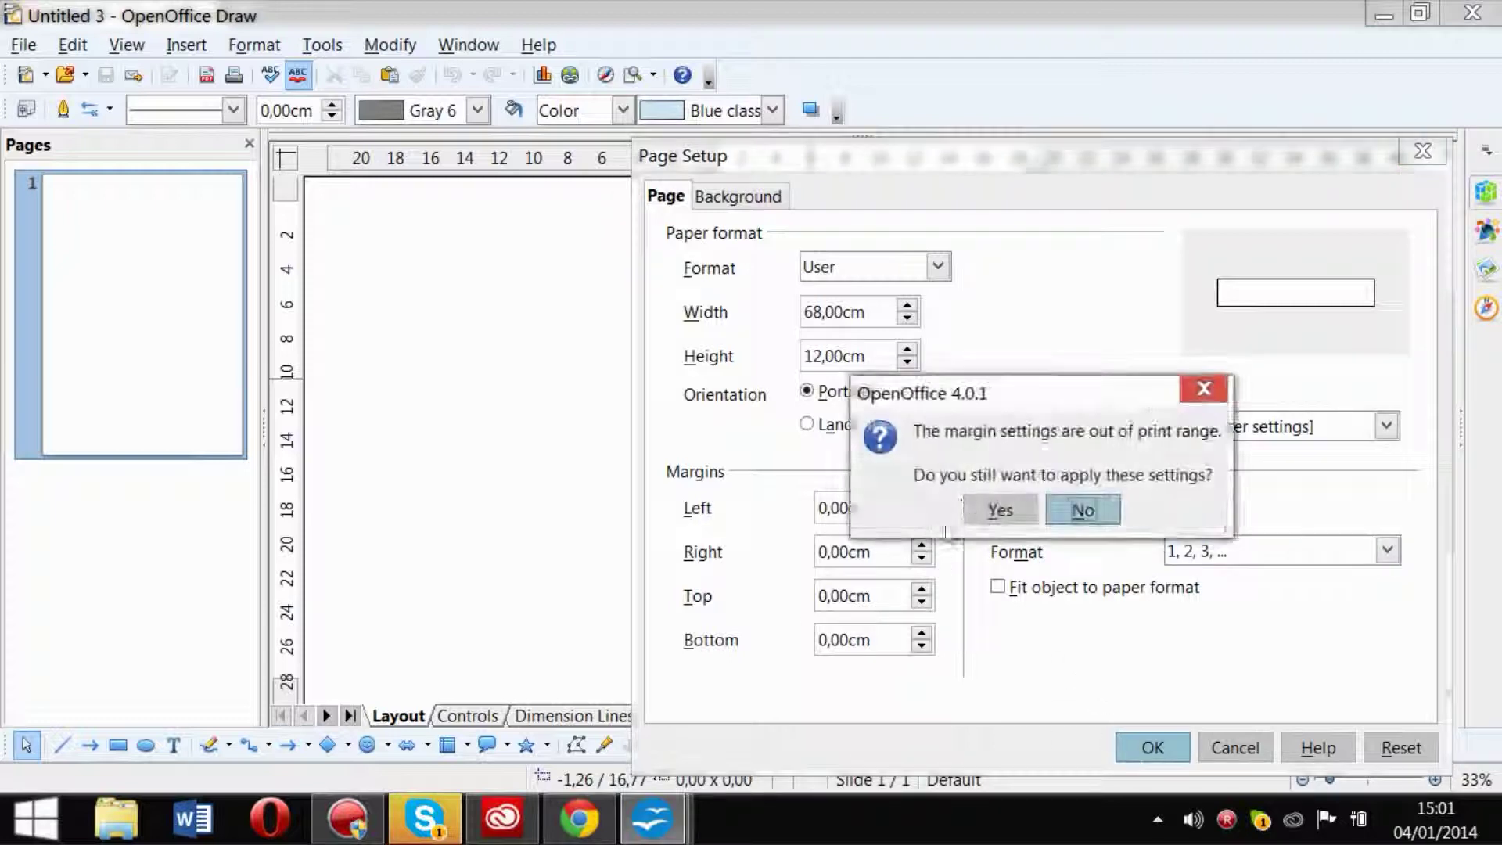
left_click(972, 492)
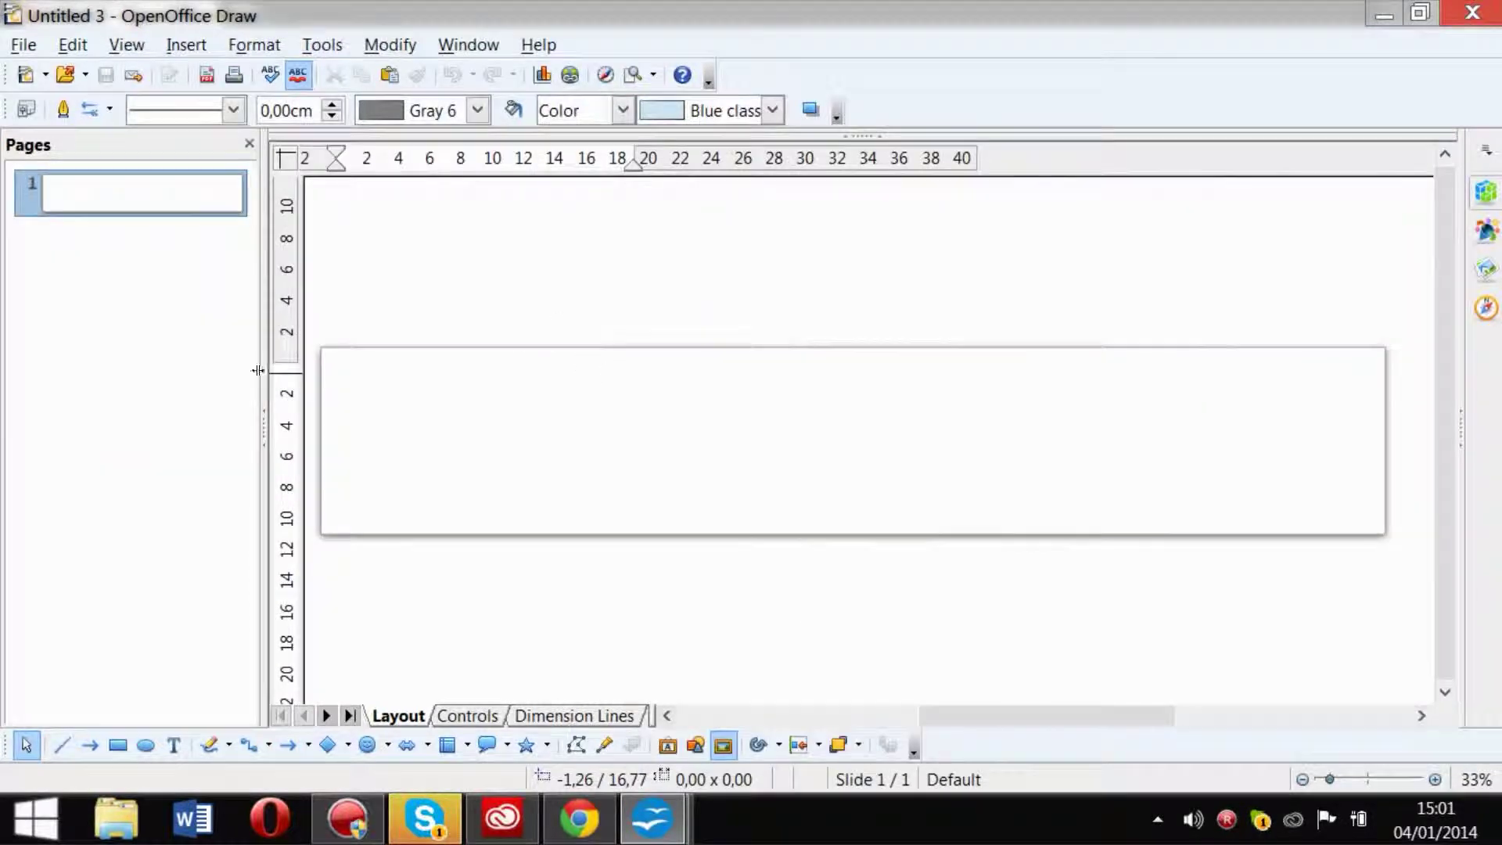
left_click_drag(338, 339, 1352, 469)
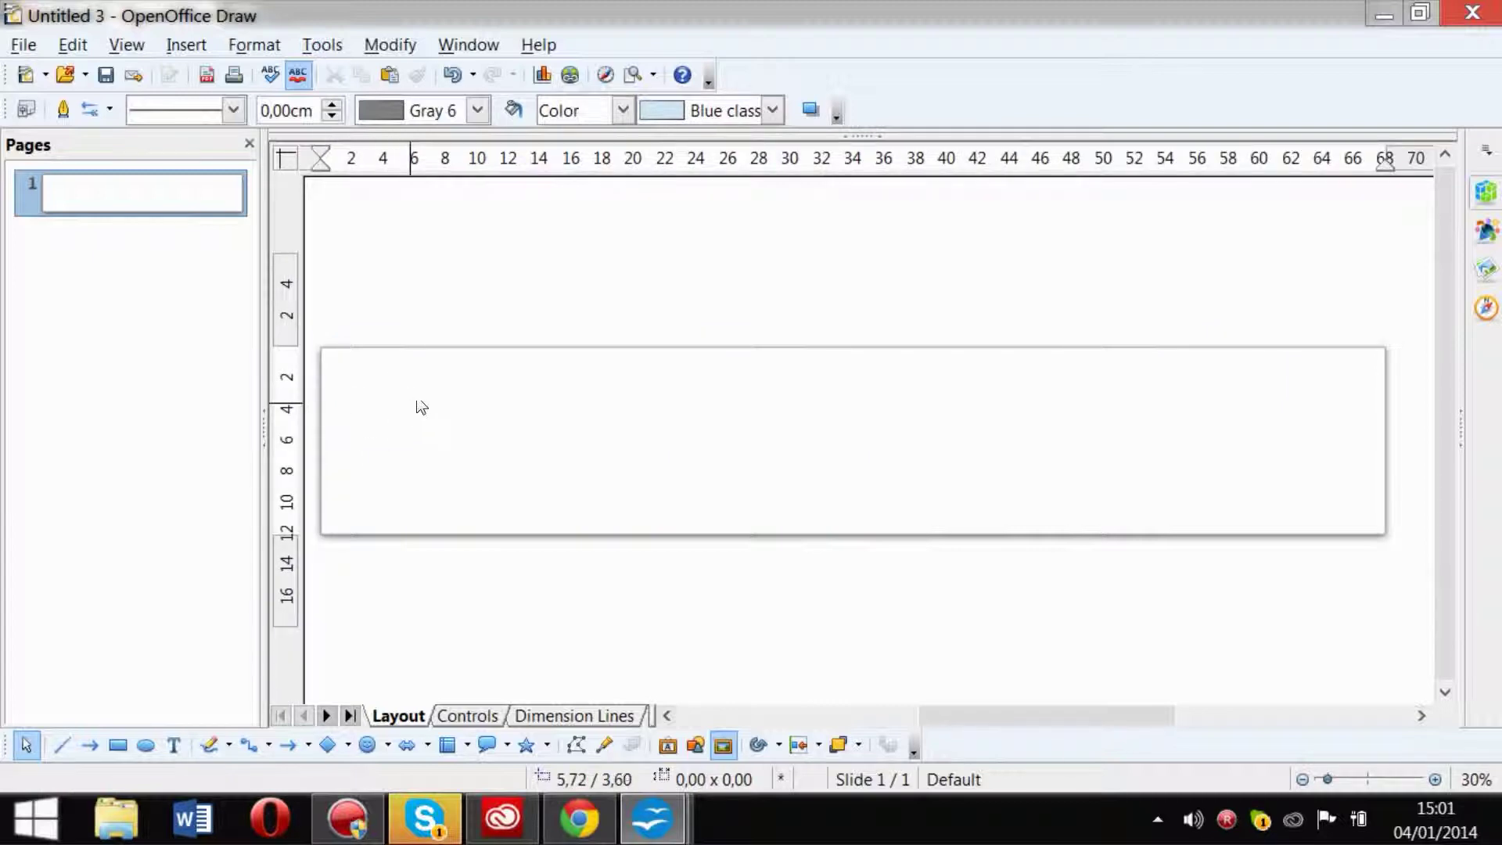
Give the page background the Gray Gradient 3 fill and apply it to all pages.
right_click(576, 369)
mouse_move(767, 393)
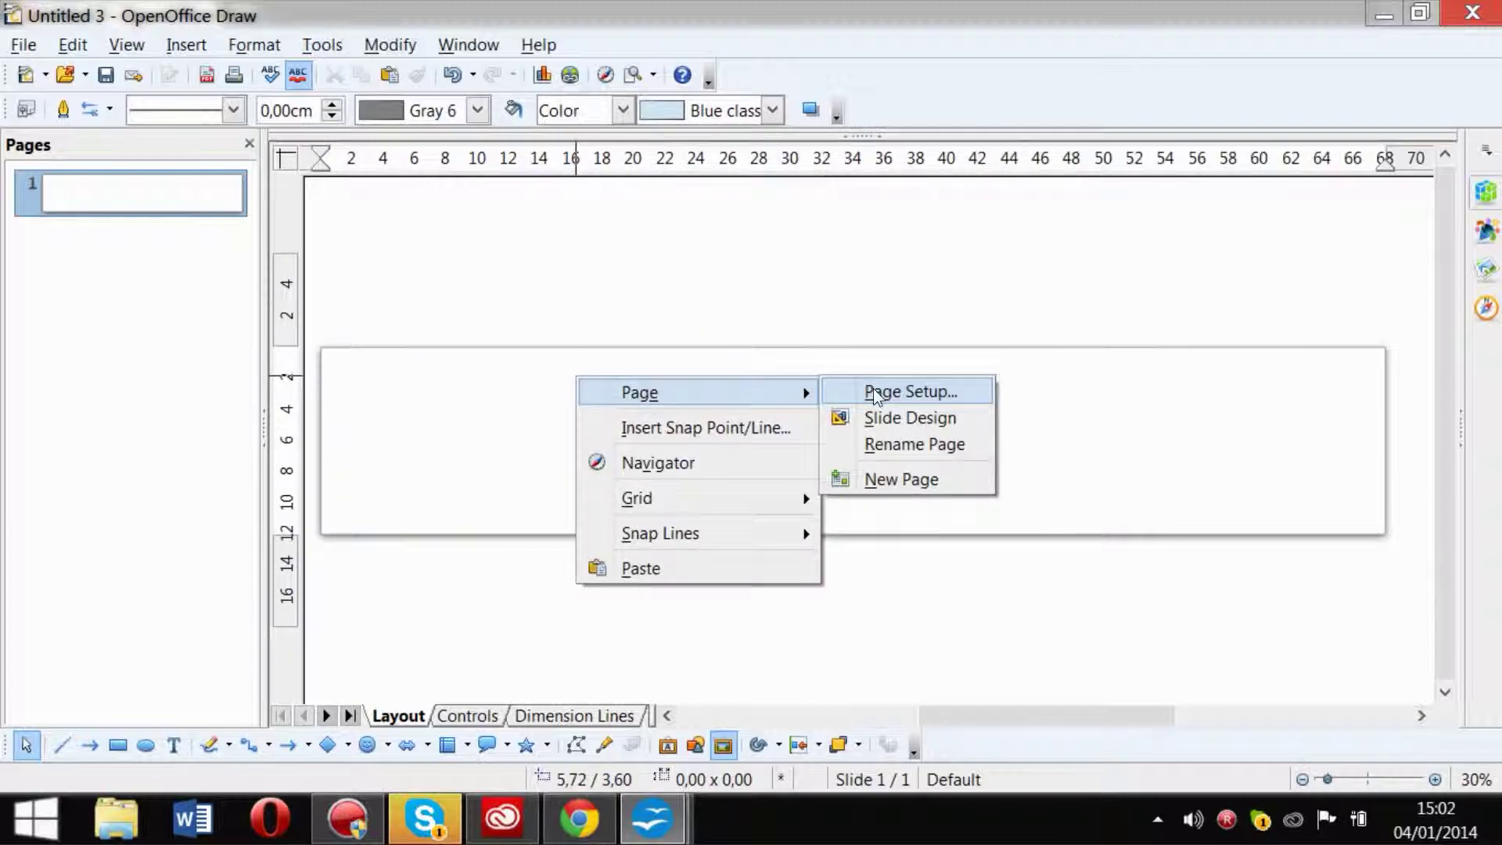
left_click(910, 392)
left_click(742, 197)
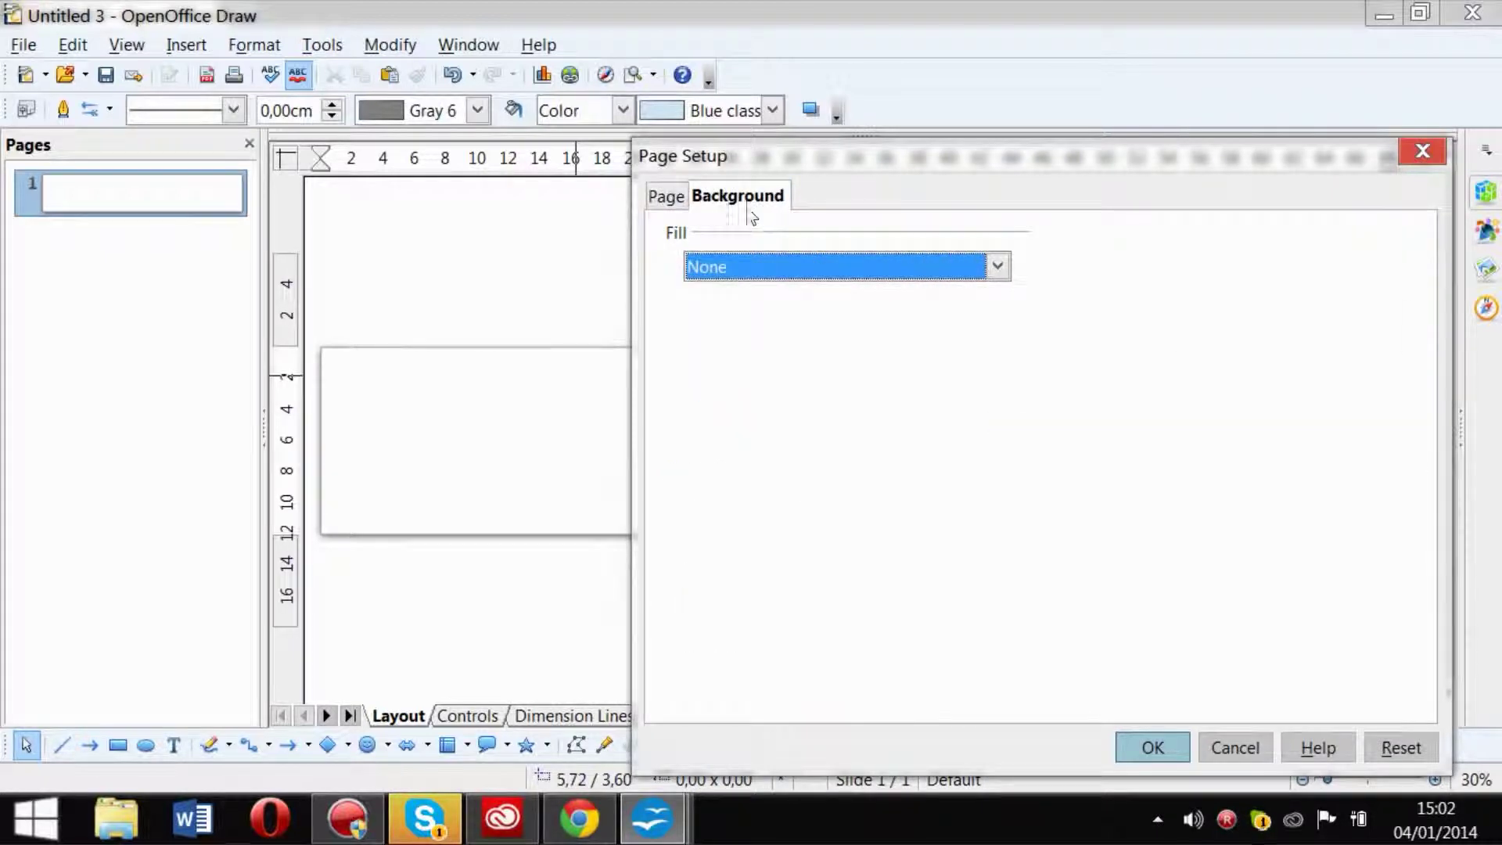
left_click(766, 274)
left_click(751, 336)
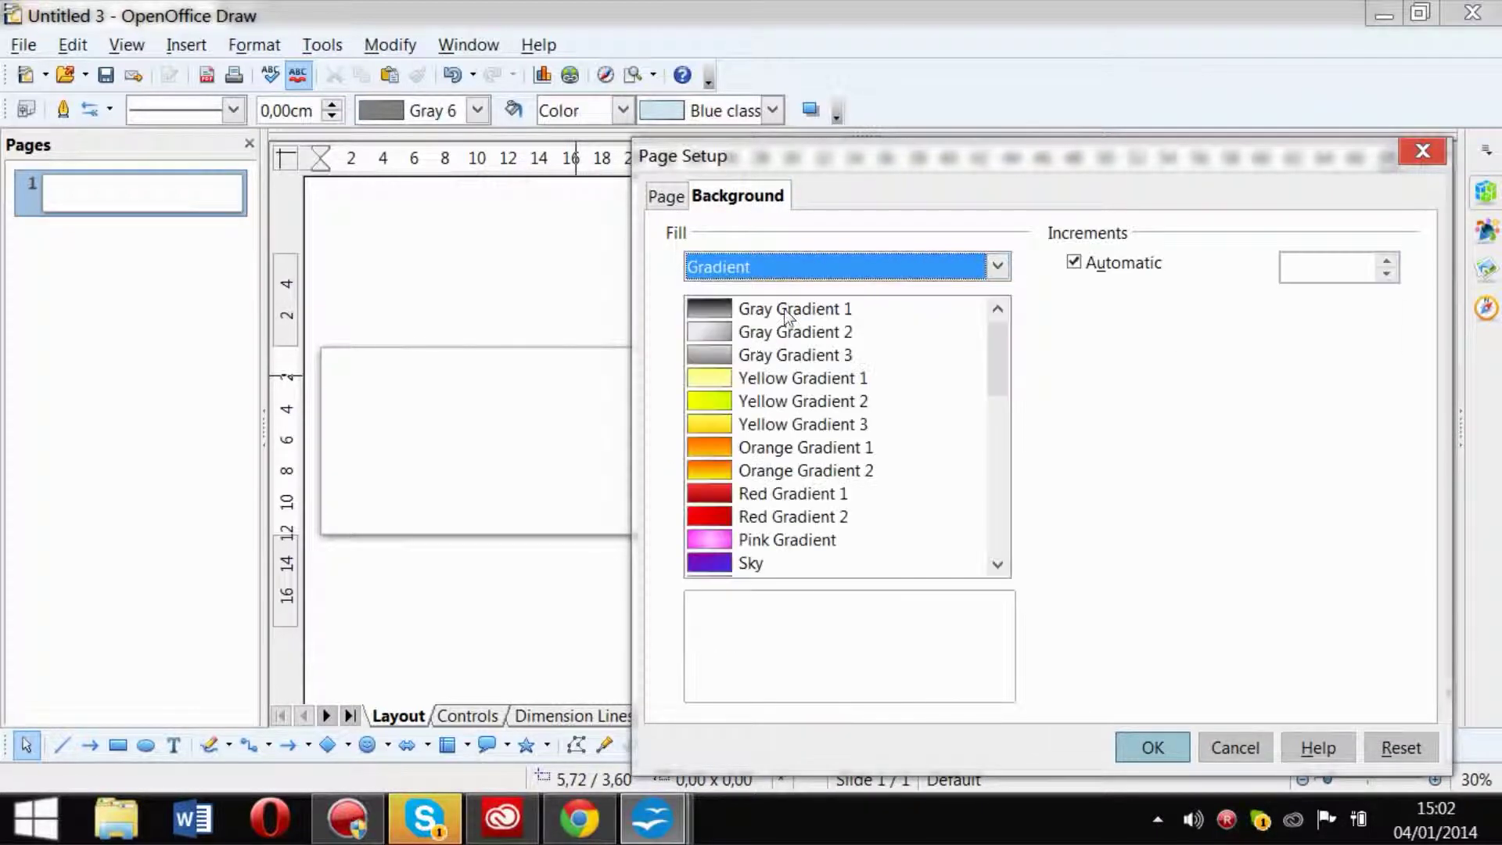
left_click(790, 354)
left_click(1152, 749)
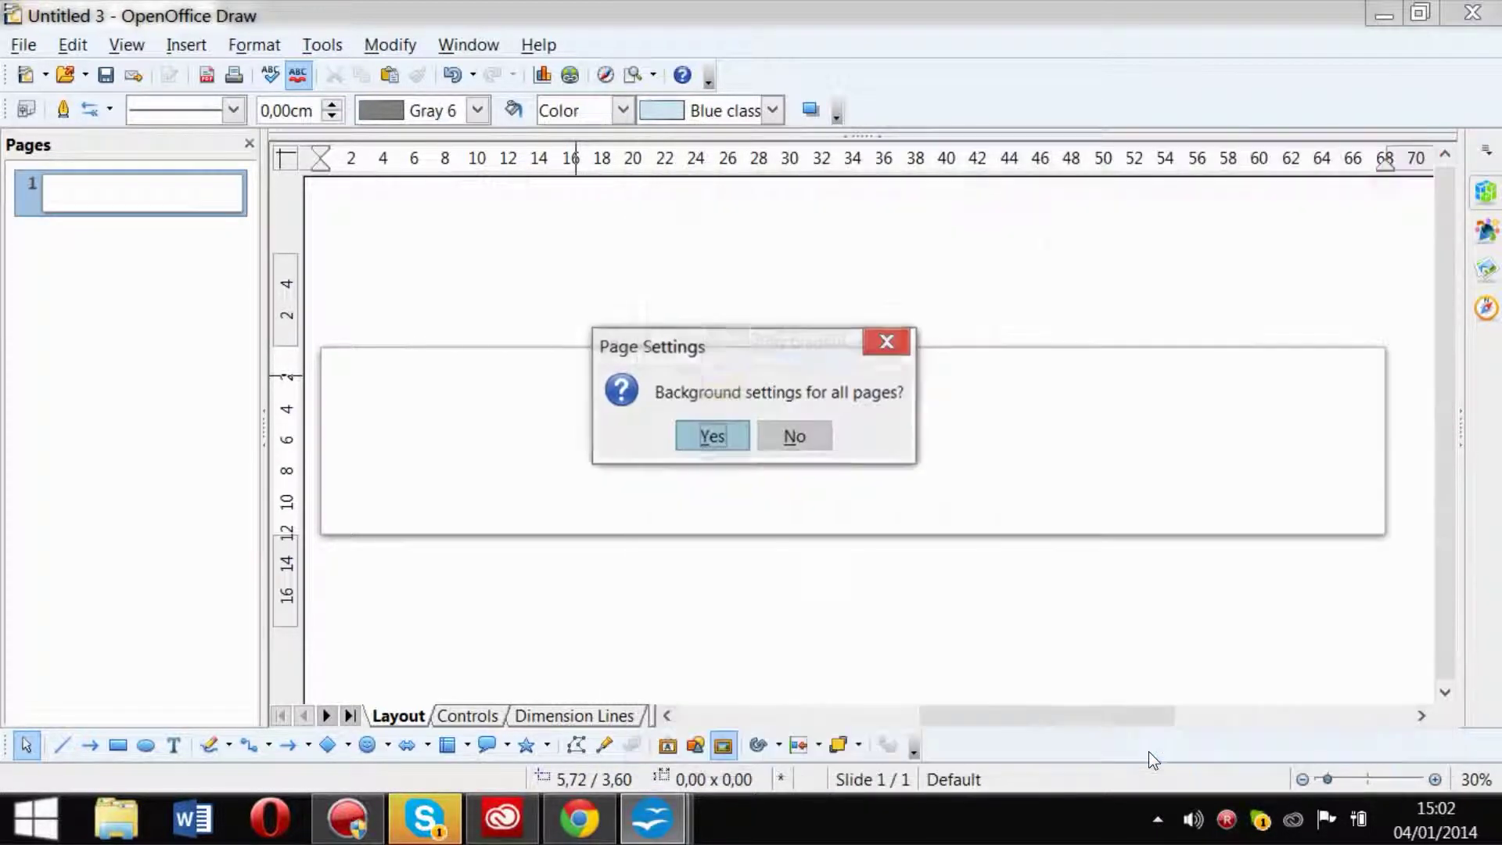
left_click(717, 429)
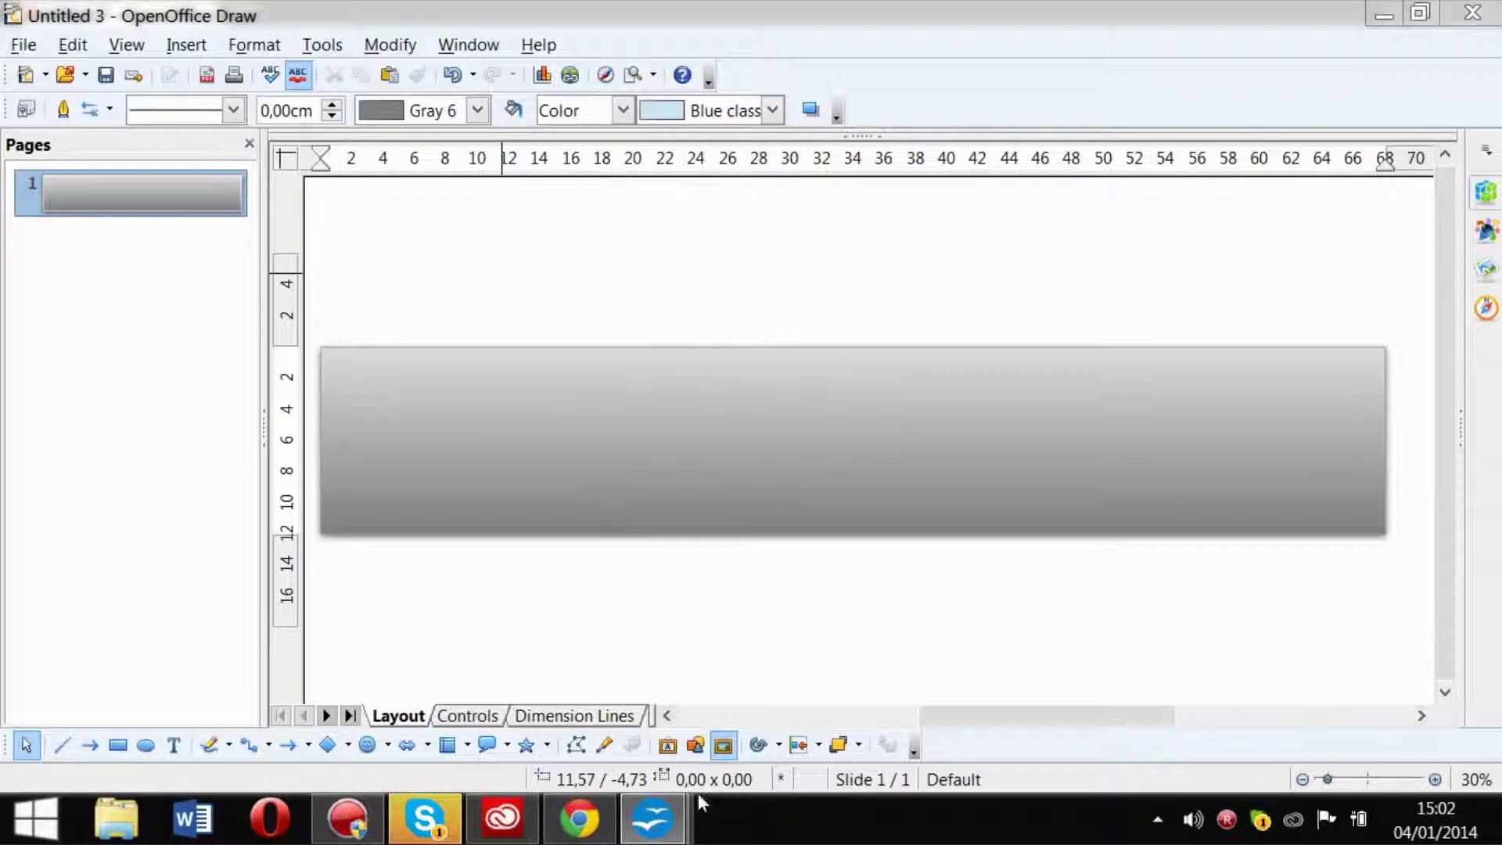
Insert the black Apple logo picture, place it near the banner's left end and enlarge it to about 14 cm wide.
left_click(692, 746)
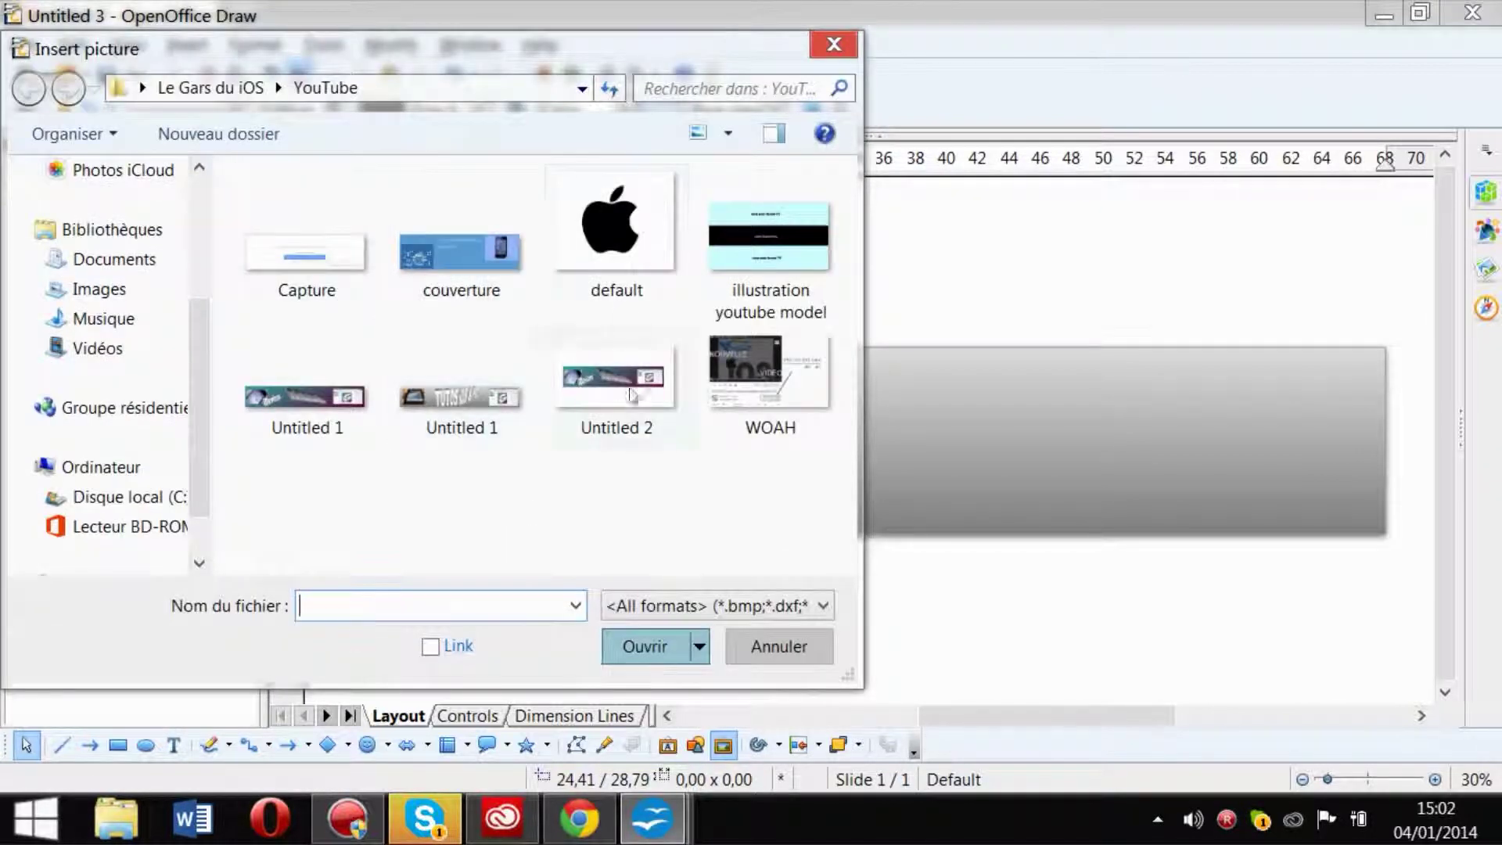
key("Escape")
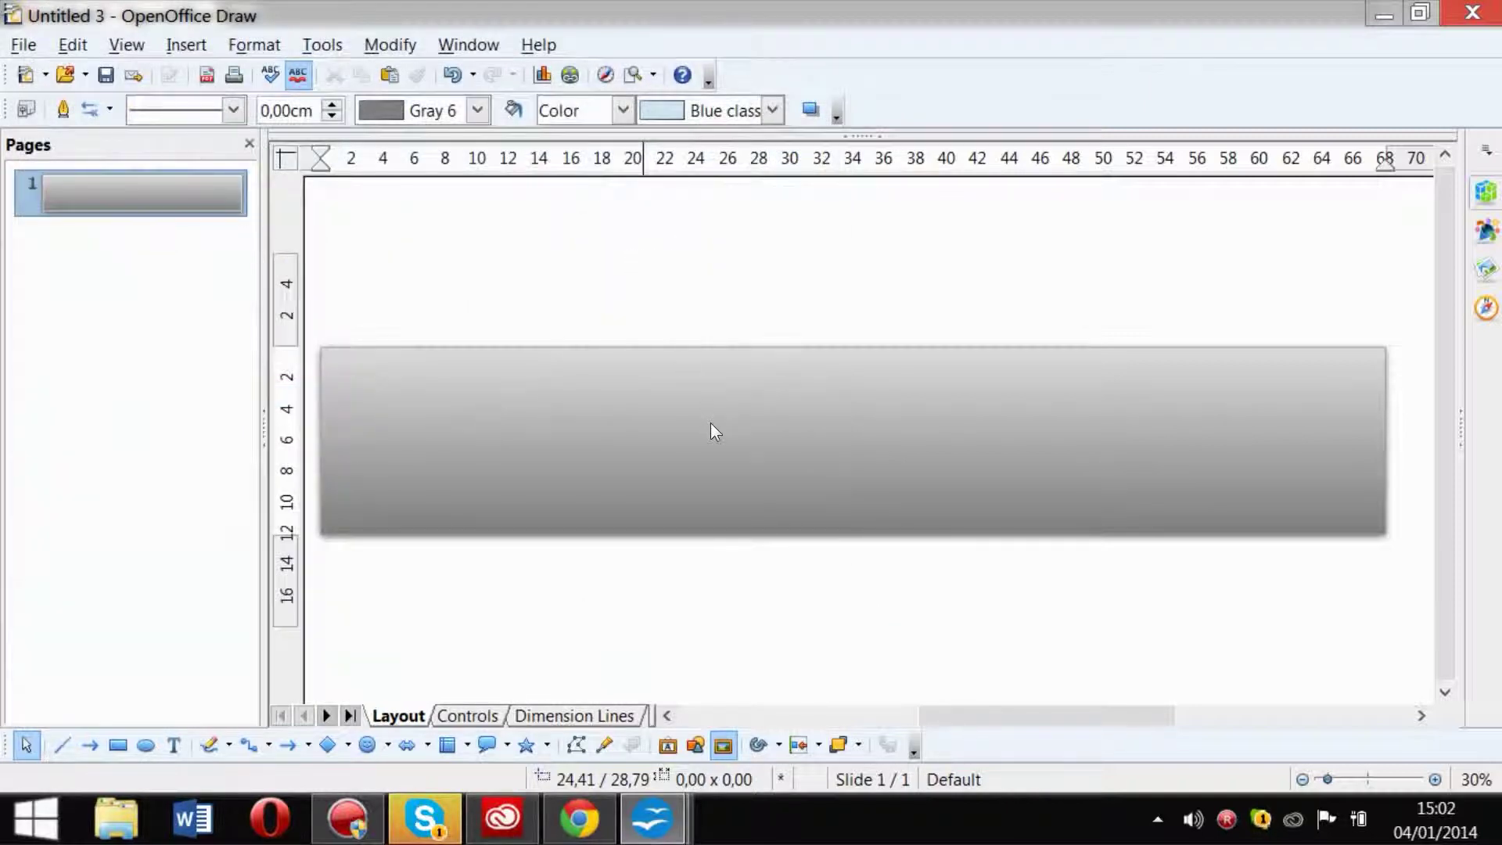
key("ctrl+v")
left_click_drag(838, 435, 407, 409)
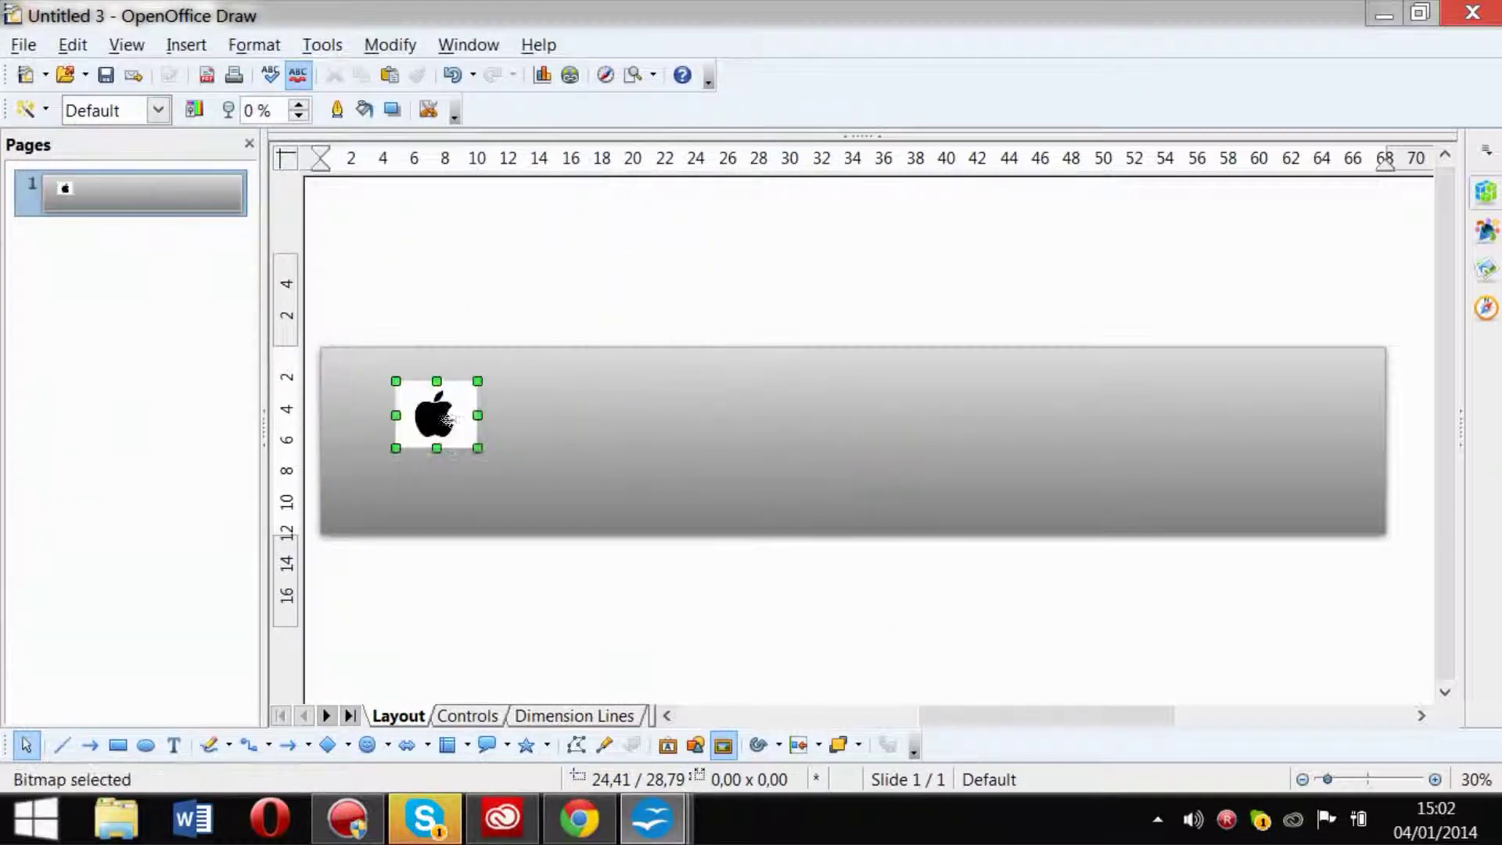
left_click_drag(477, 447, 569, 475)
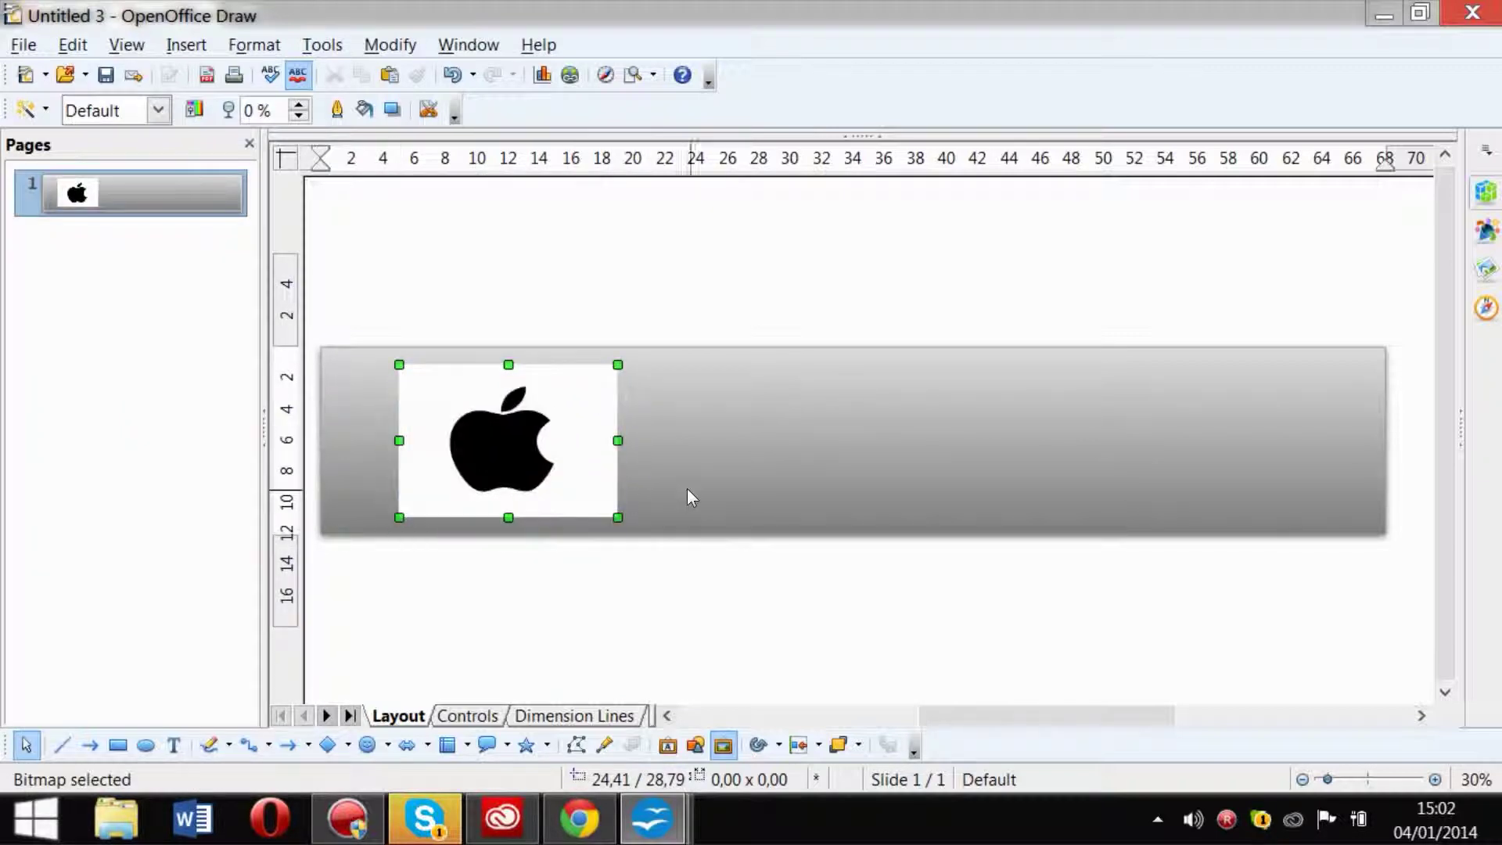
left_click(781, 660)
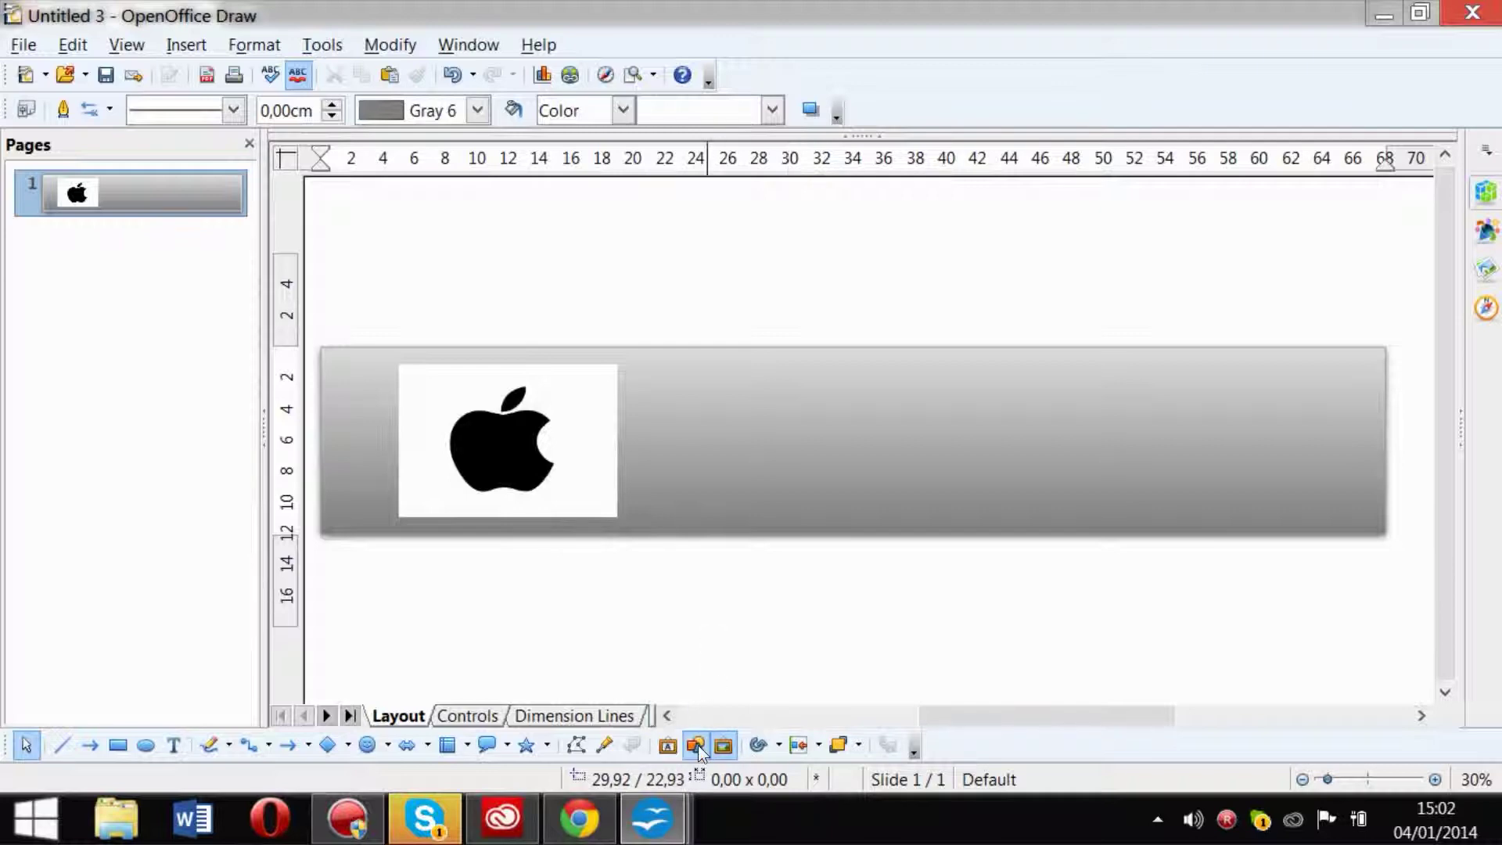
Insert a Fontwork text object in the Favorite 9 style.
left_click(668, 747)
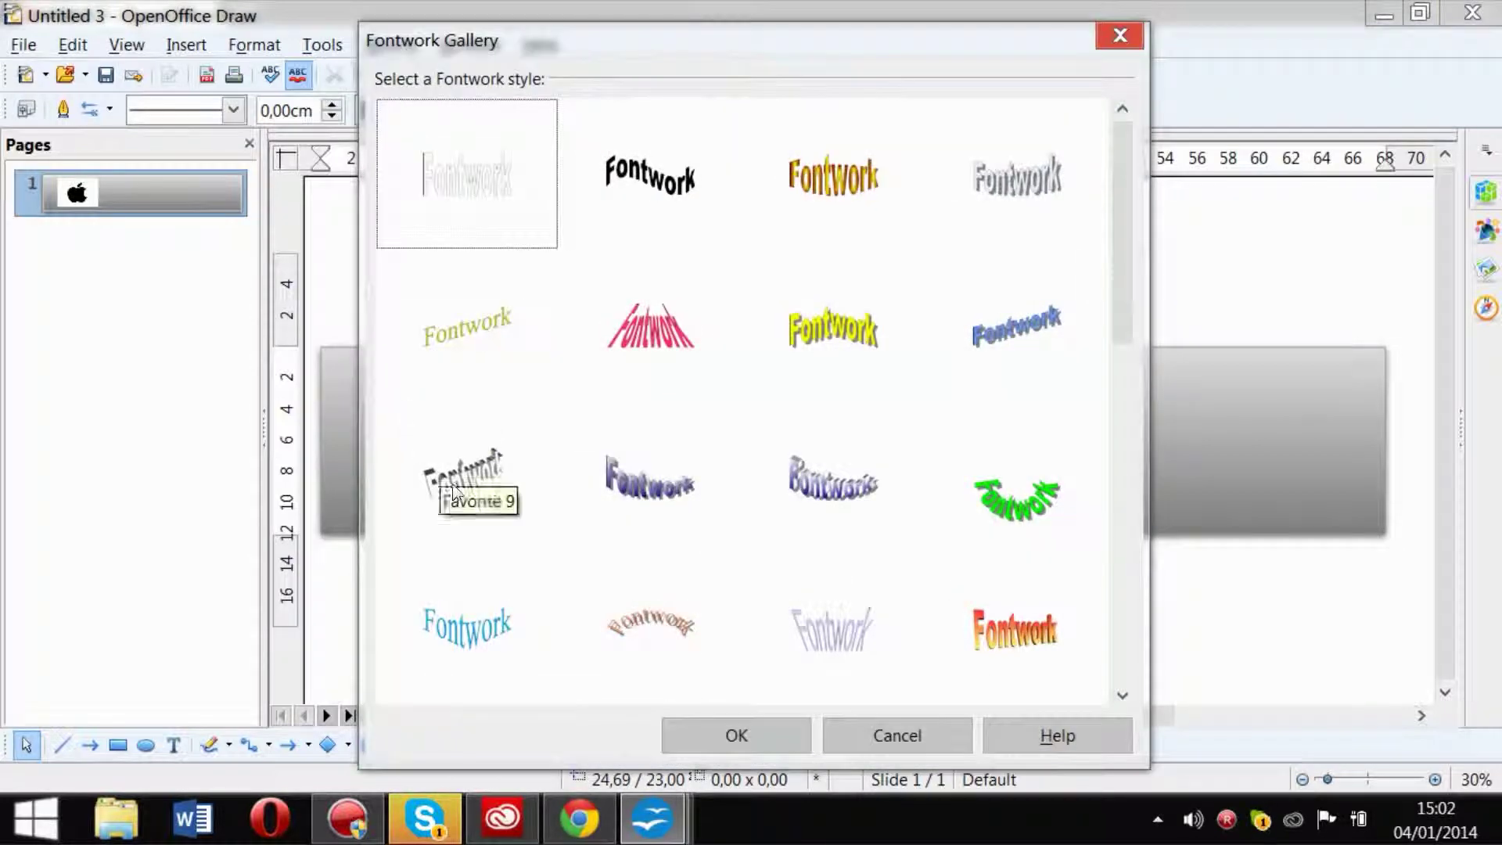
left_click(469, 487)
left_click(762, 737)
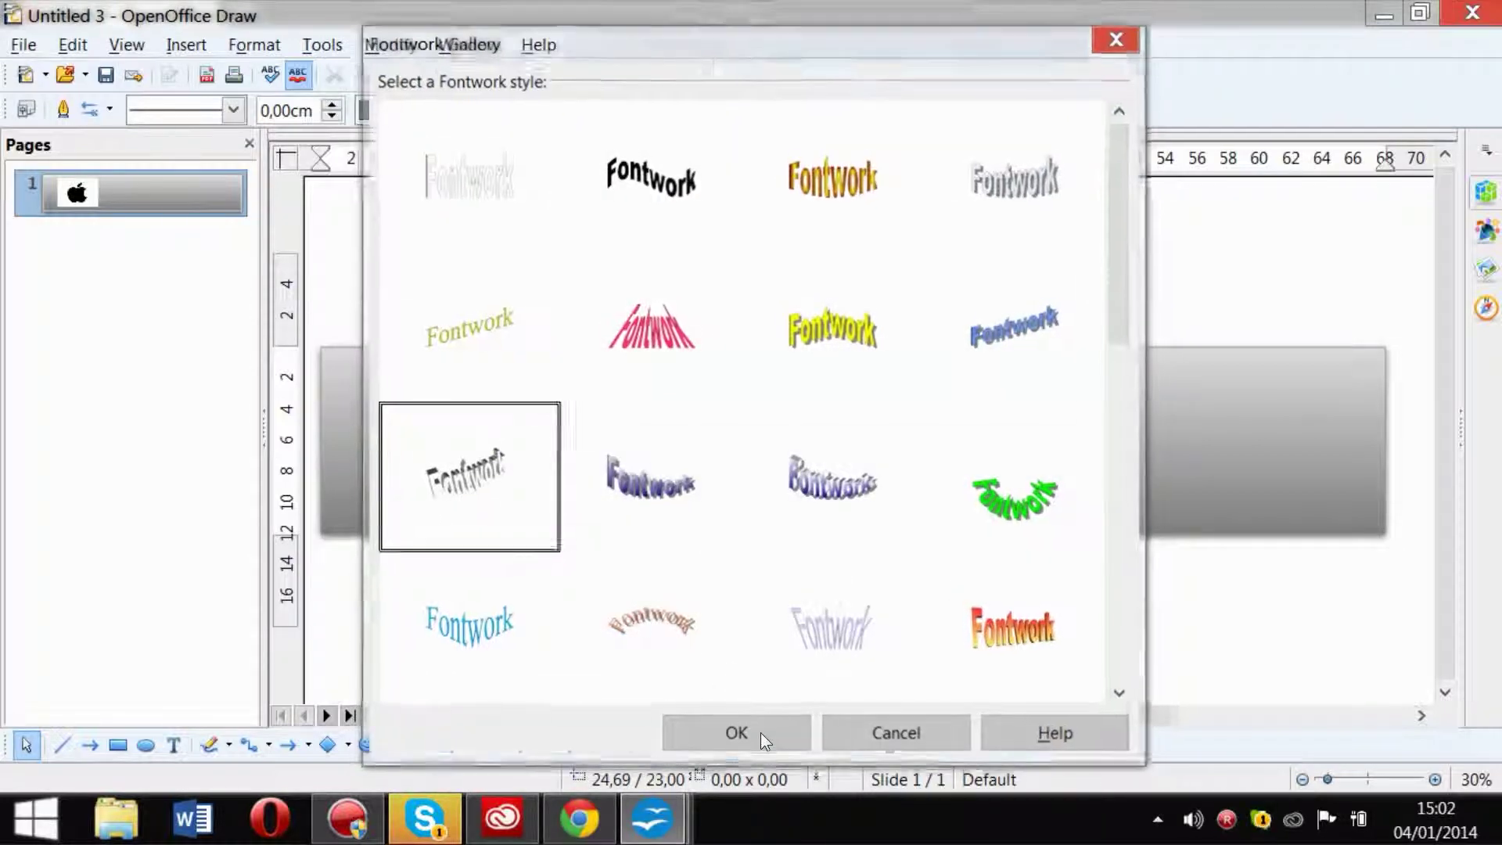
Replace the Fontwork object's text with "TUTOS iOS et PC".
double_click(831, 430)
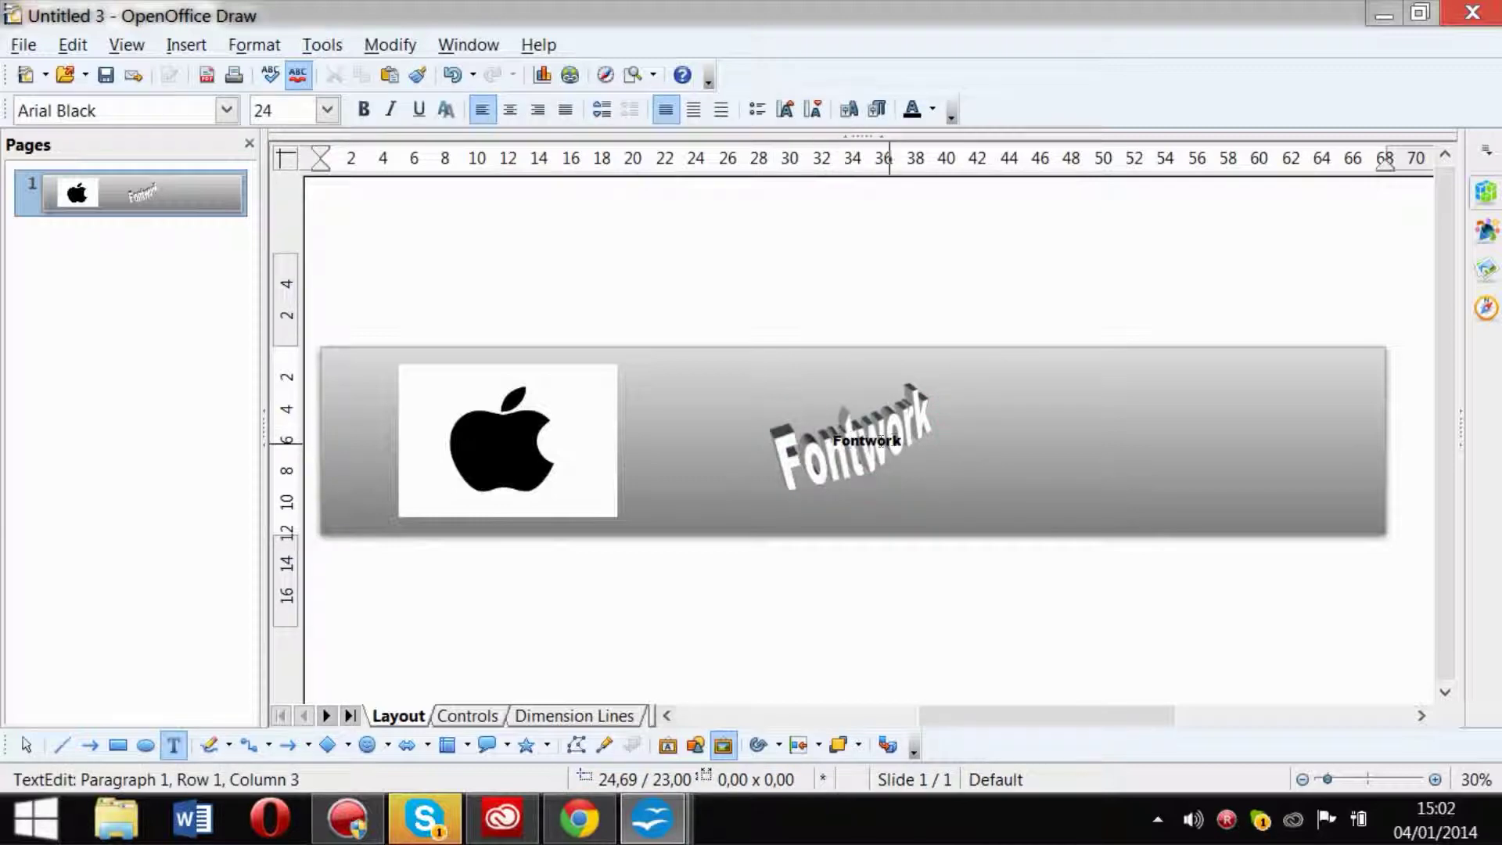
left_click_drag(898, 440, 617, 436)
type("TUT")
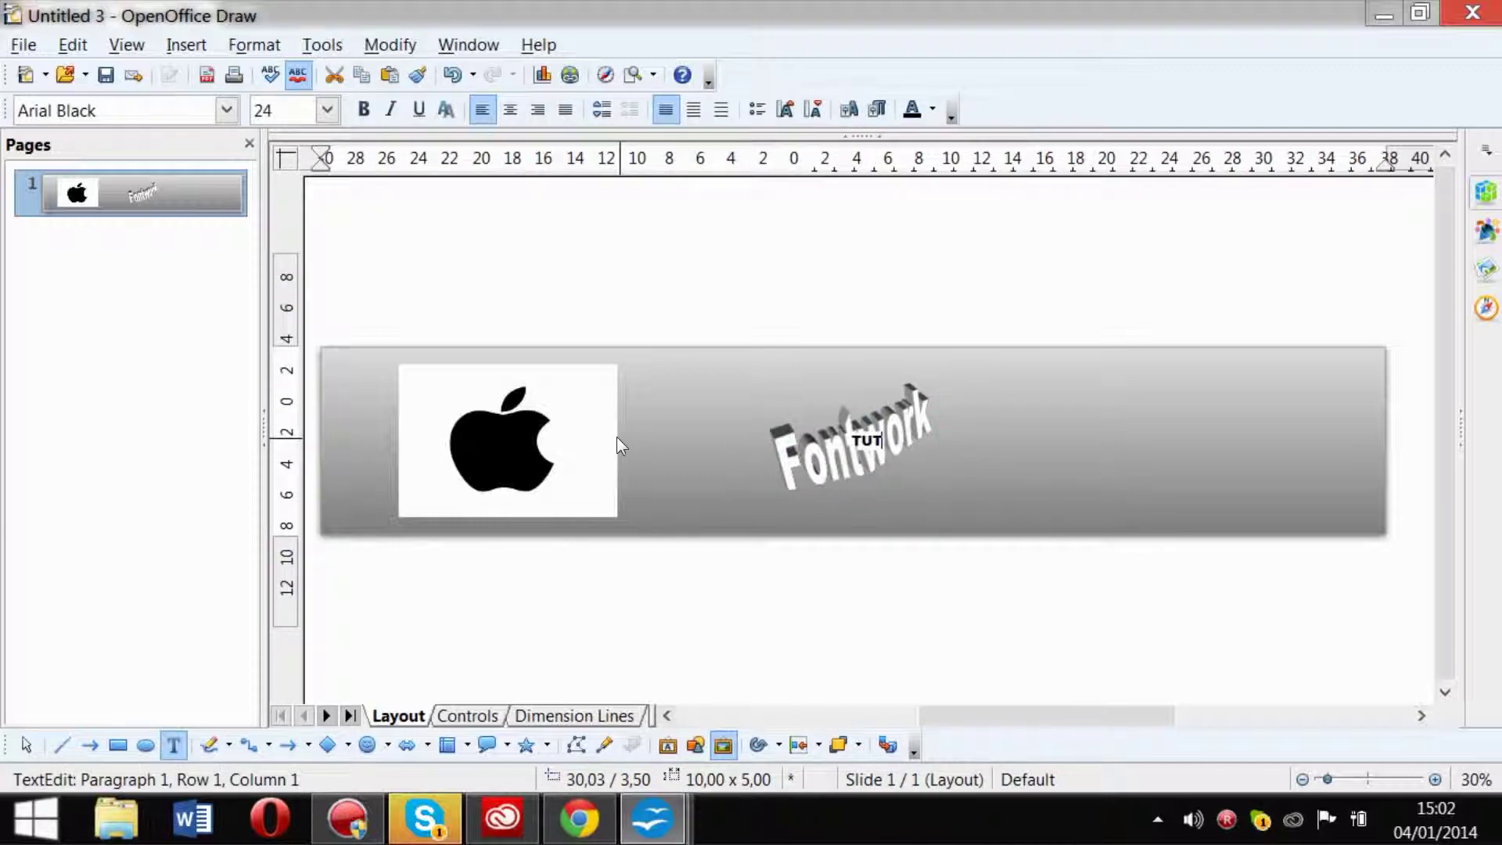
type("OS iOS et PC")
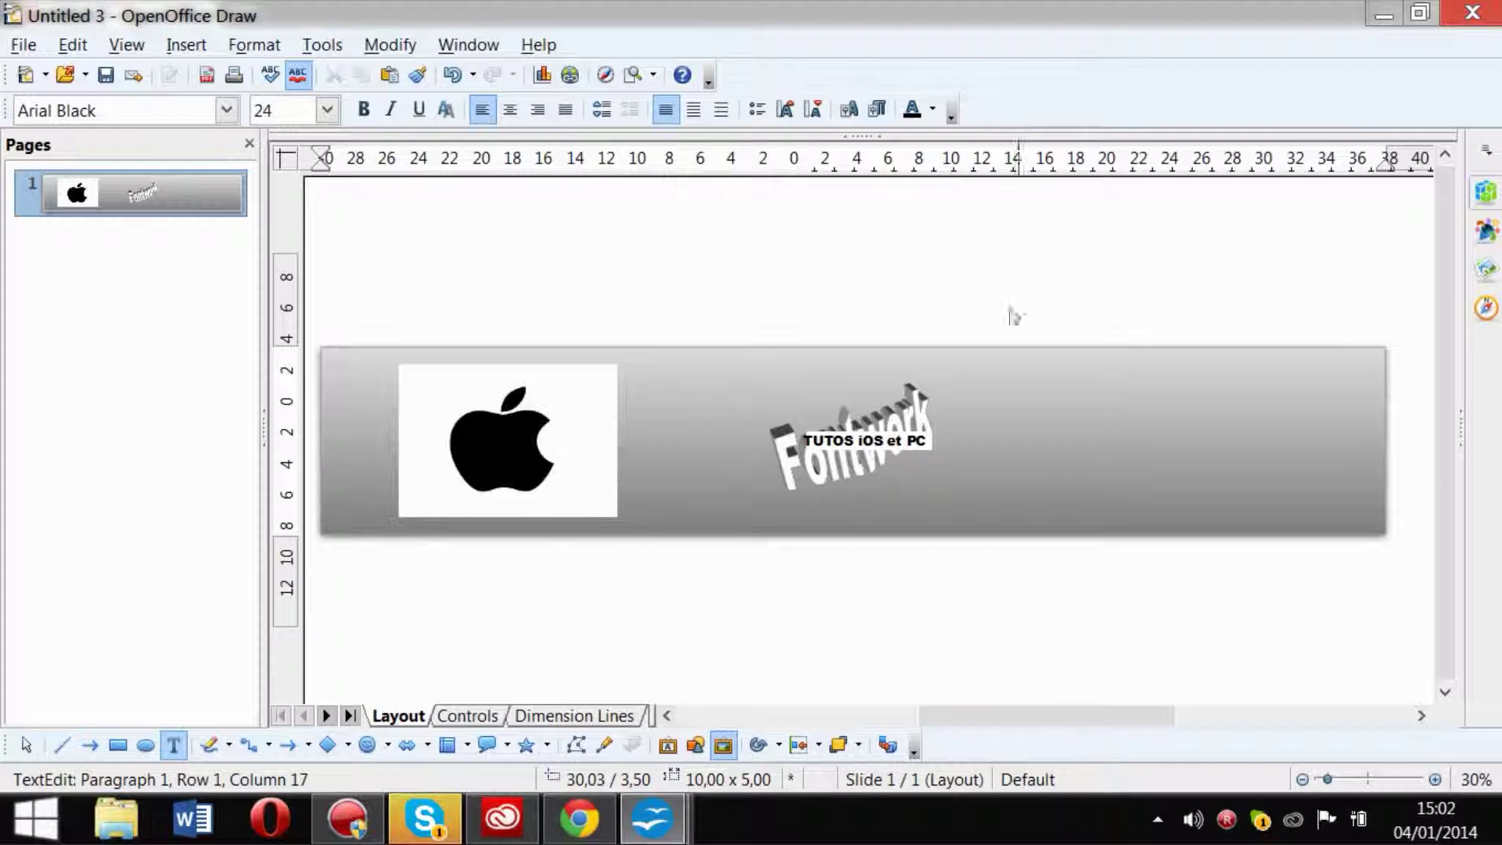
left_click(965, 403)
left_click(939, 470)
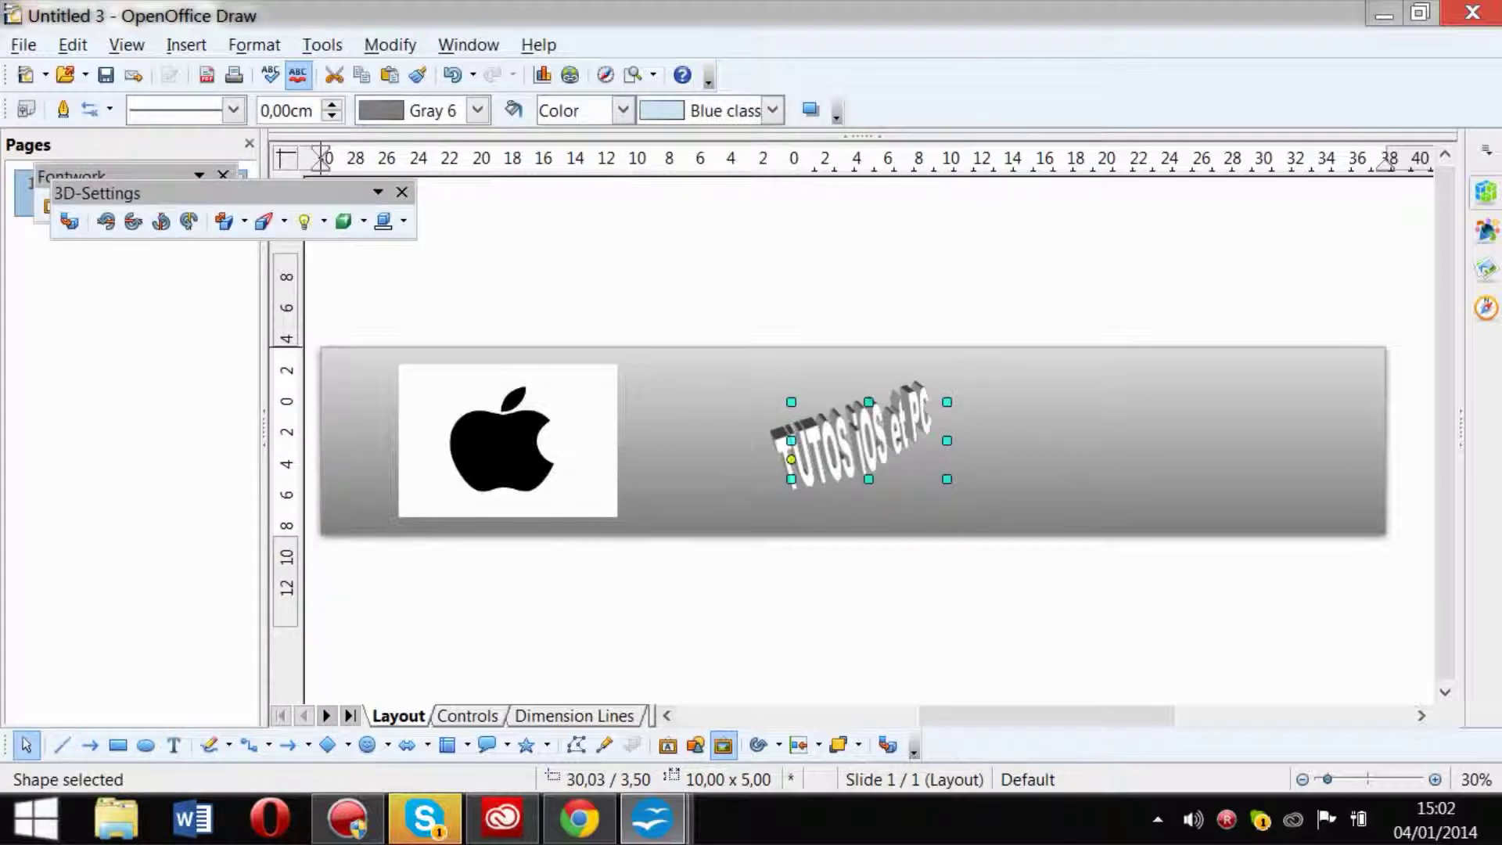
Enlarge the Fontwork title to about 20.3 × 8.5 cm and rotate it clockwise to level it on the banner.
left_click_drag(946, 480, 1106, 529)
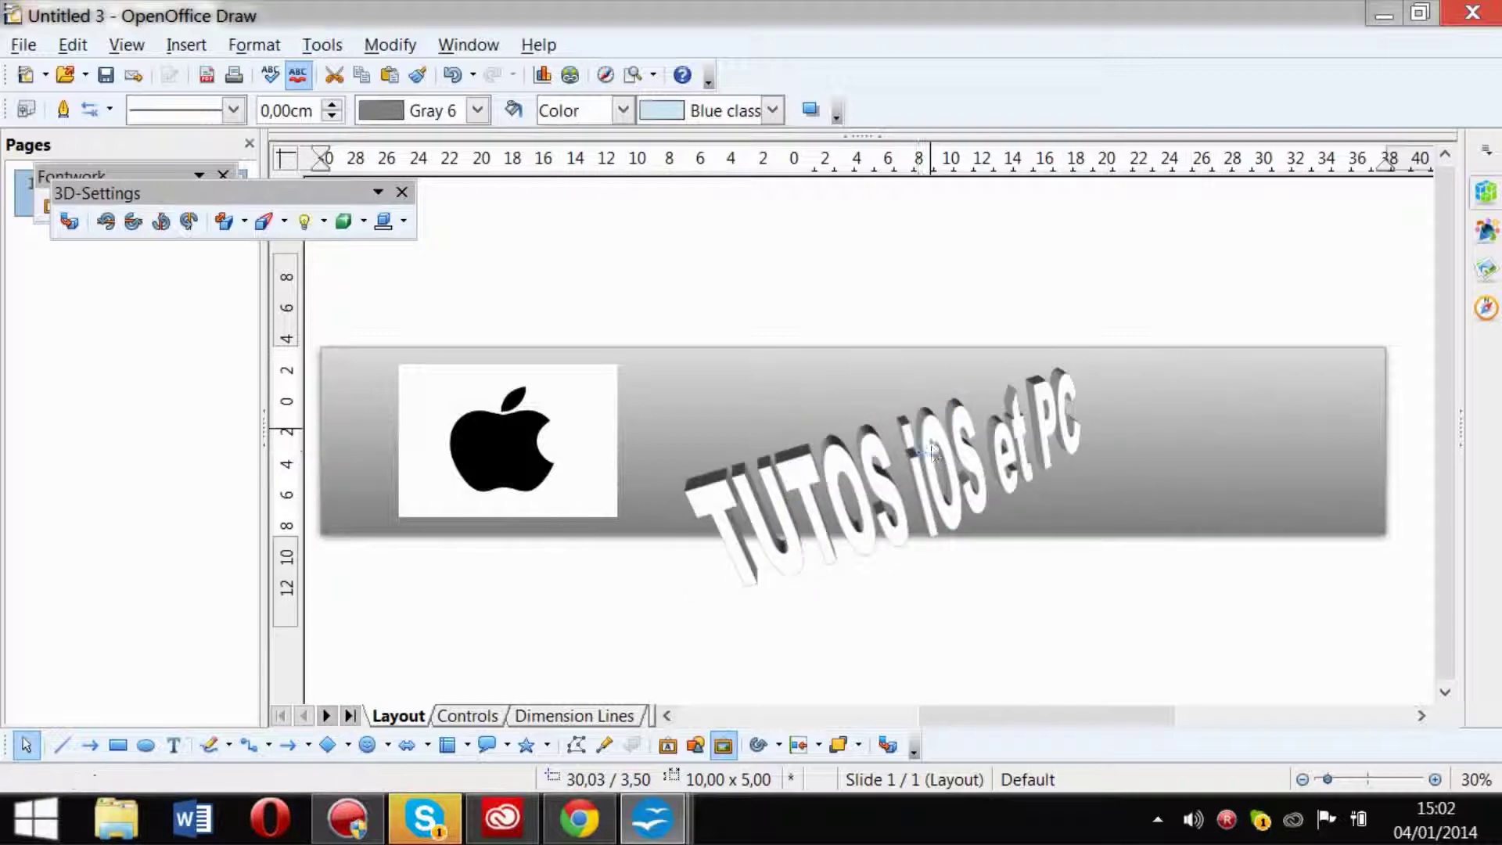
double_click(931, 450)
left_click(1010, 416)
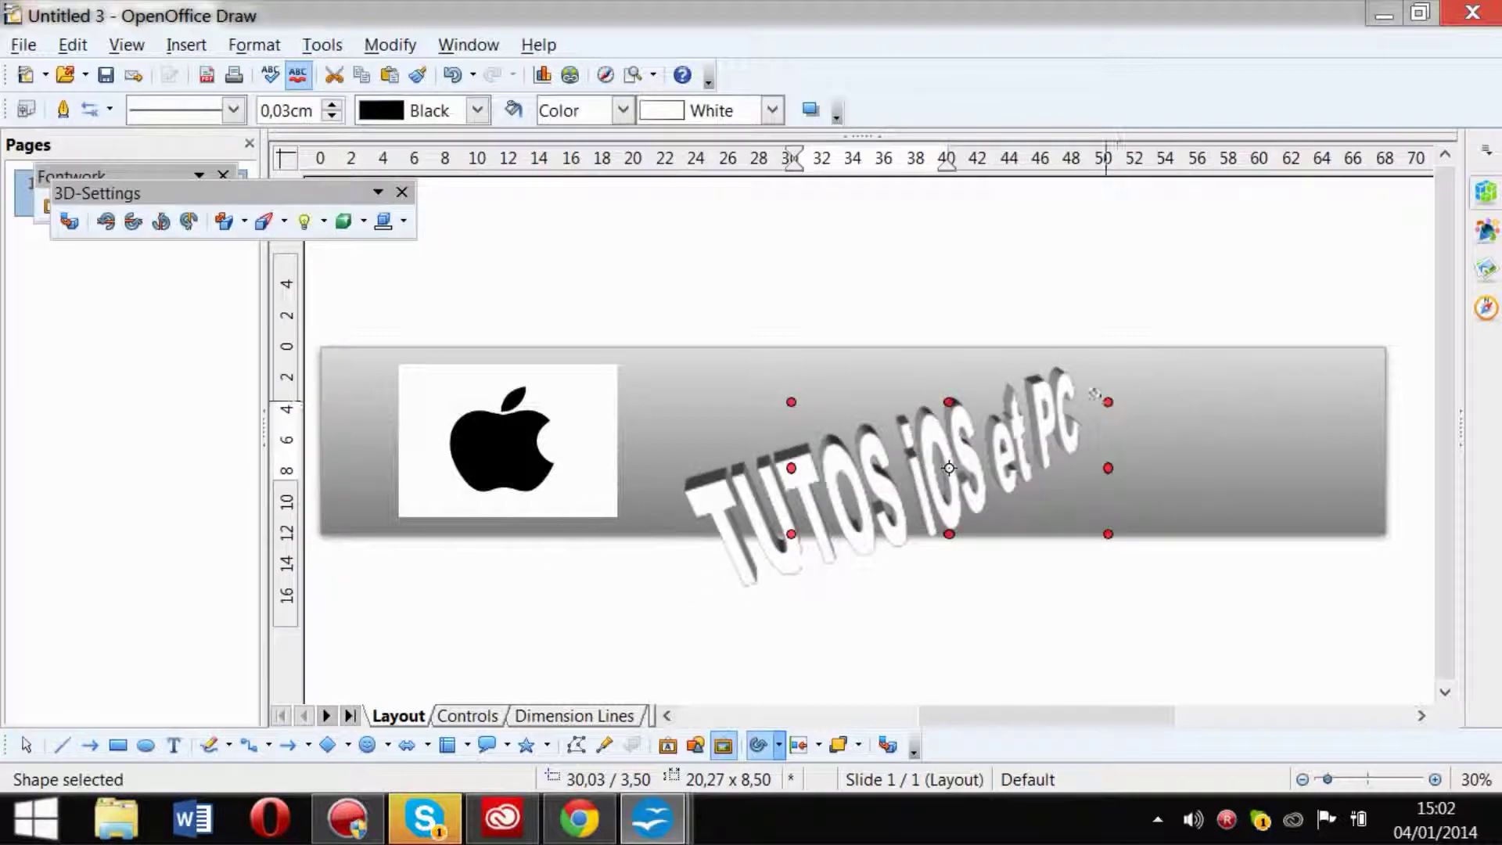
left_click_drag(1109, 403, 1140, 453)
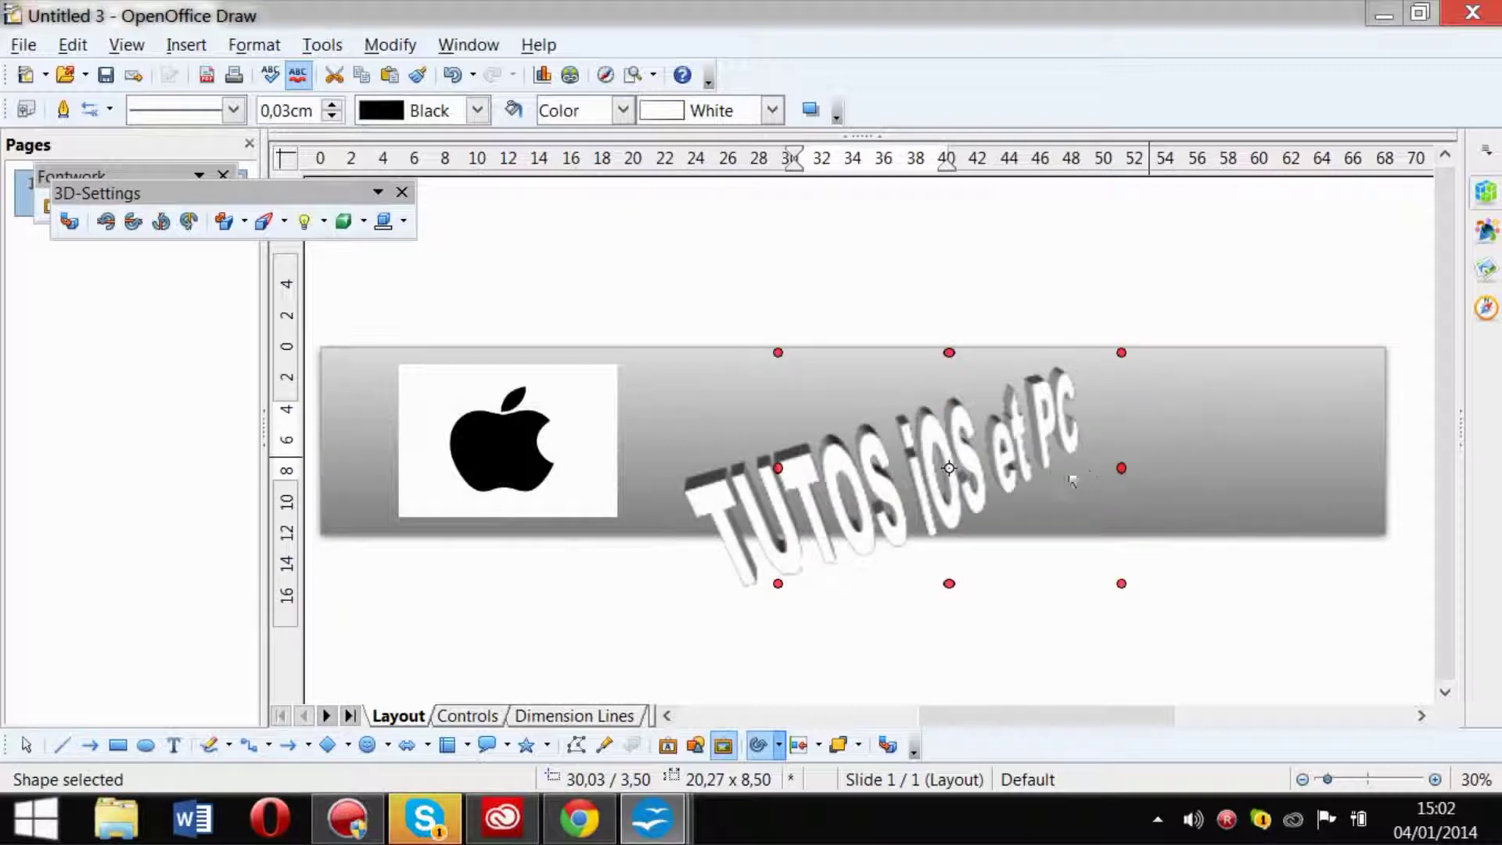
Move the Apple logo picture to the middle of the banner, behind the Fontwork title, and deselect it.
left_click_drag(604, 440, 985, 449)
key("Escape")
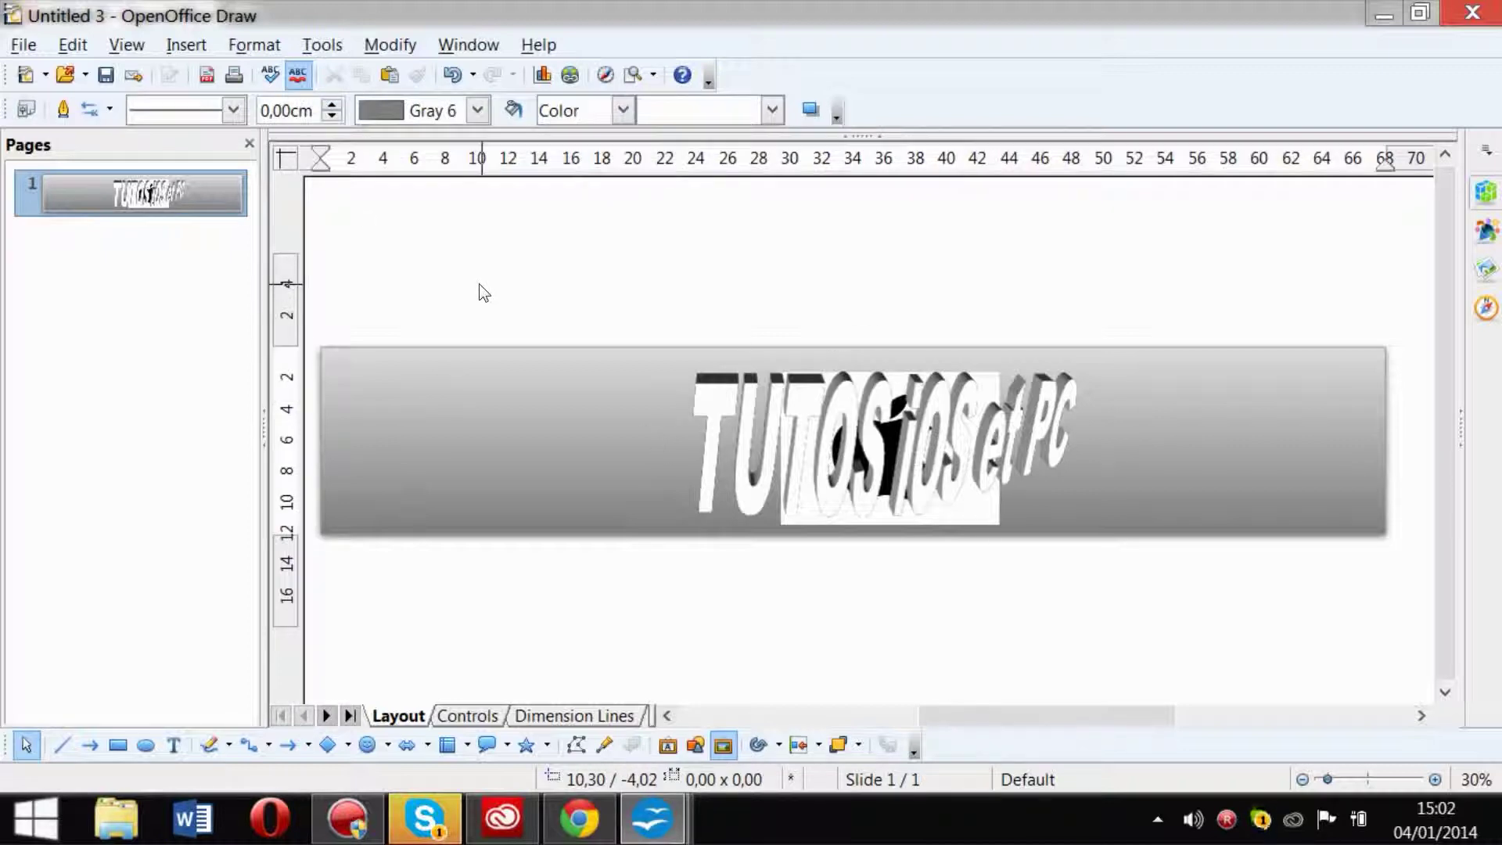
Start exporting the banner and choose the essai folder inside Le Gars du iOS as the destination.
left_click(17, 47)
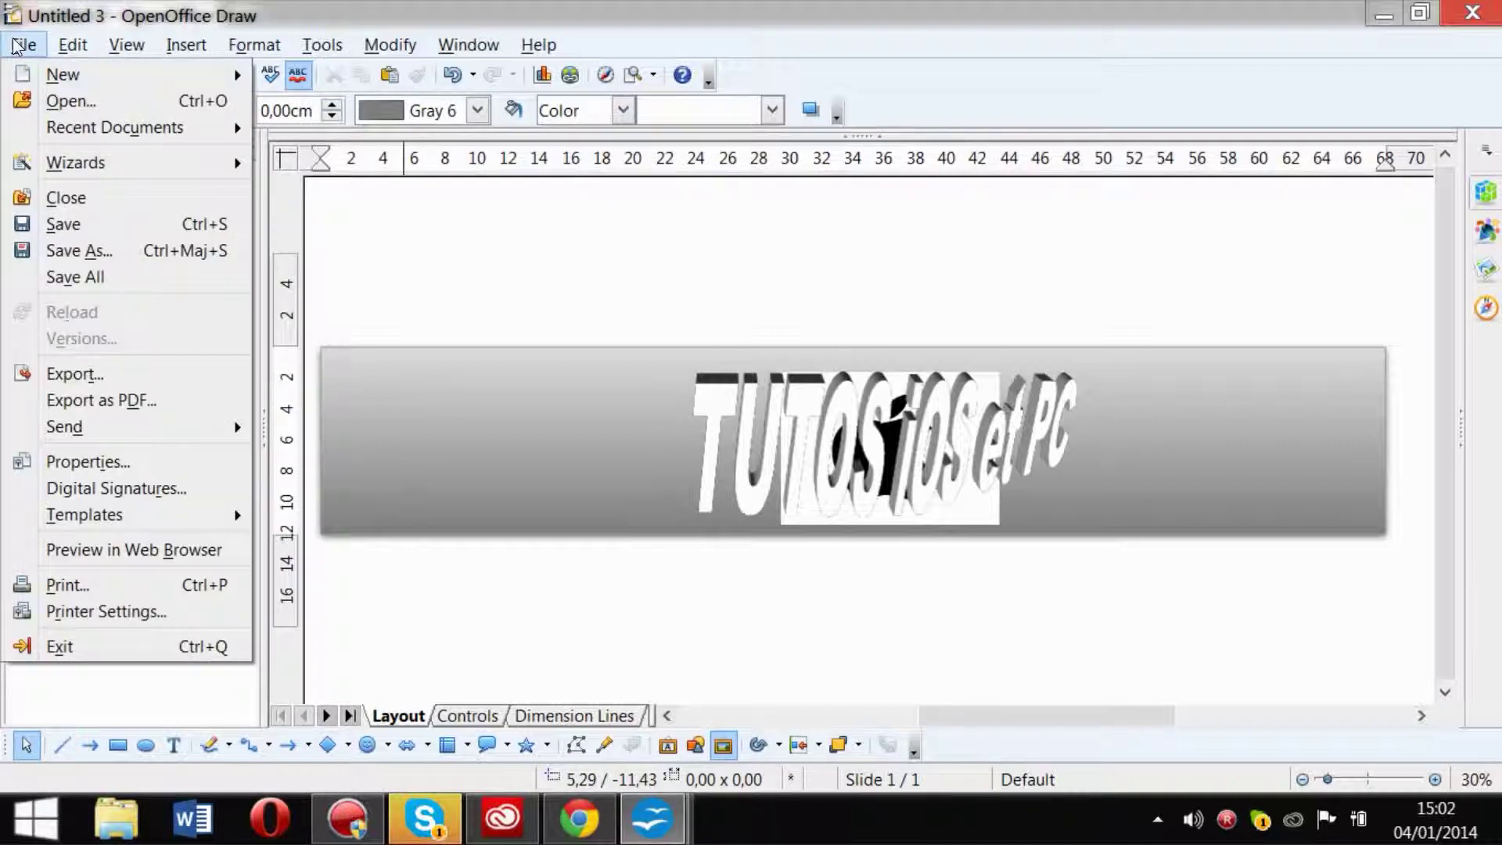
left_click(94, 374)
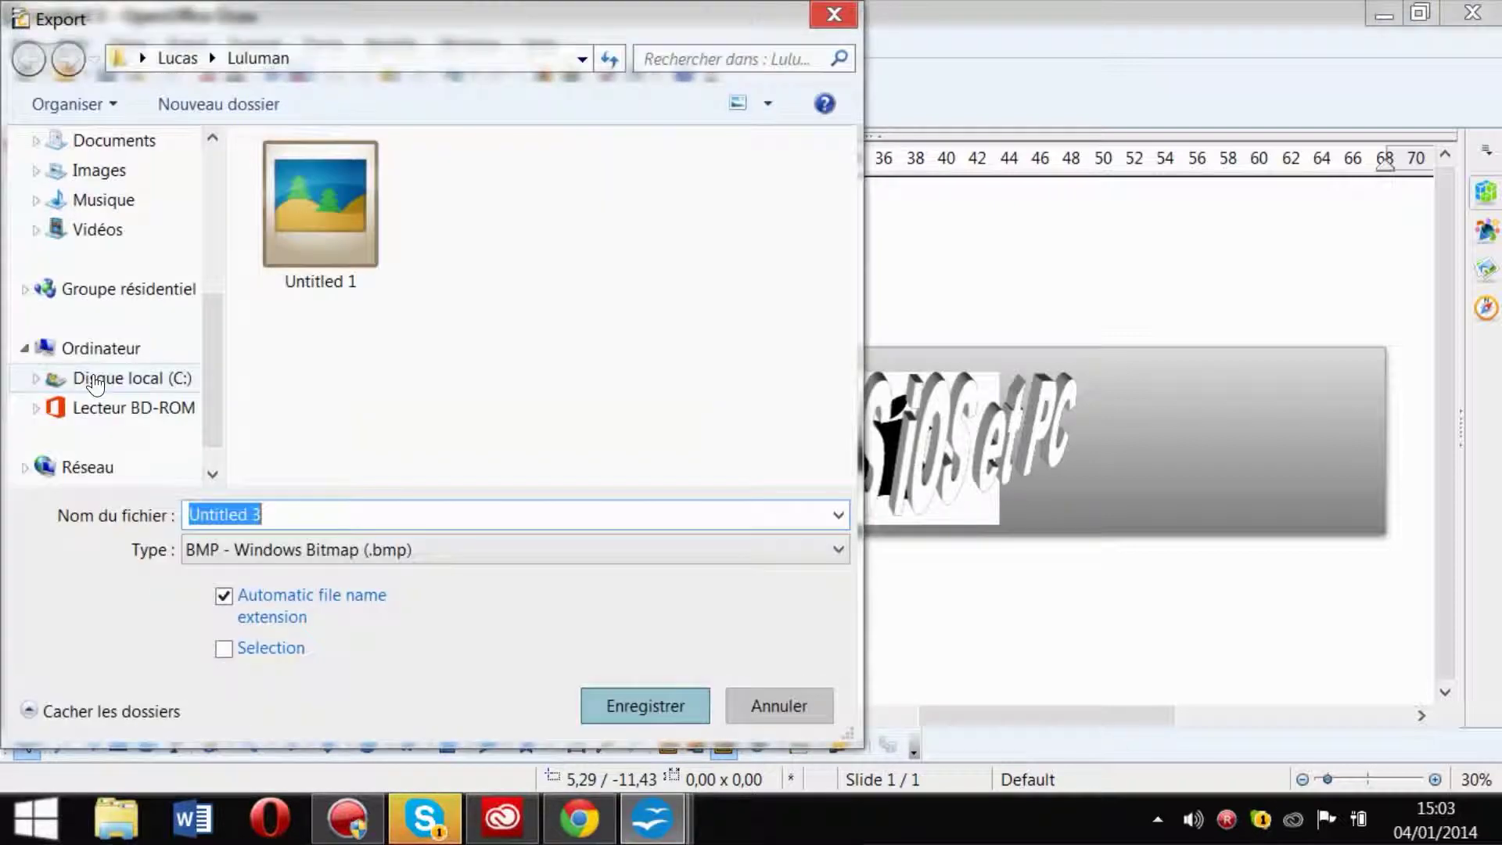
left_click(141, 60)
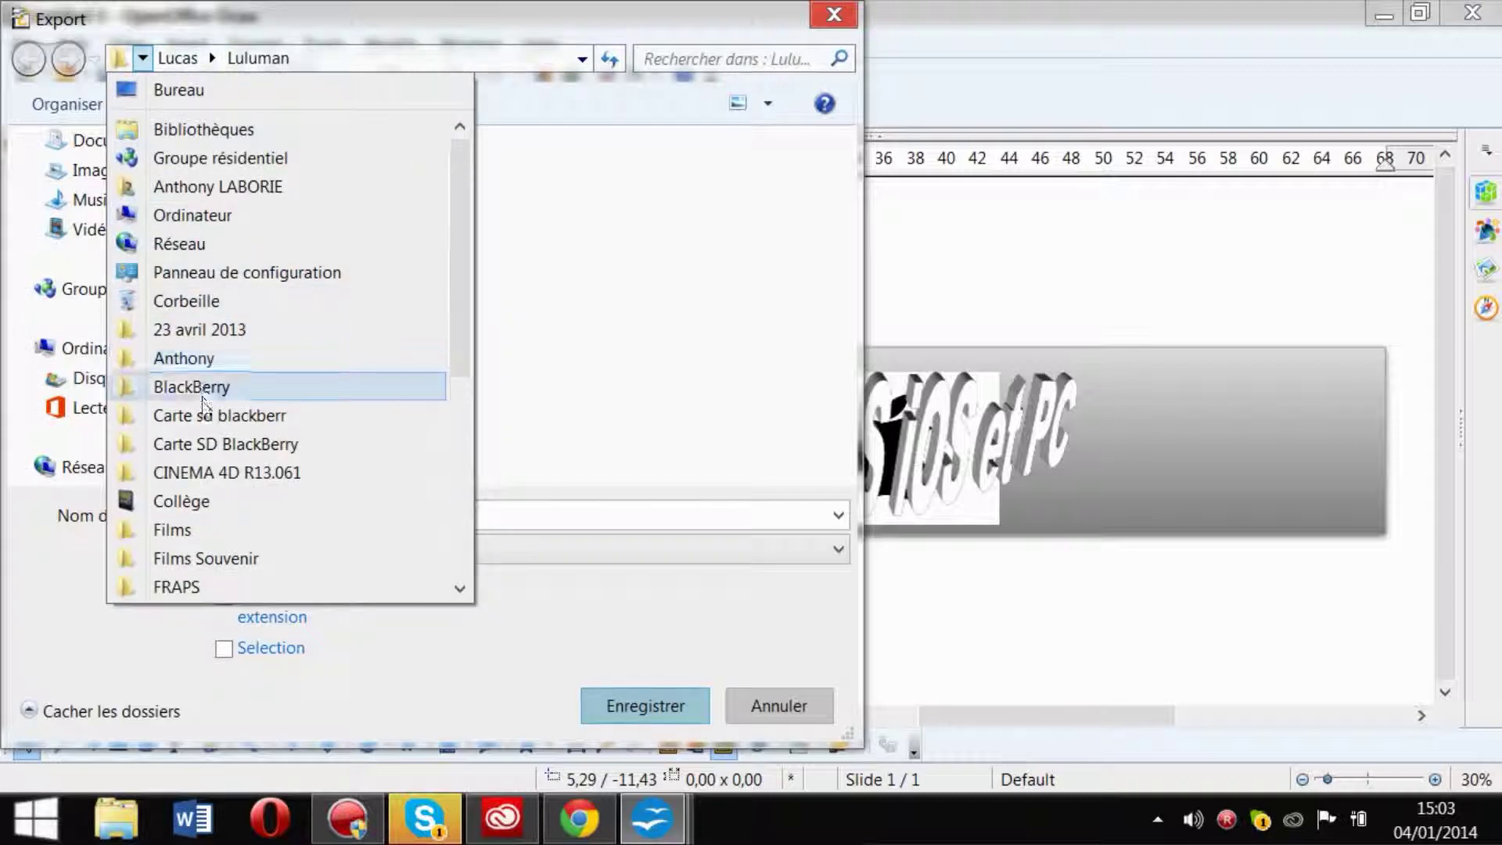
scroll(205, 438, "down", 5)
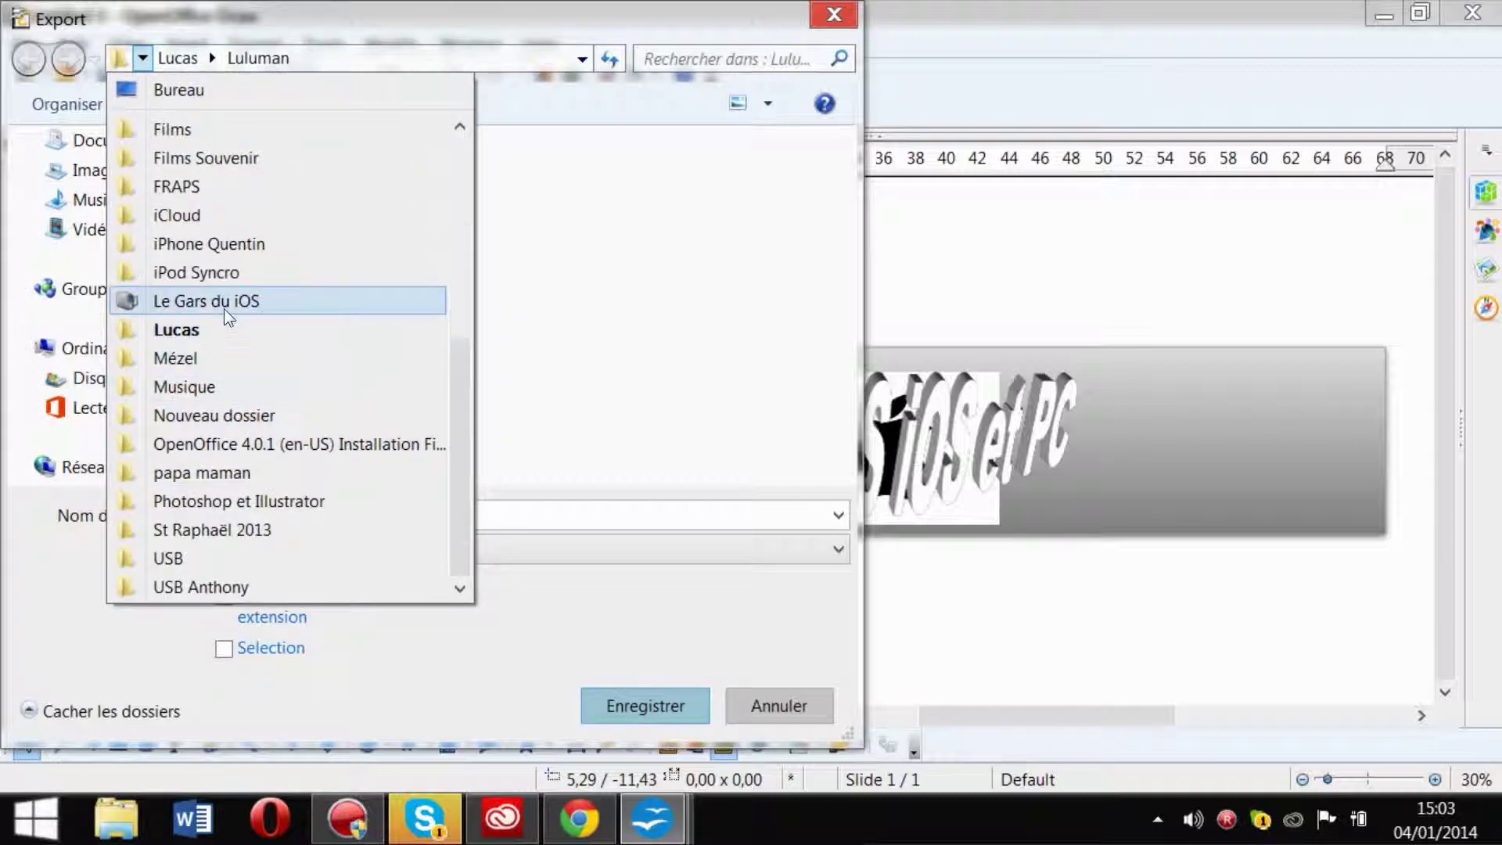
left_click(223, 305)
left_click(329, 249)
double_click(328, 249)
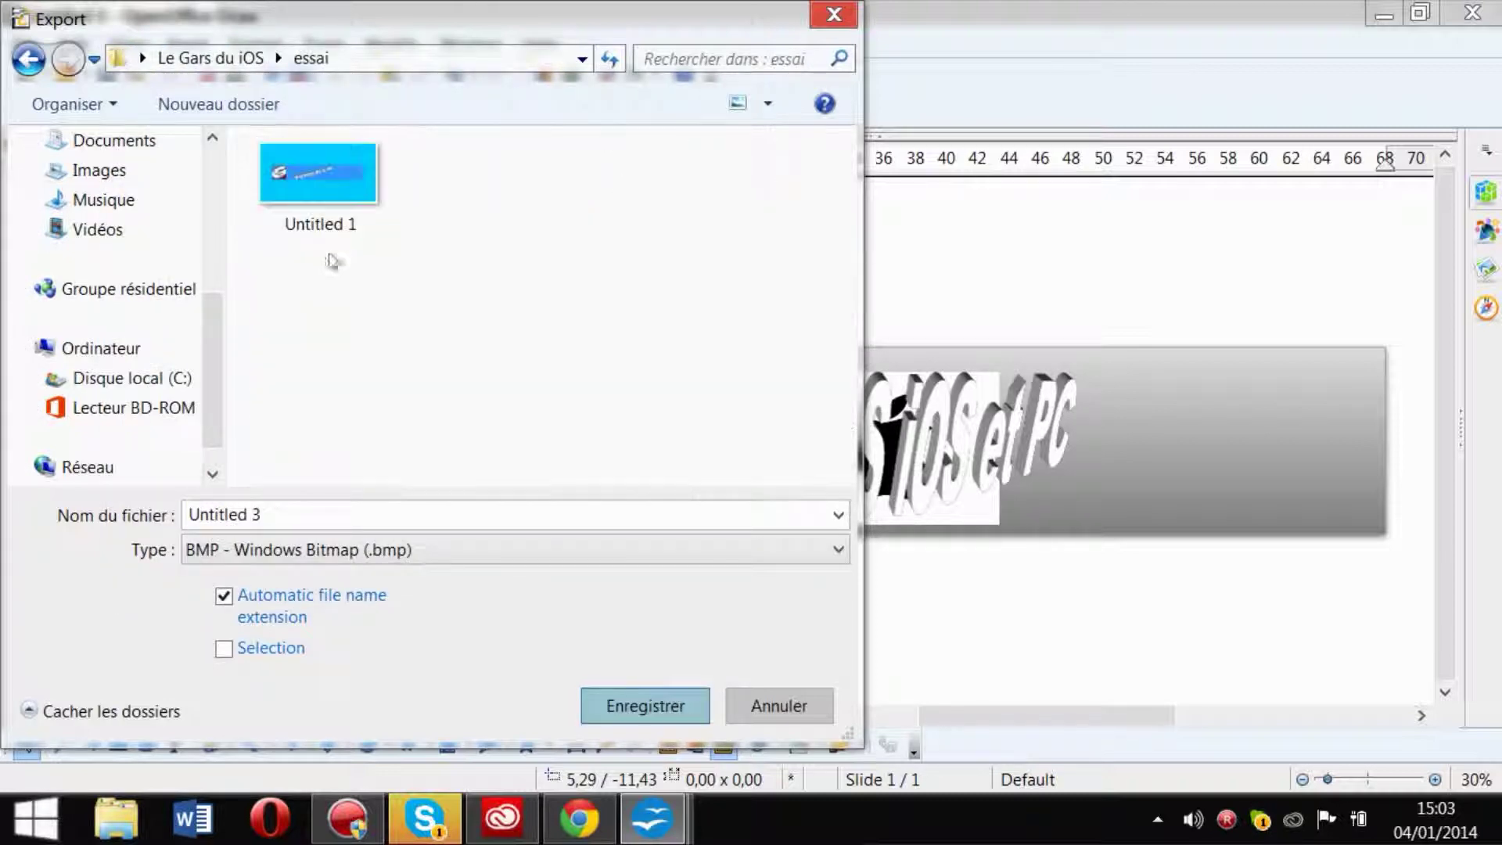
Export the banner as Untitled 3 in PNG format with compression 9, interlacing and transparency.
left_click(345, 541)
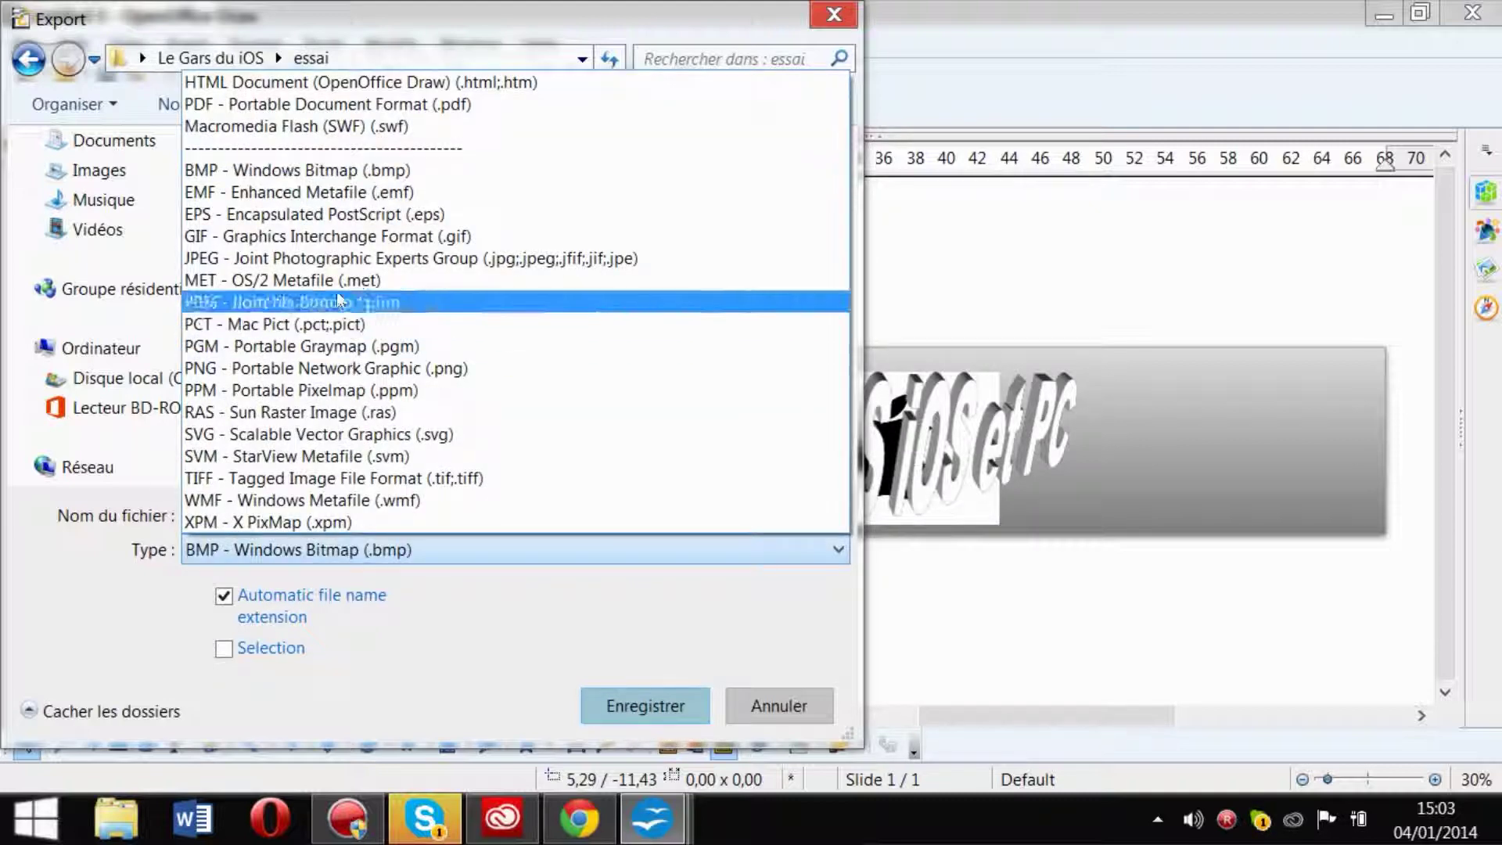
left_click(299, 368)
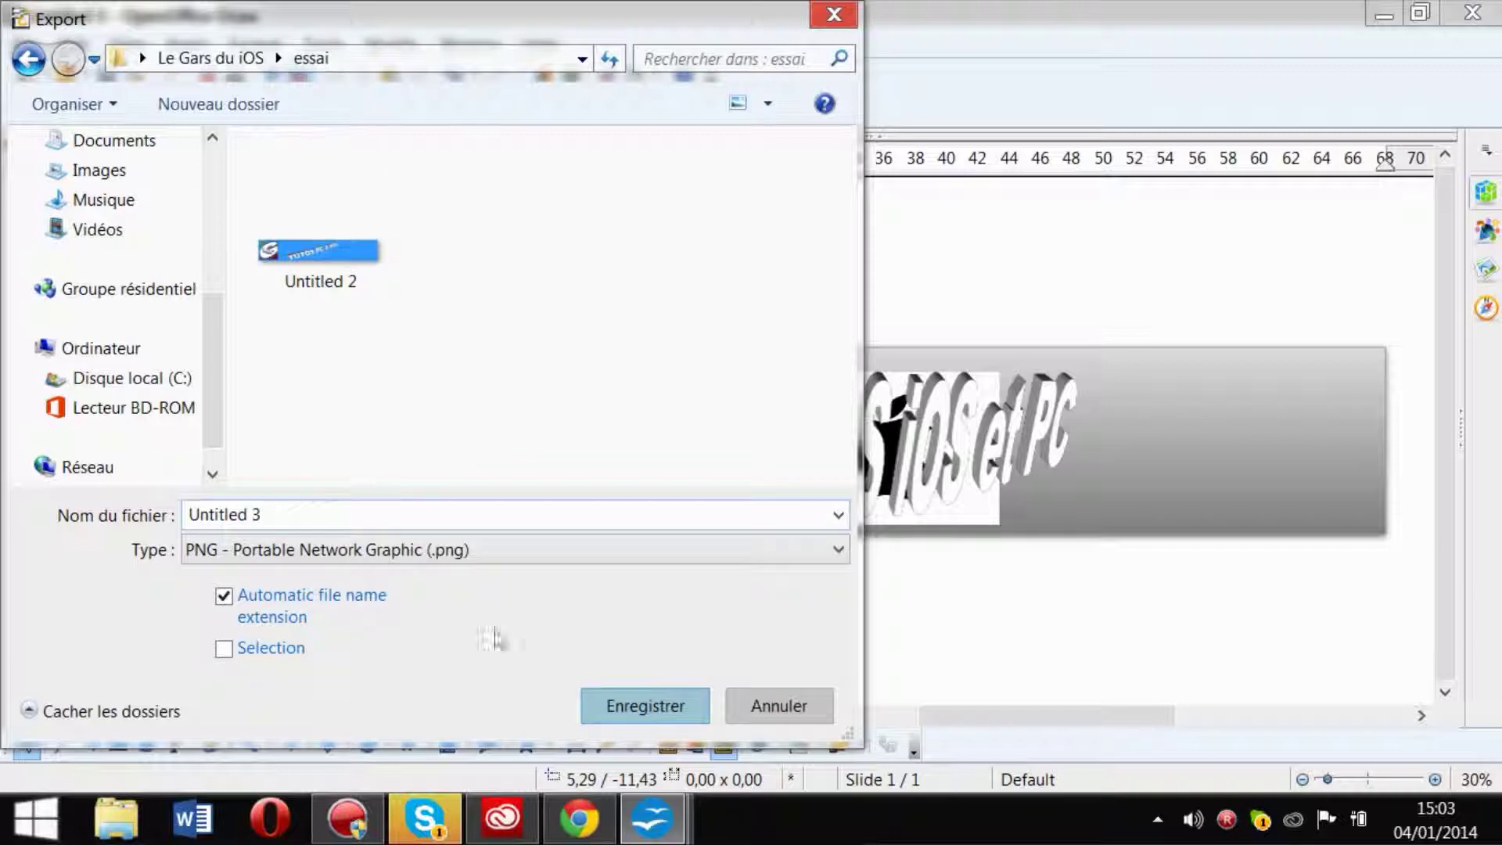
left_click(654, 702)
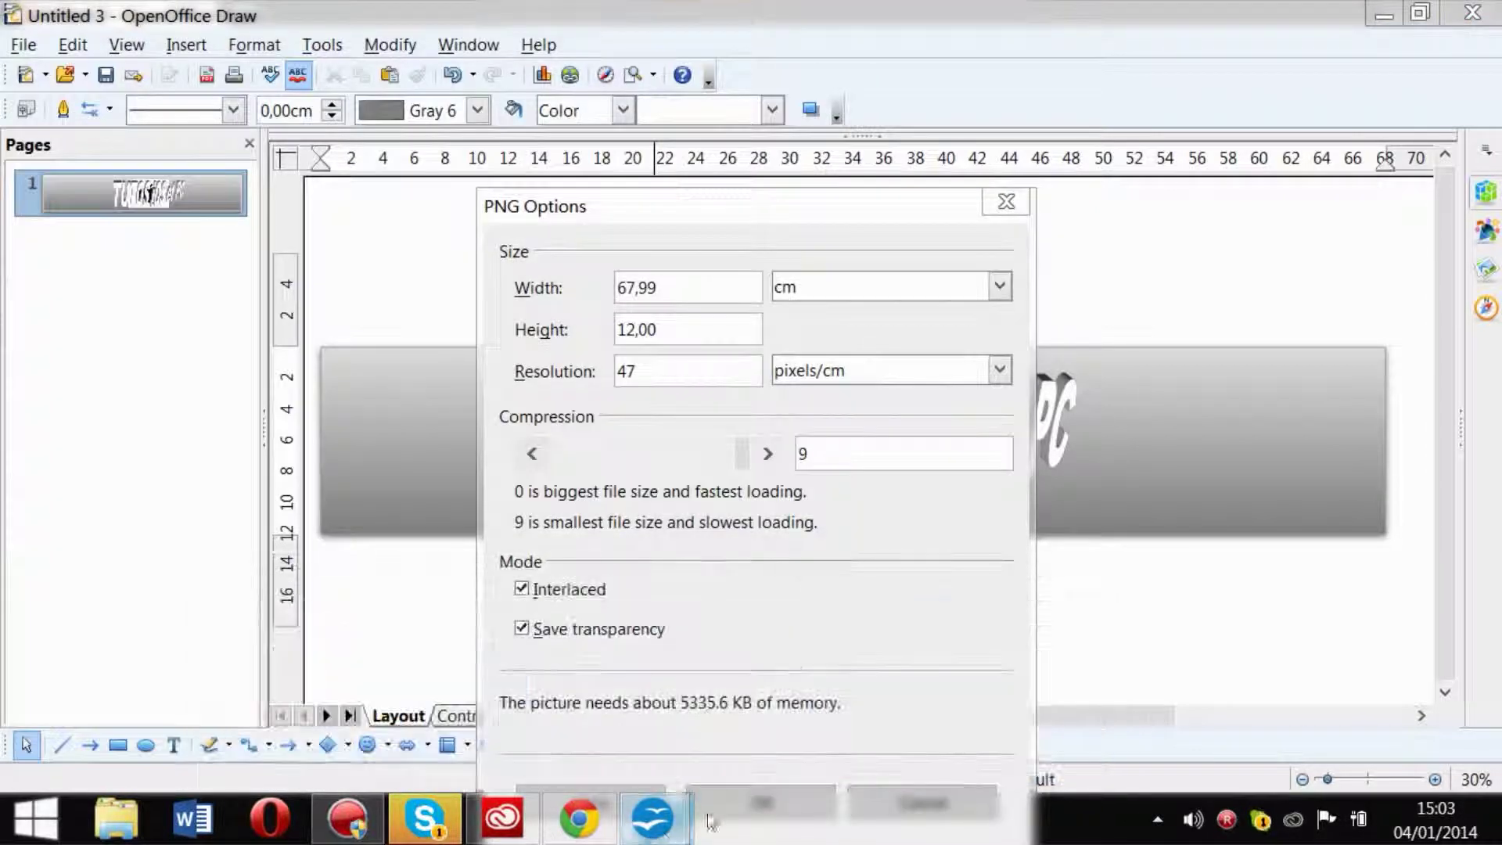
left_click(734, 791)
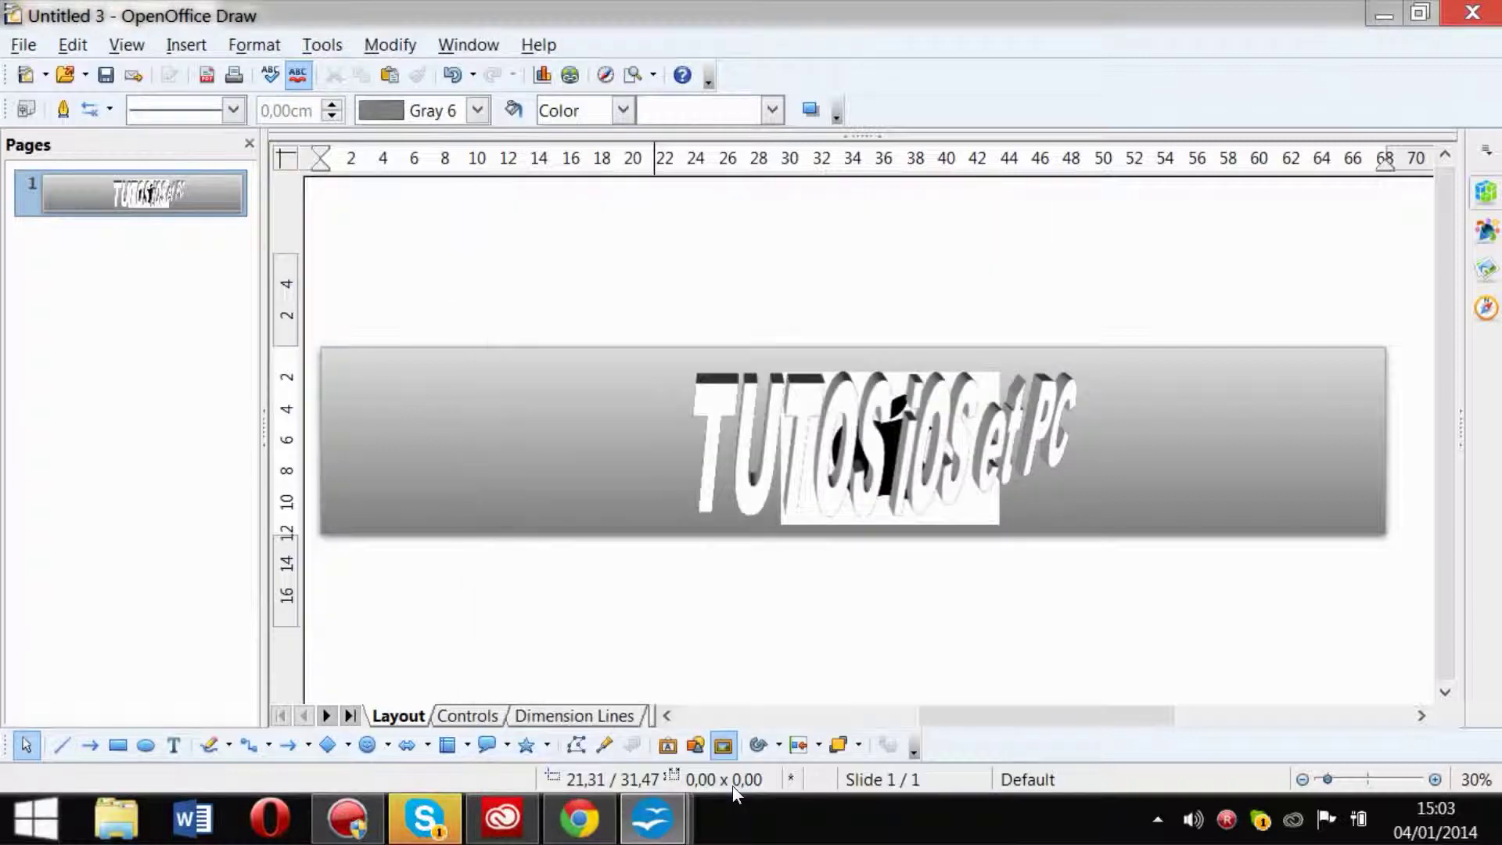
Switch to the blank Untitled 2 drawing and set its page size to 68 cm wide by 35 cm high.
mouse_move(656, 818)
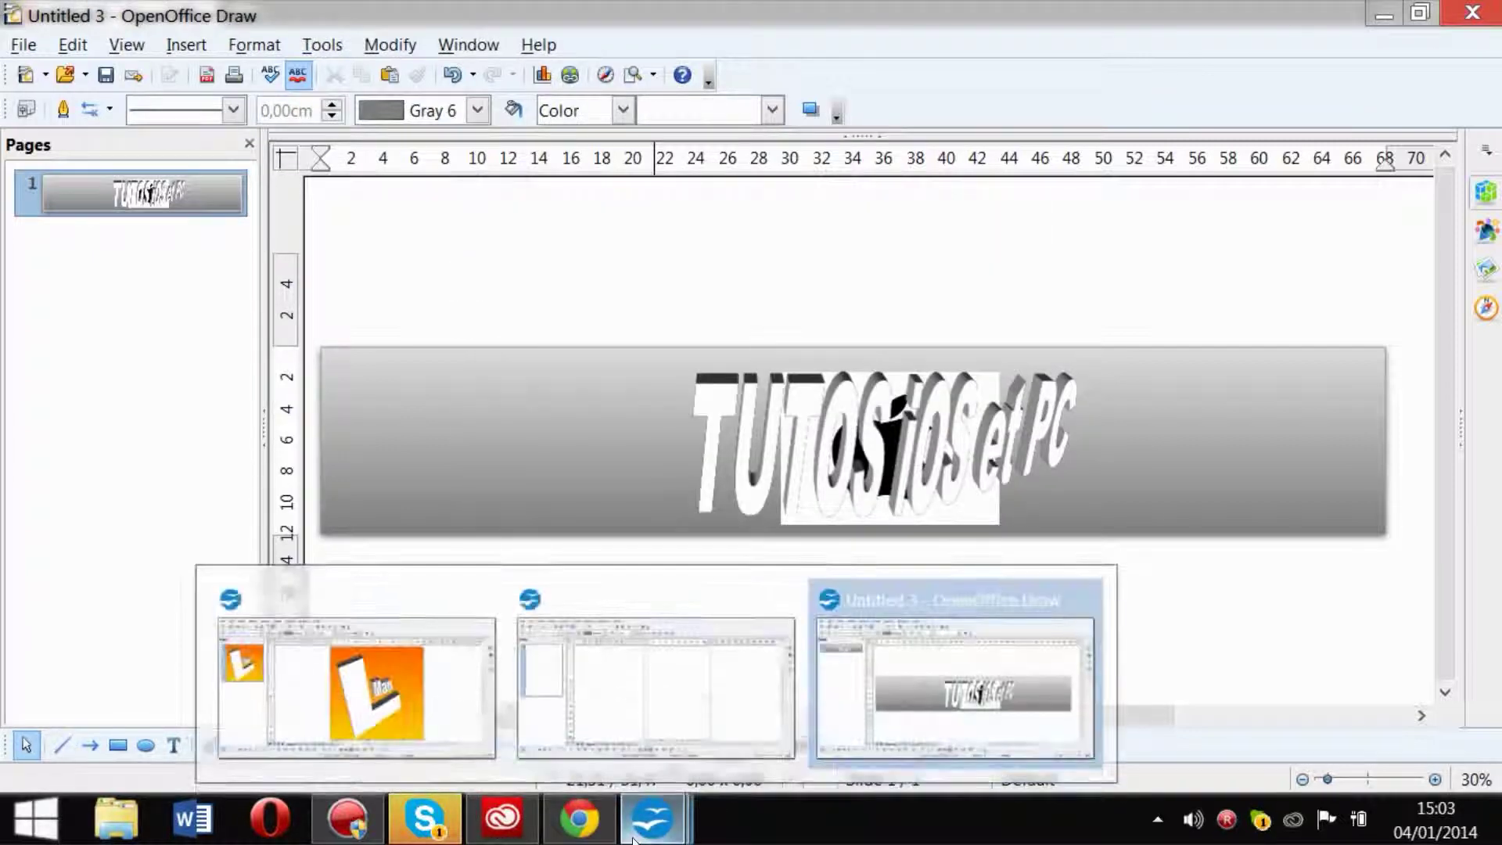
left_click(651, 801)
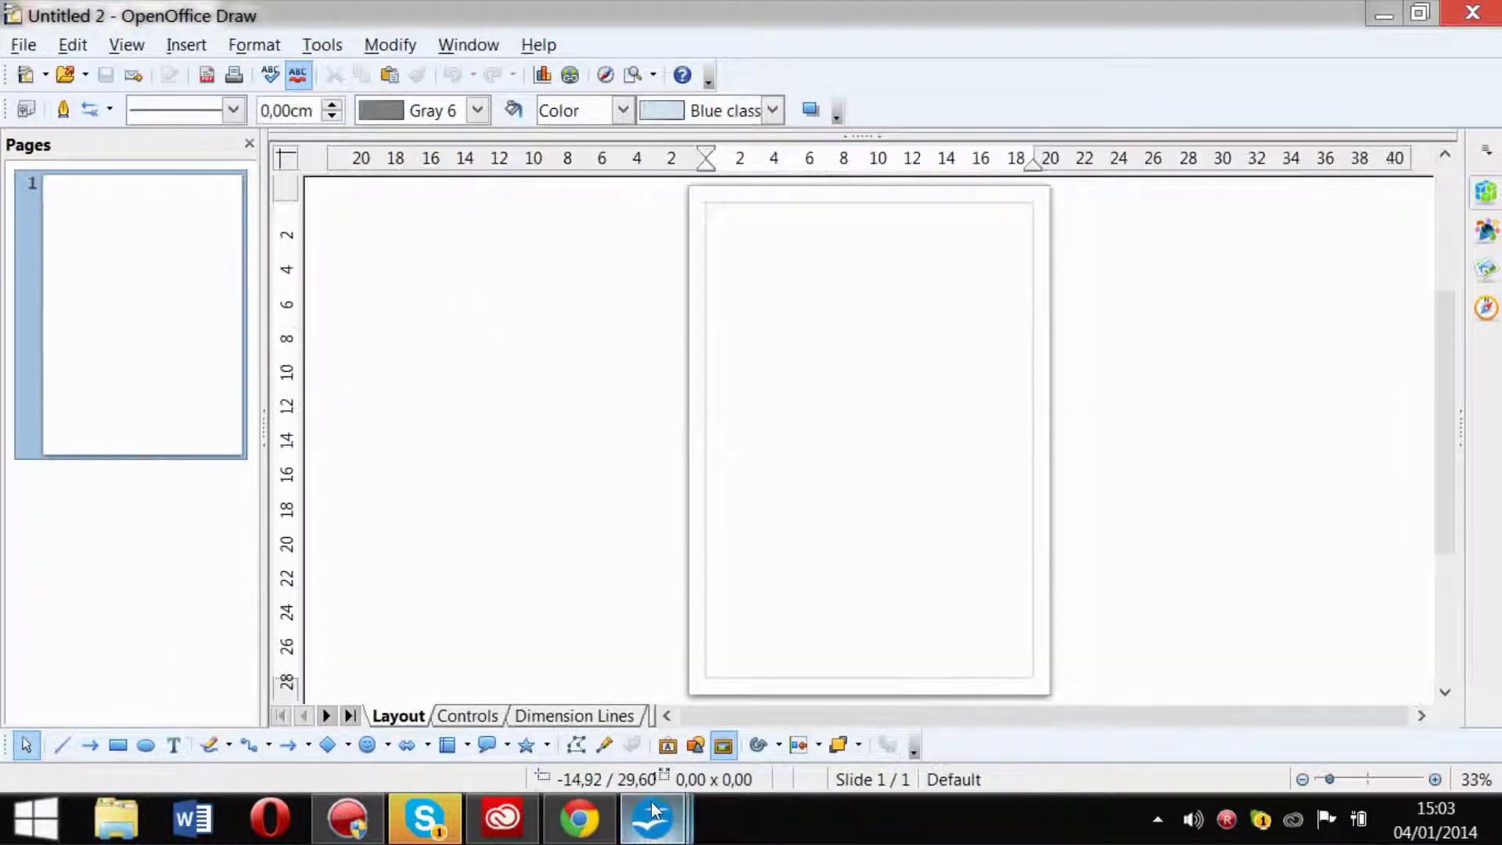
right_click(744, 290)
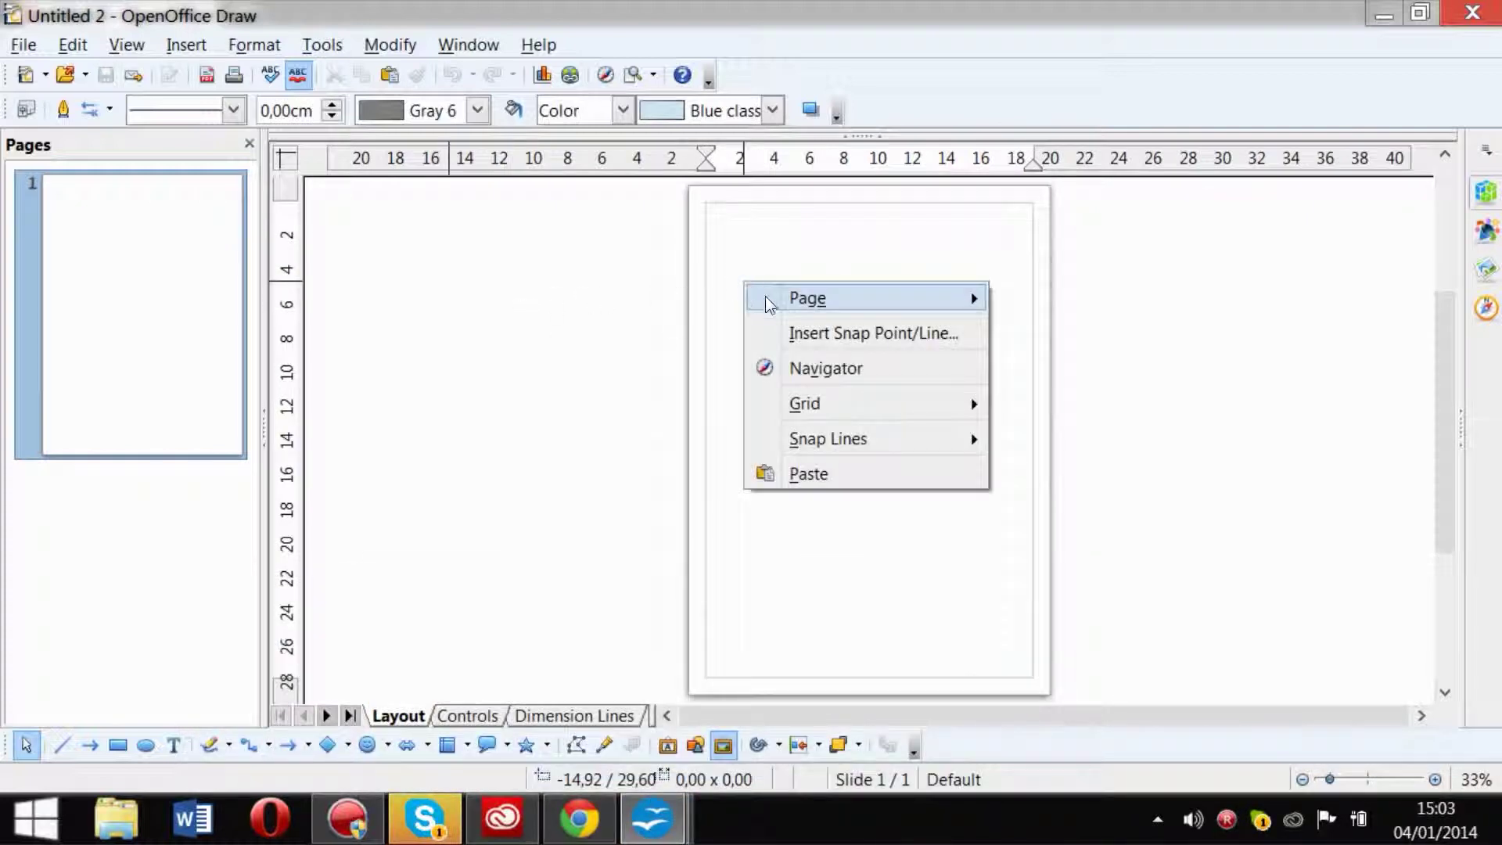
mouse_move(768, 295)
left_click(1077, 298)
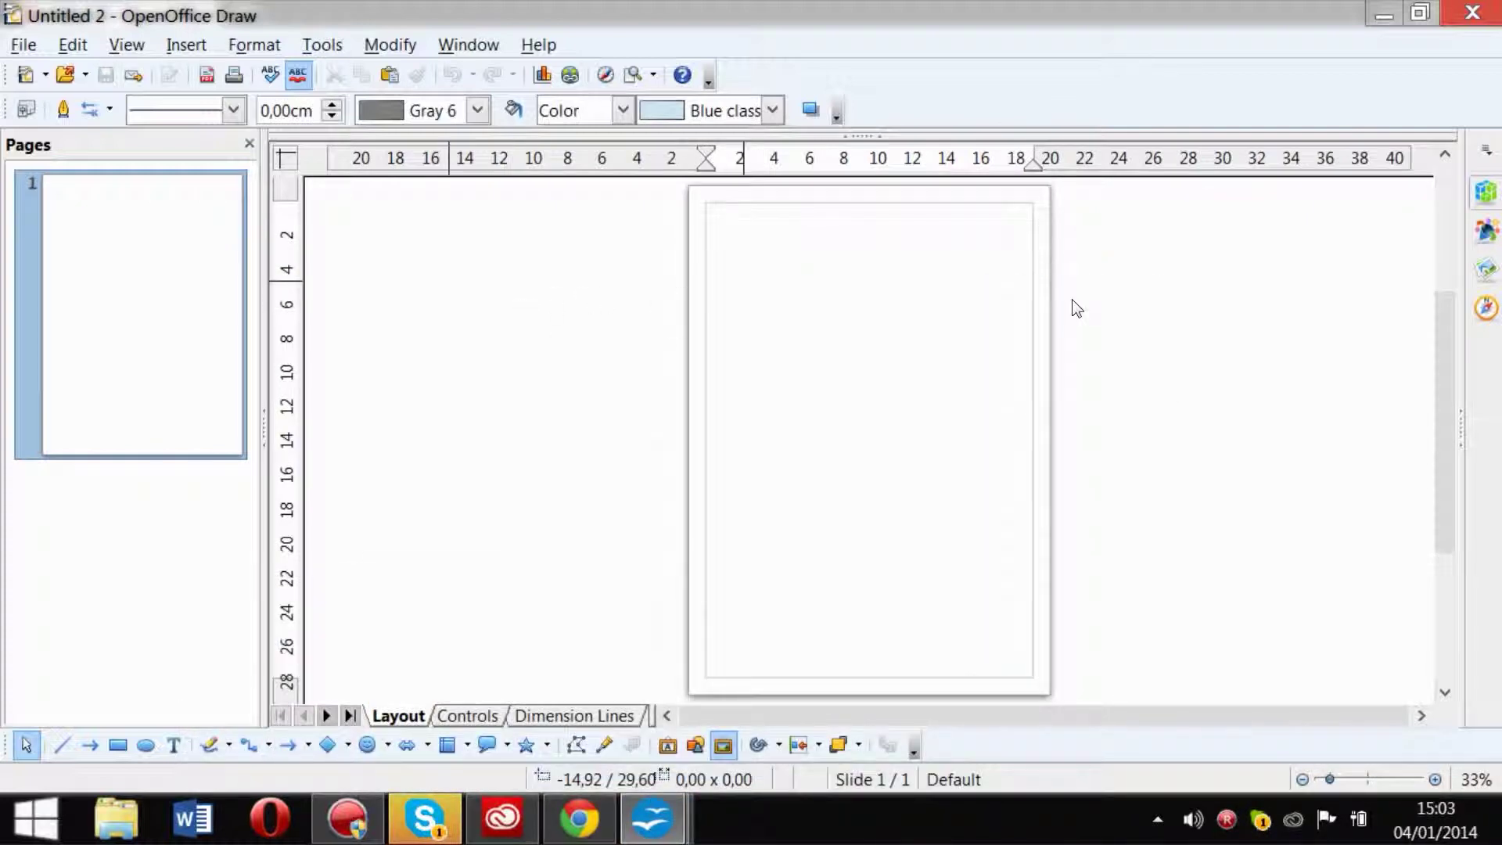
left_click(664, 196)
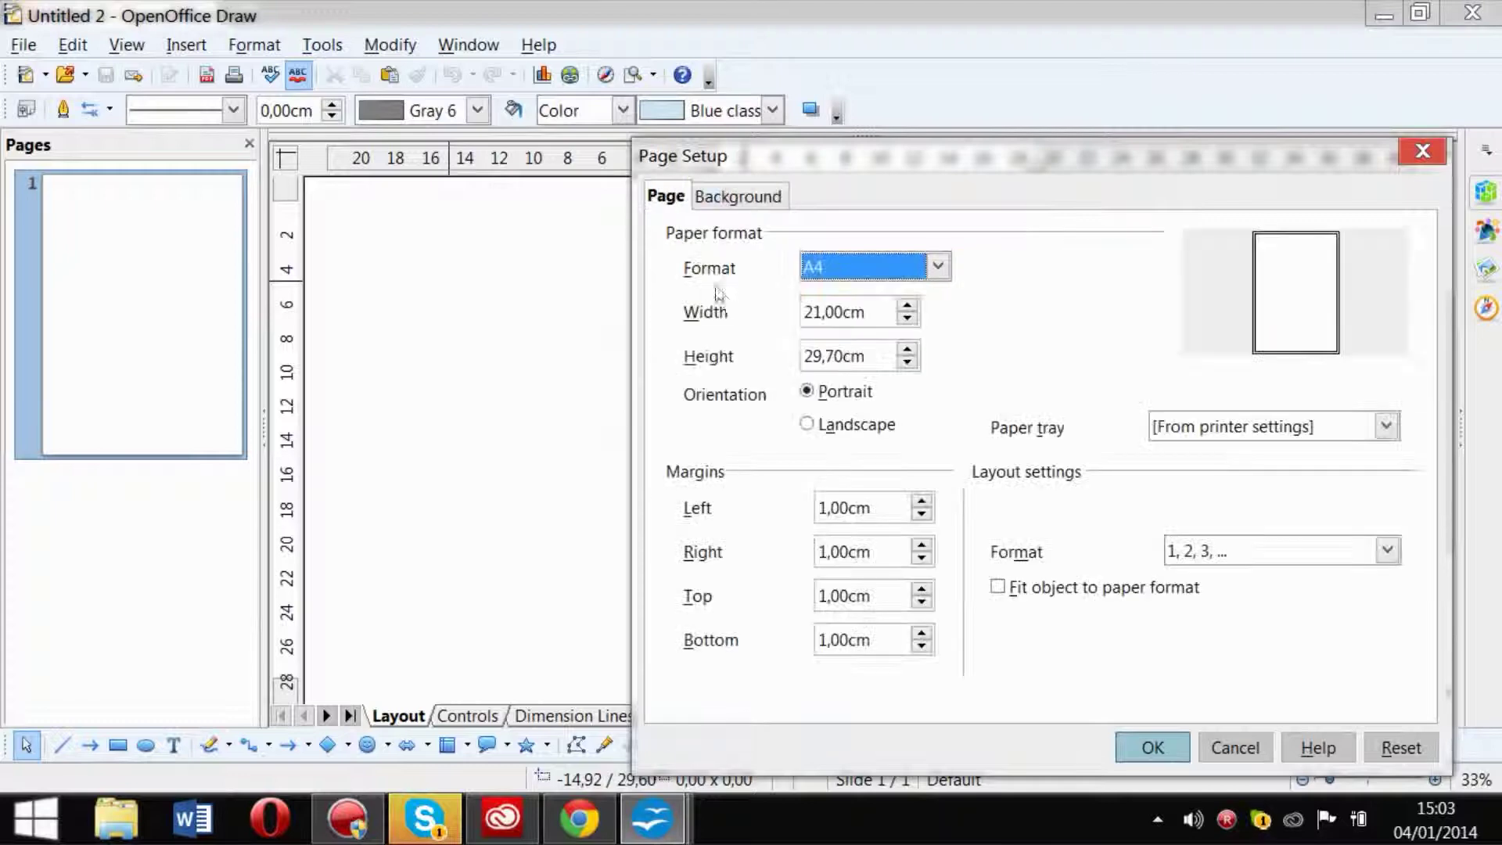
key("Tab")
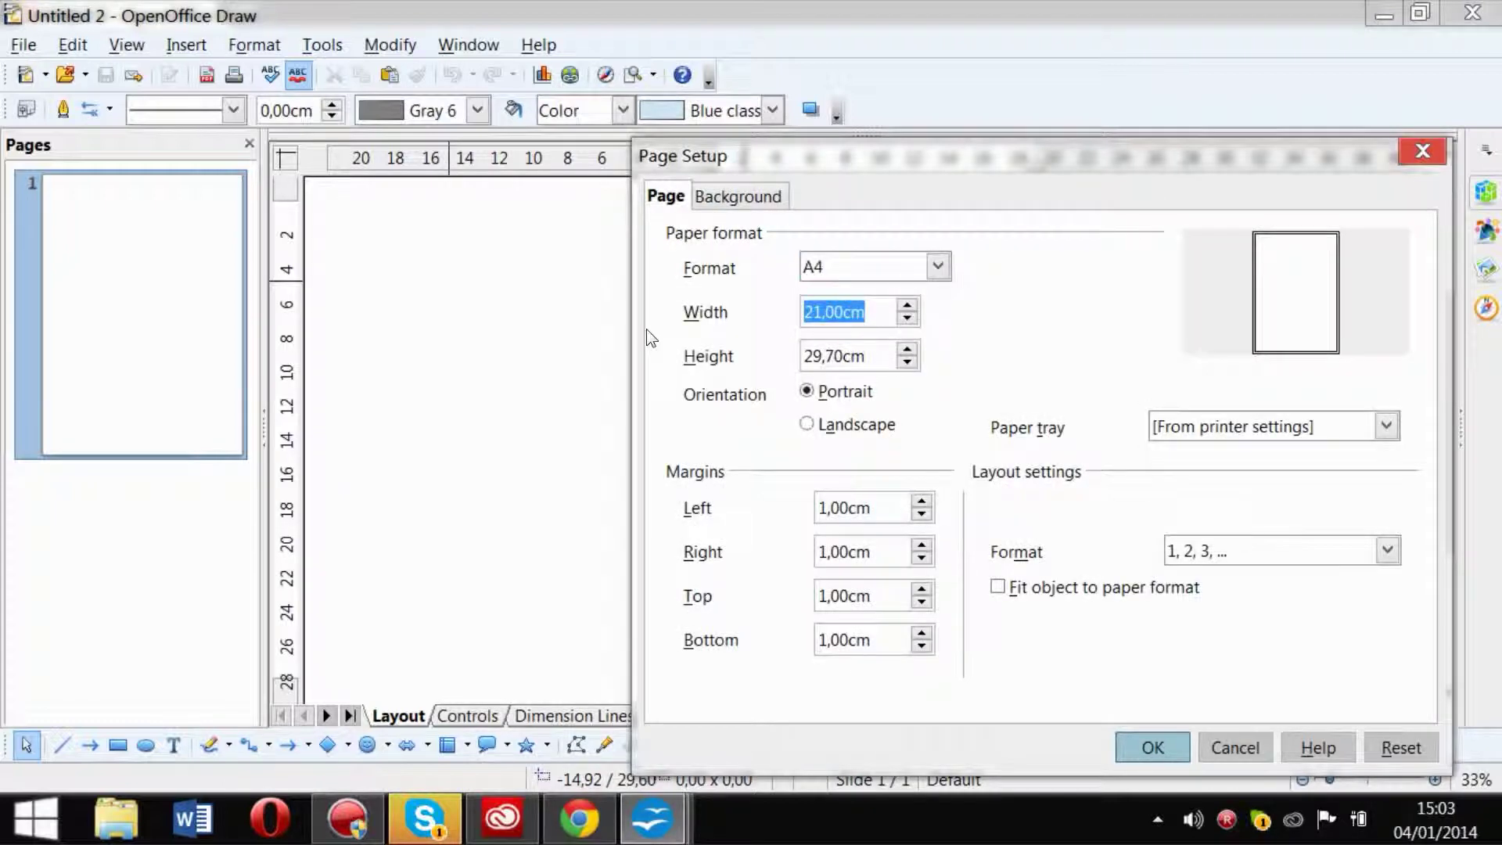
type("68")
key("Tab")
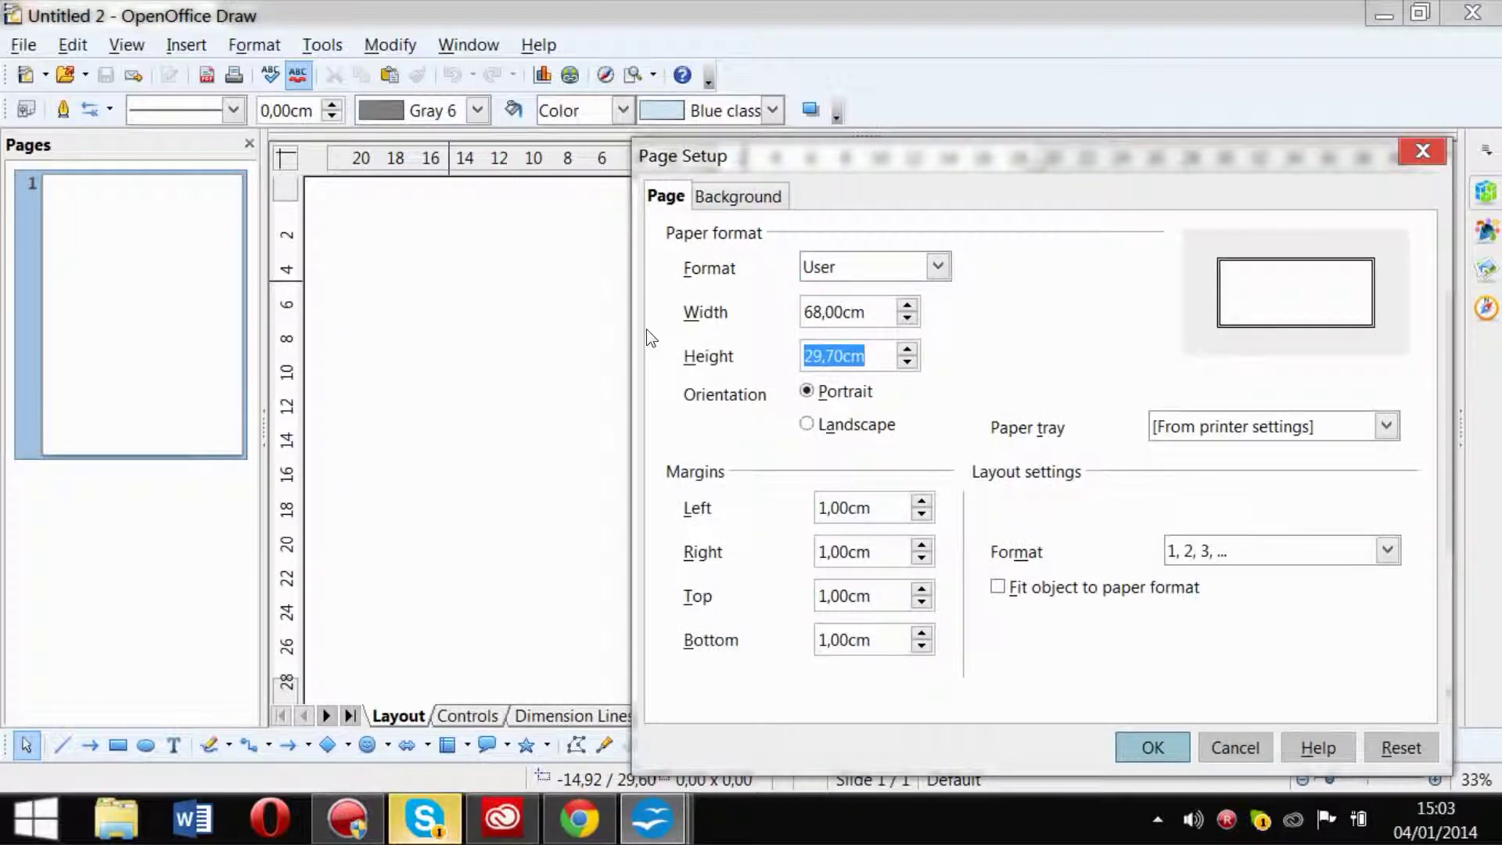
type("35")
key("Tab")
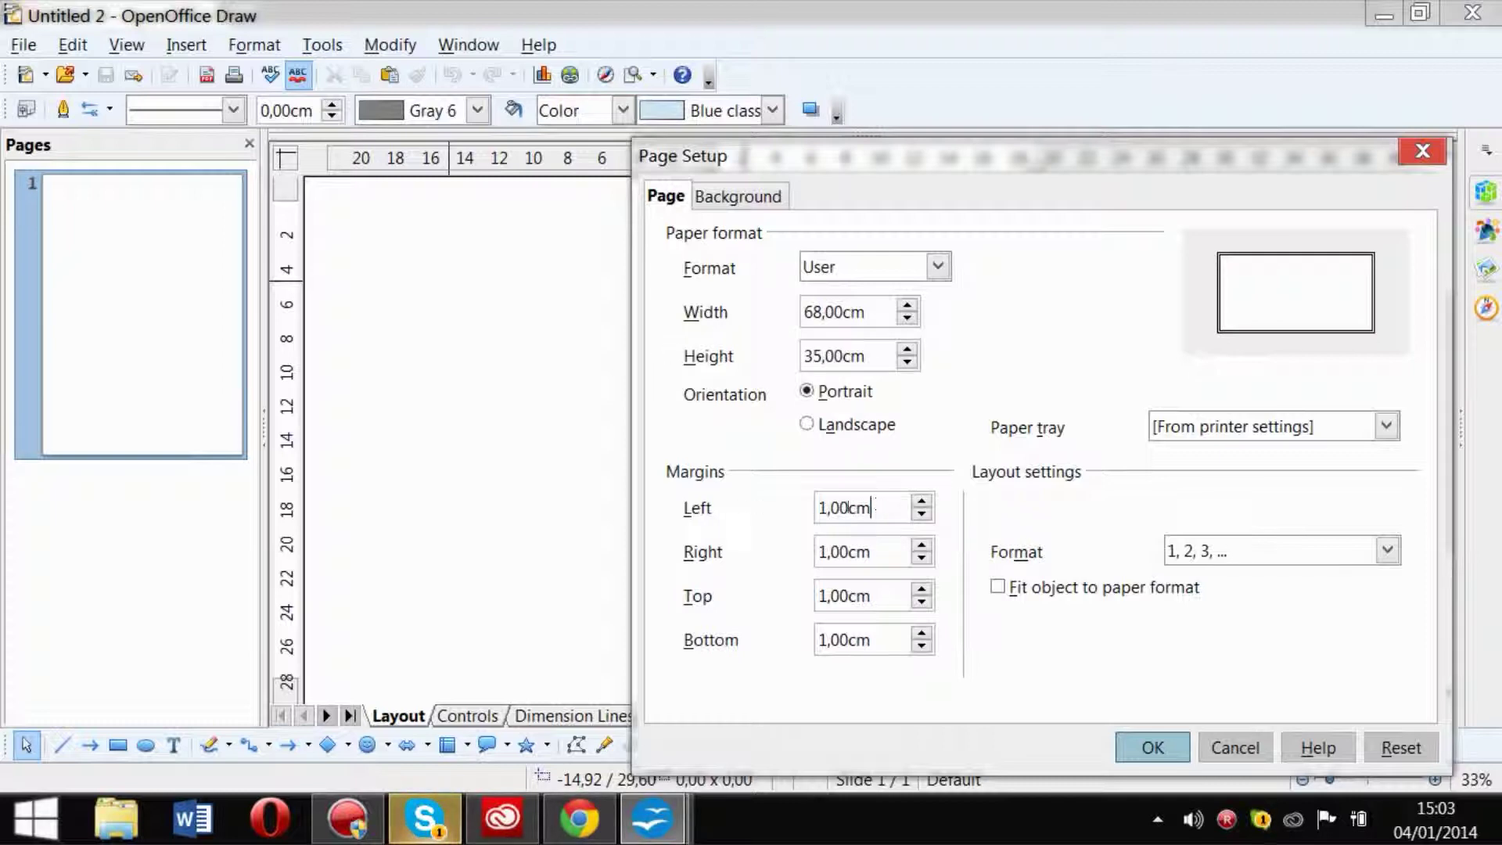
Set all four page margins to 0 cm and apply the page settings despite the print range.
type("0")
key("Tab")
type("0")
key("Tab")
type("0")
key("Tab")
type("0")
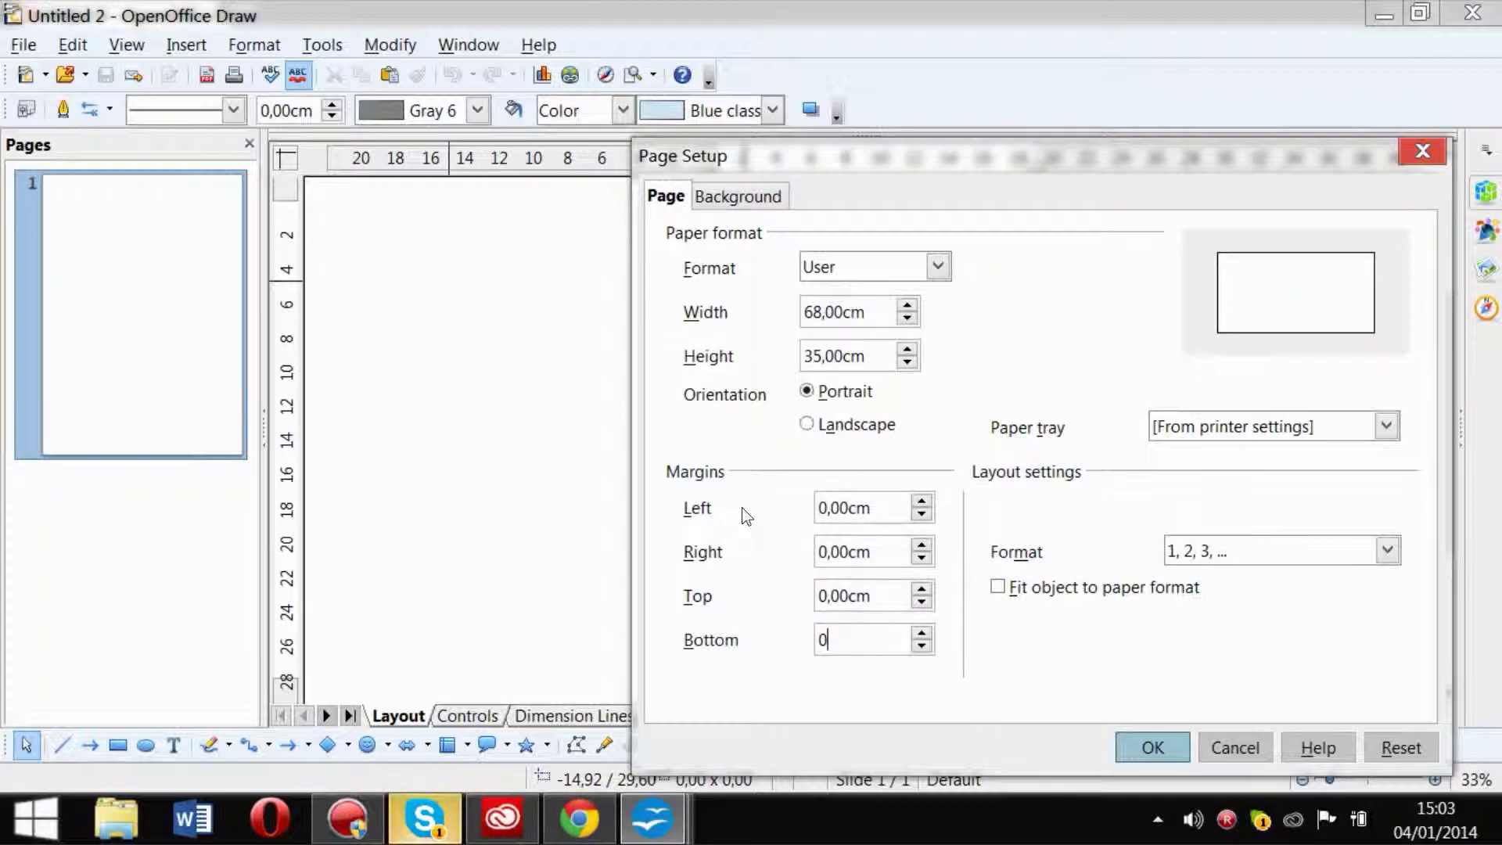
left_click(1135, 747)
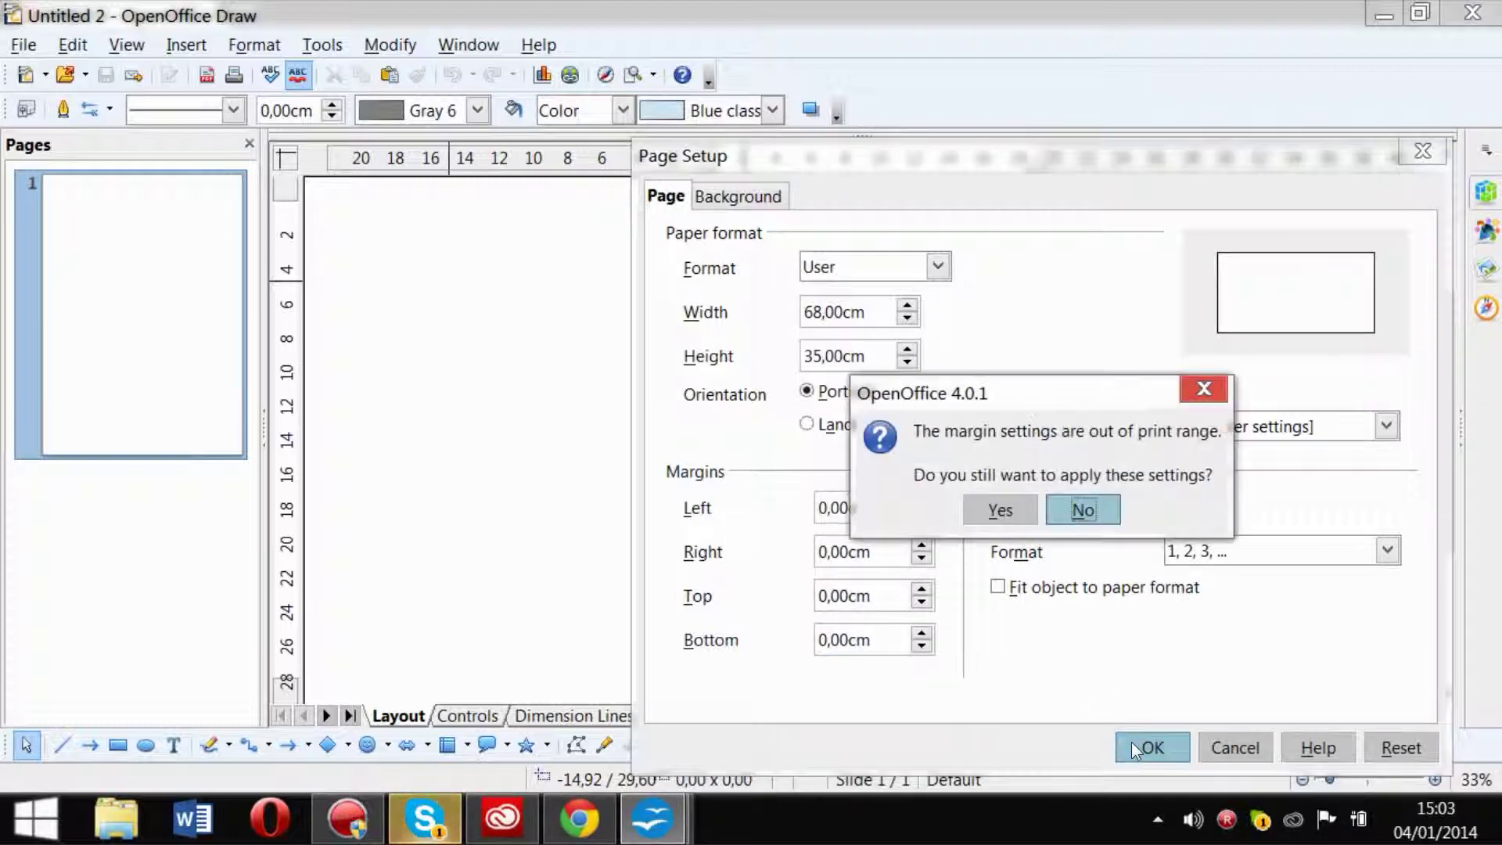
left_click(1000, 510)
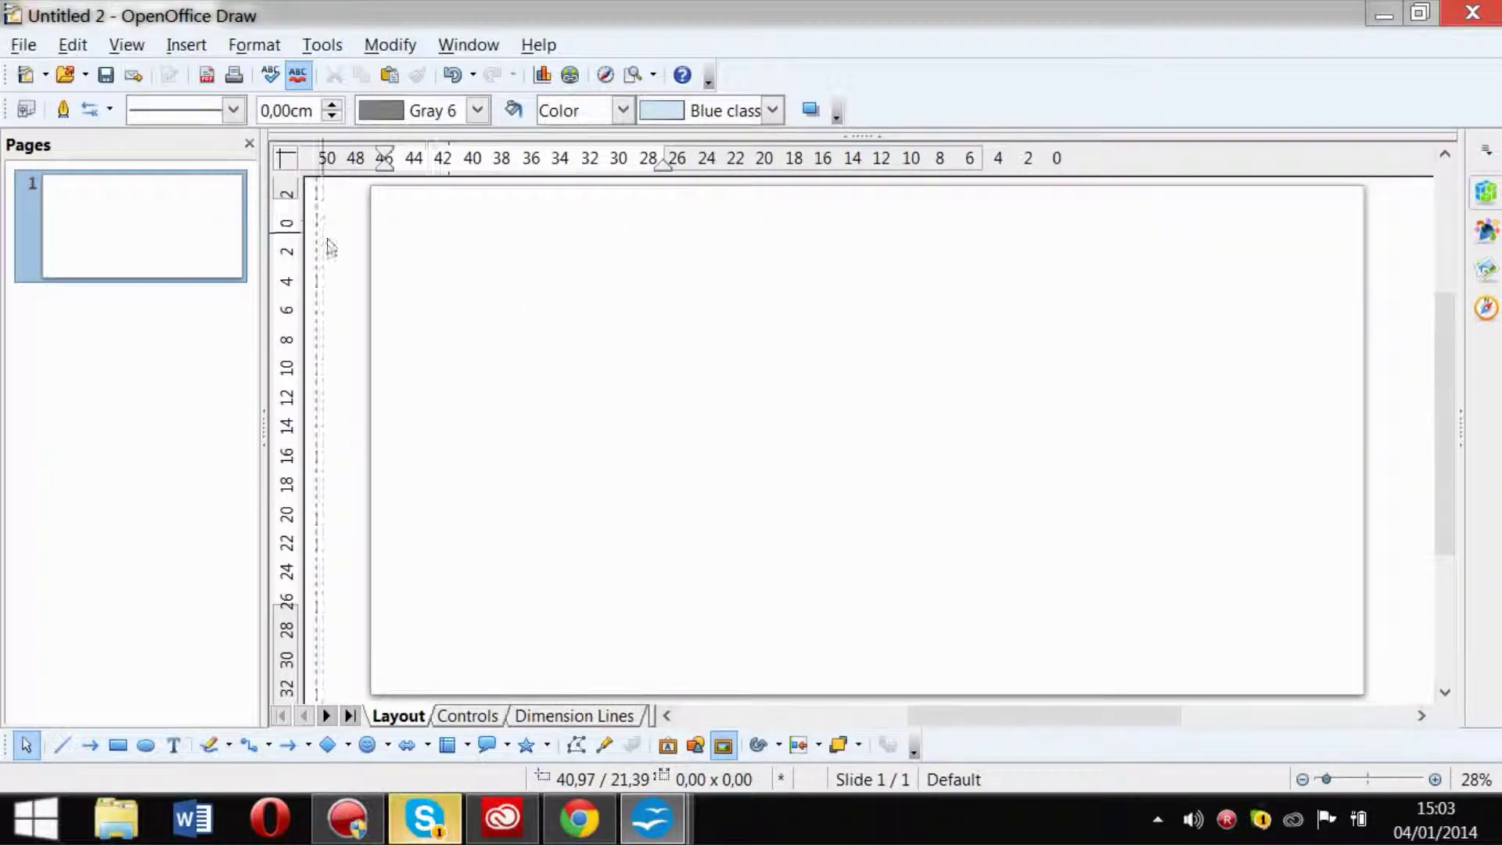
left_click_drag(383, 196, 836, 571)
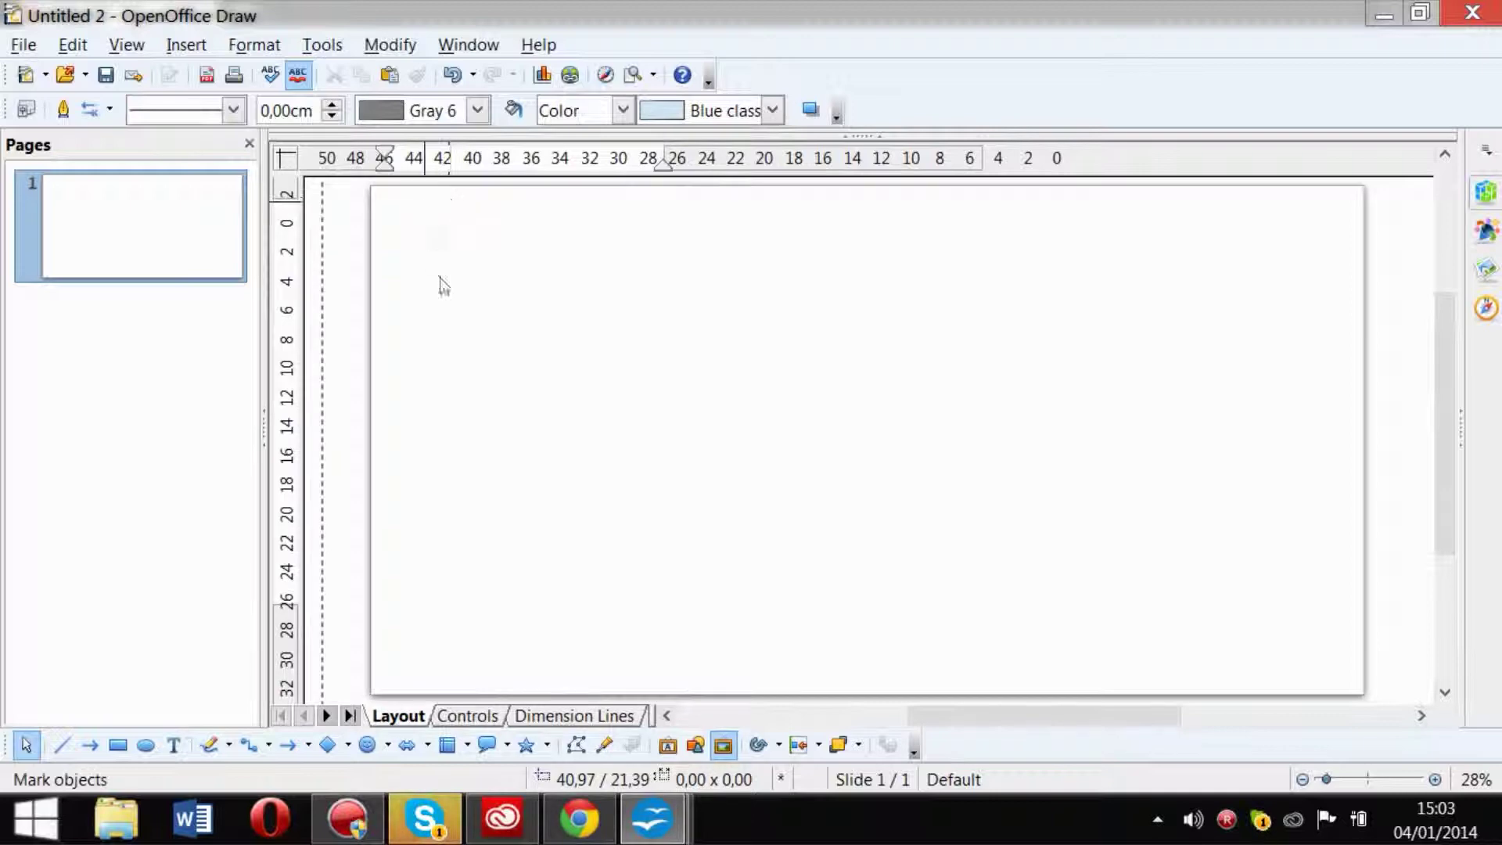
left_click_drag(423, 199, 1257, 587)
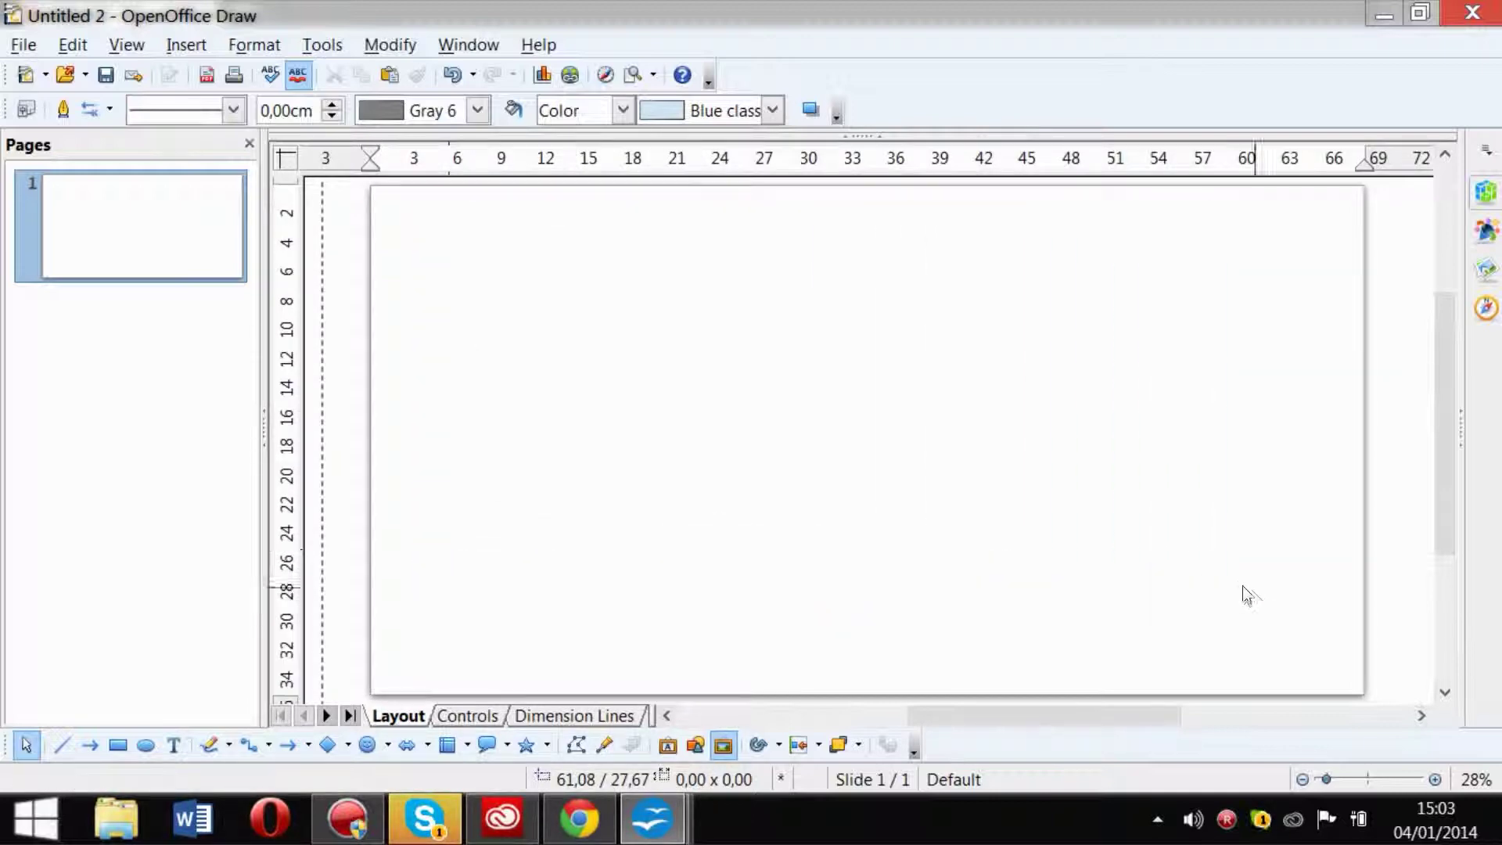
Insert the exported banner picture from the essai folder onto the page.
left_click(704, 746)
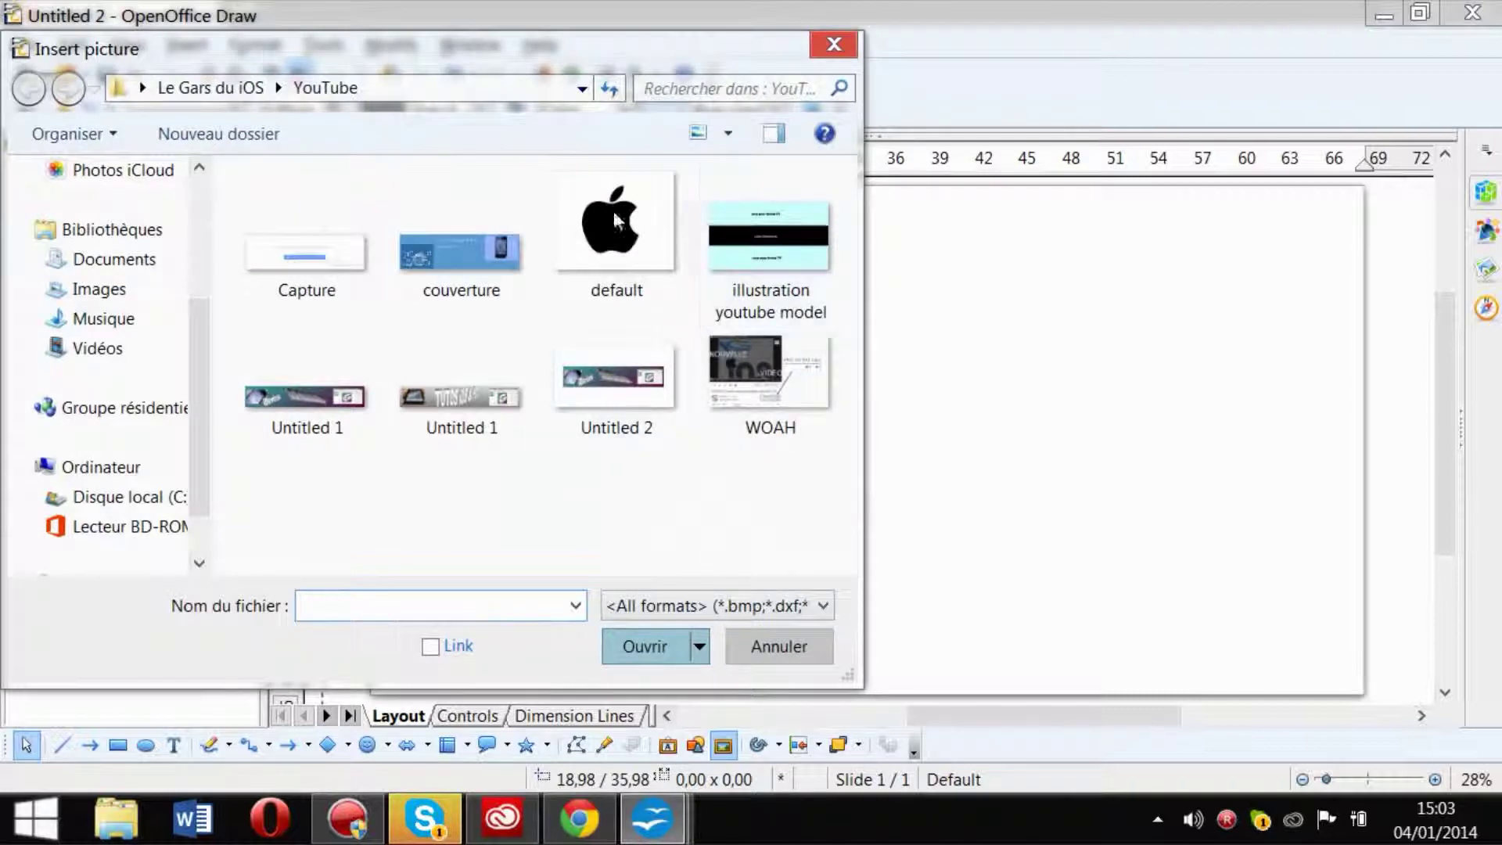
left_click(276, 87)
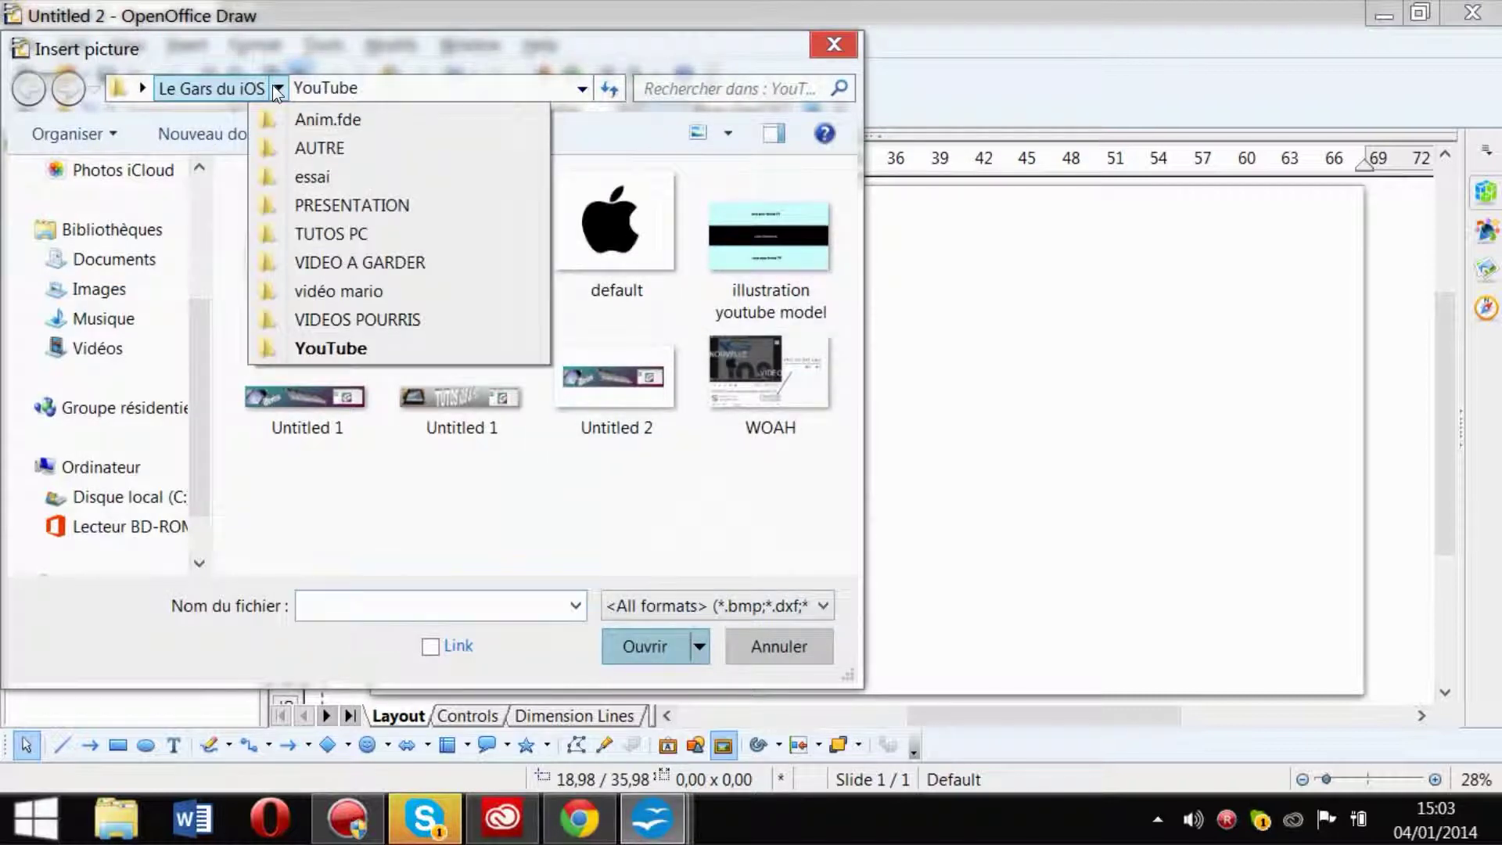
left_click(310, 178)
double_click(682, 291)
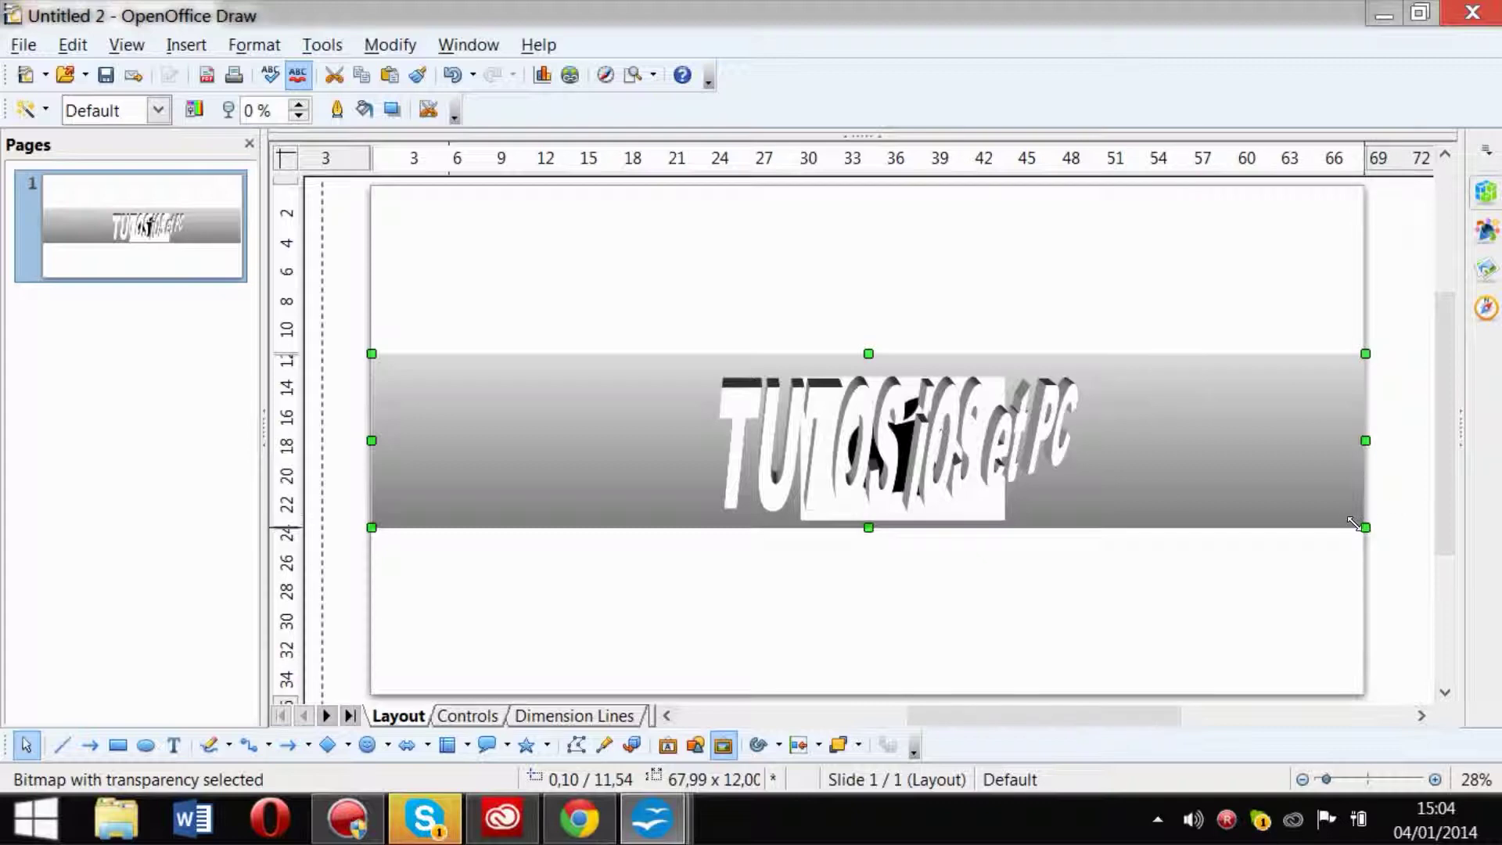
Shrink the banner picture to about 48.3 × 8.3 cm, place it near the middle of the page and deselect it.
left_click_drag(1354, 523, 982, 450)
left_click_drag(858, 427, 1089, 437)
left_click_drag(1271, 485, 1311, 485)
left_click_drag(1163, 468, 1084, 468)
left_click_drag(1013, 508, 952, 540)
left_click_drag(1012, 444, 1047, 436)
key("Escape")
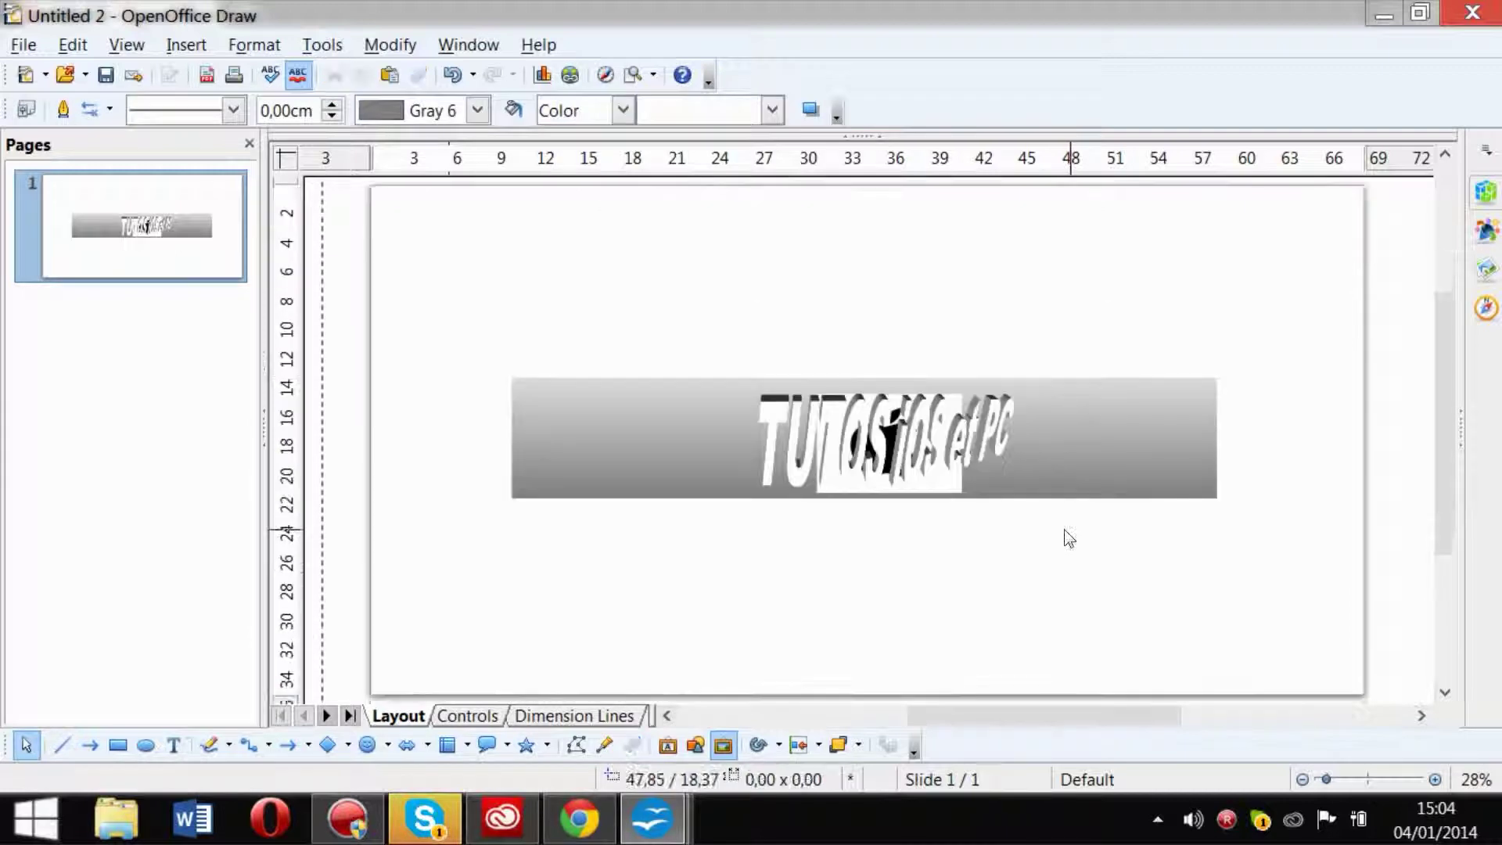
left_click(960, 473)
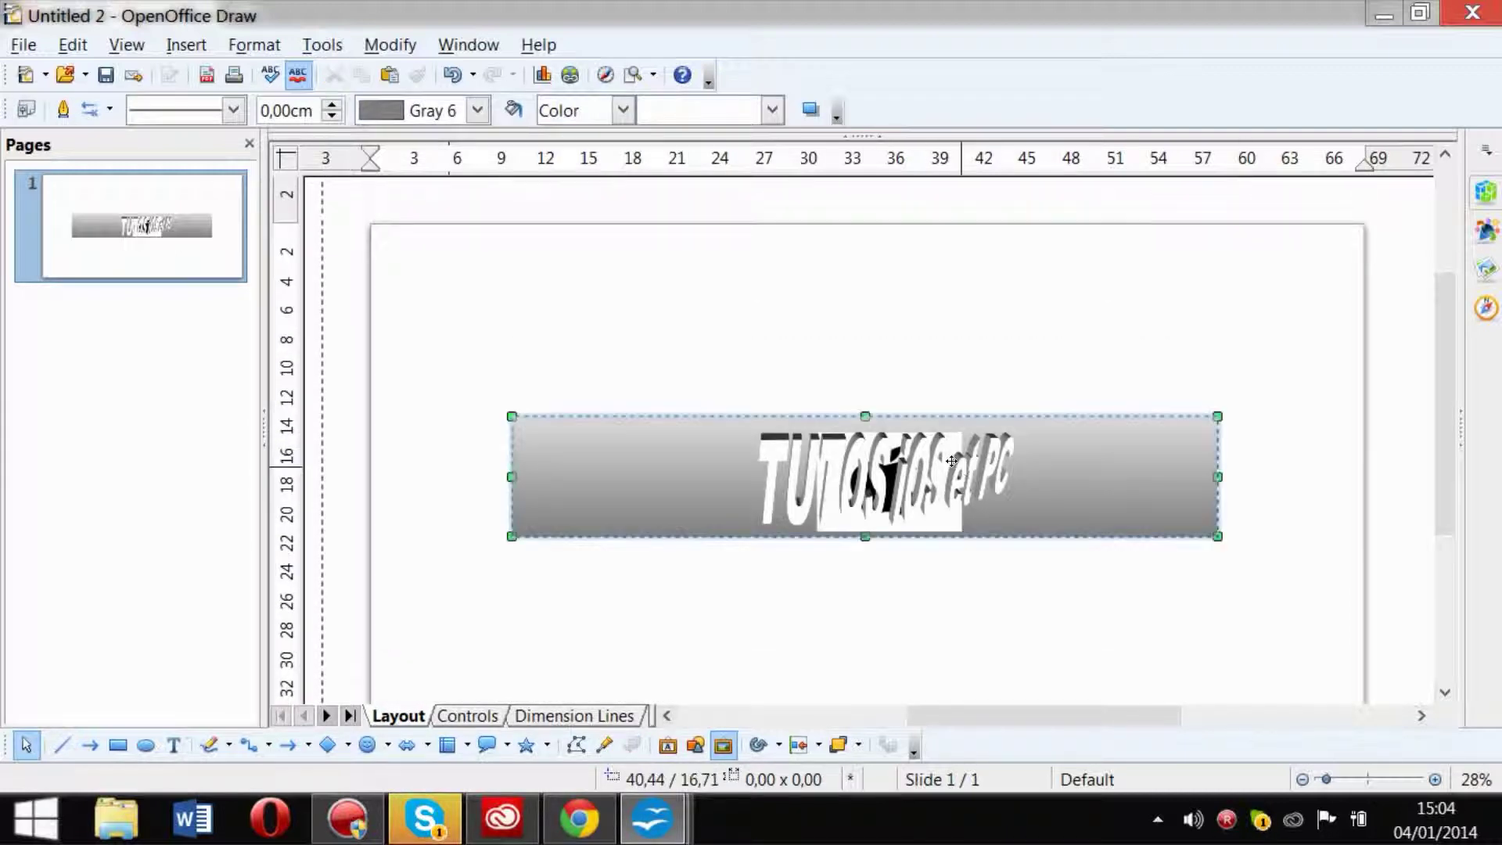
left_click_drag(954, 456, 952, 451)
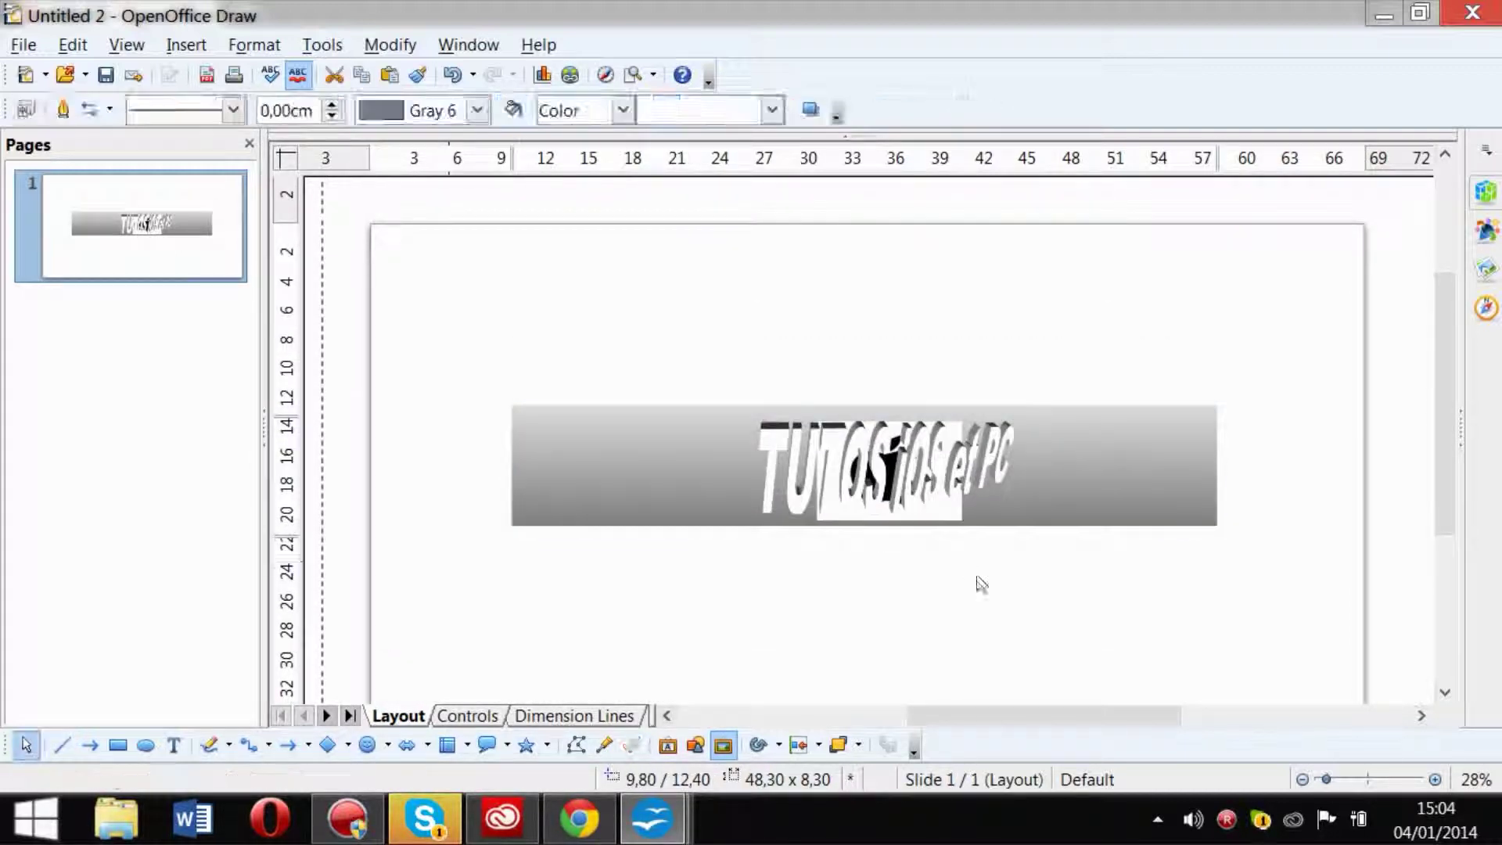
Fill the page background with Gray Gradient 3 and apply the background settings to all pages.
right_click(831, 260)
mouse_move(939, 274)
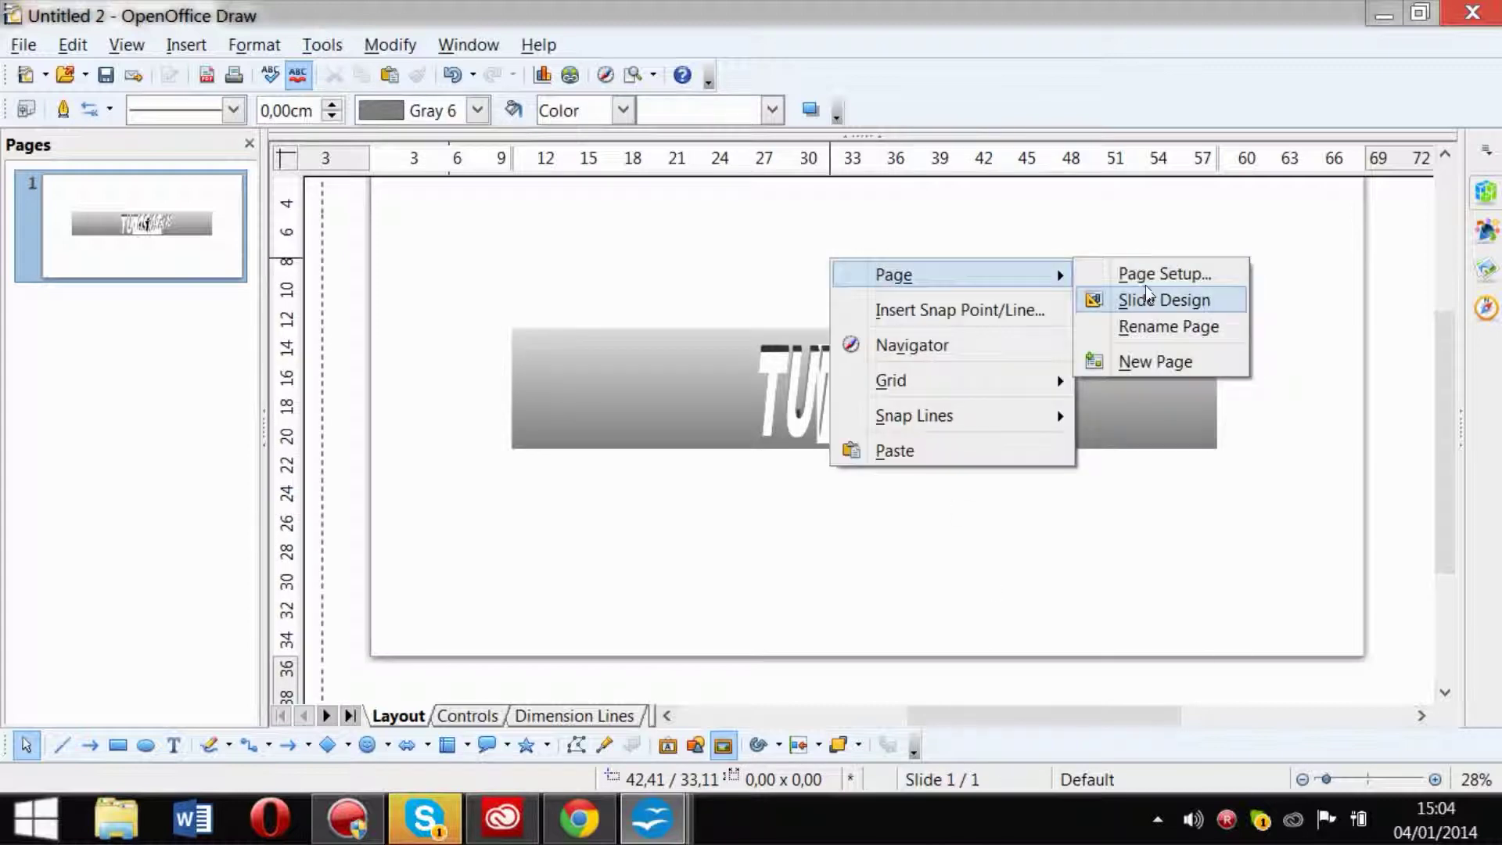
left_click(1118, 273)
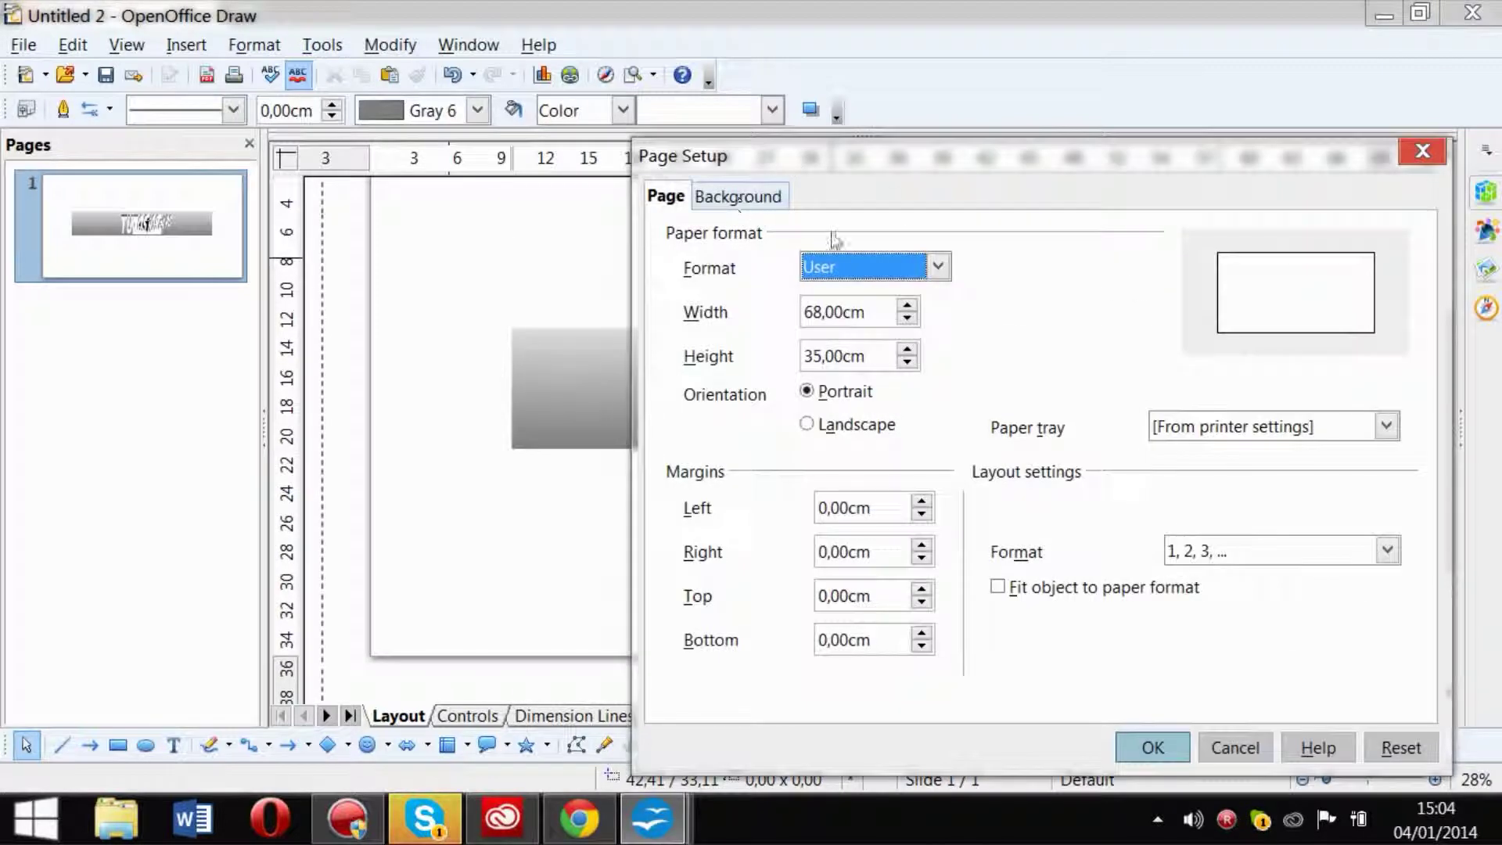
left_click(773, 202)
left_click(768, 274)
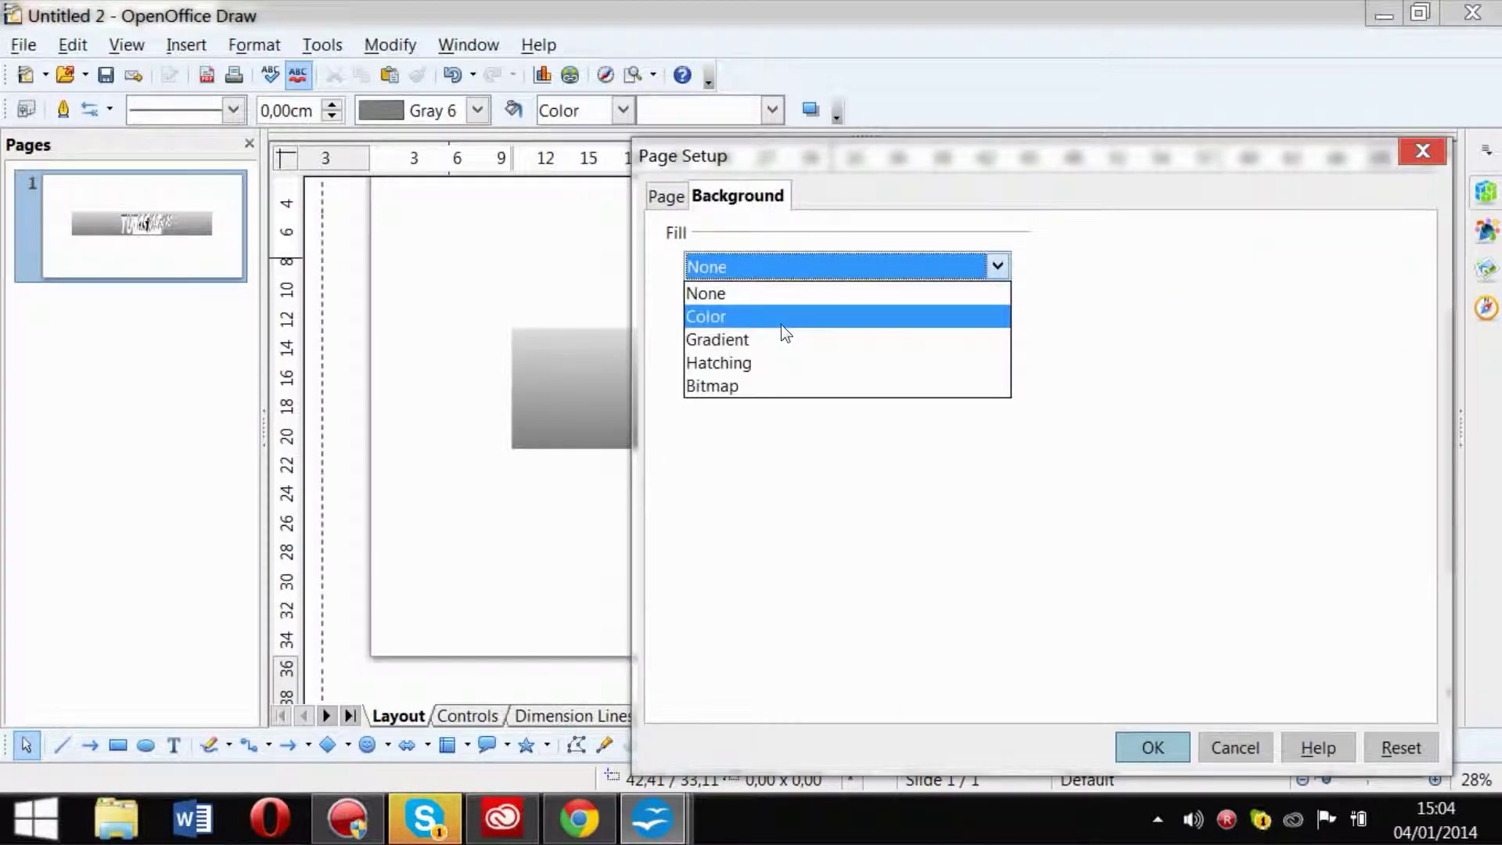
left_click(786, 338)
left_click(798, 333)
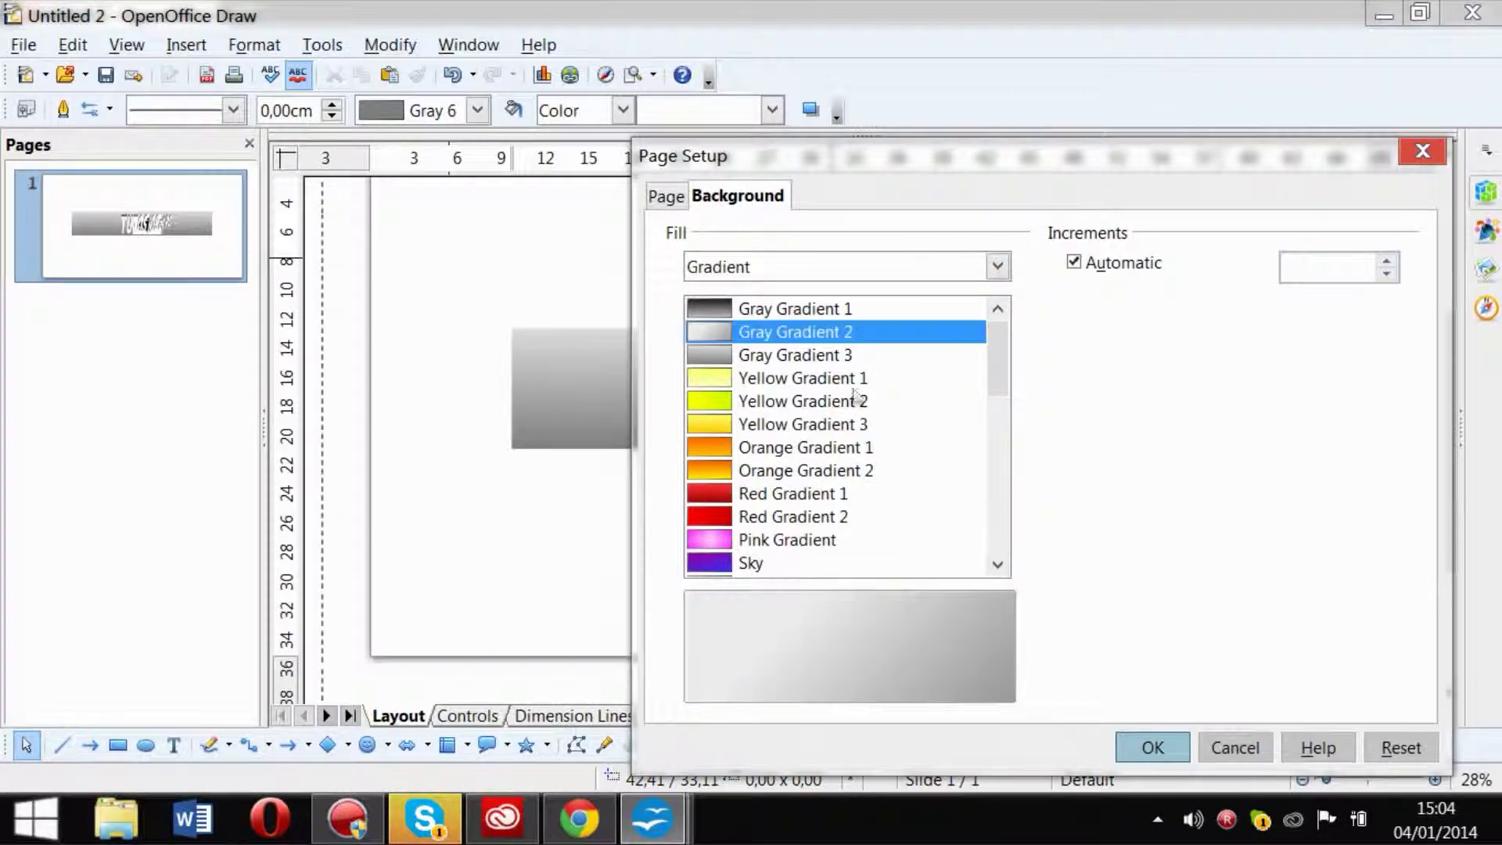
left_click(794, 356)
left_click(1141, 751)
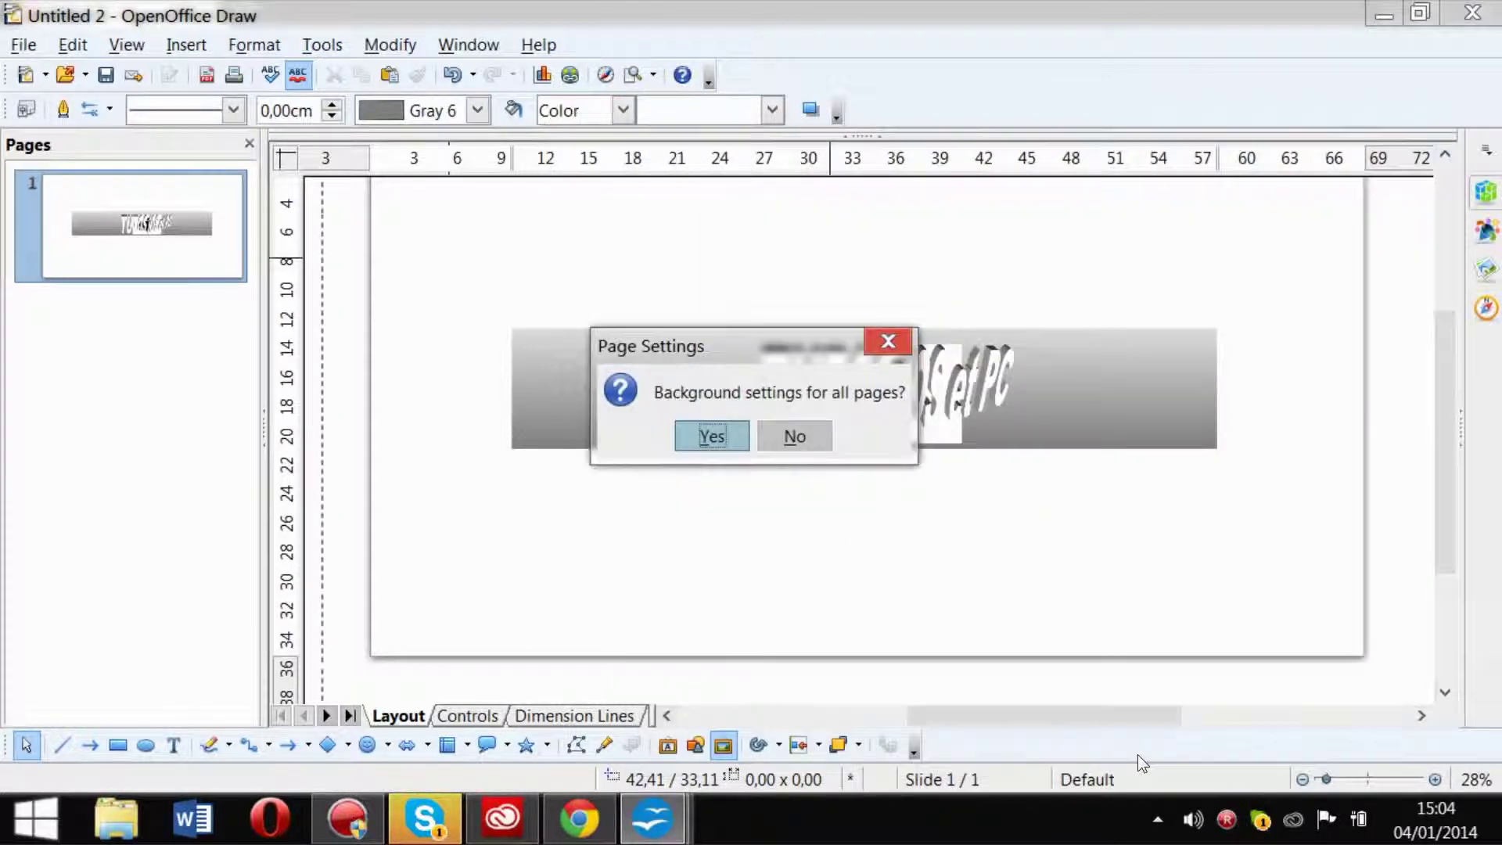
left_click(709, 436)
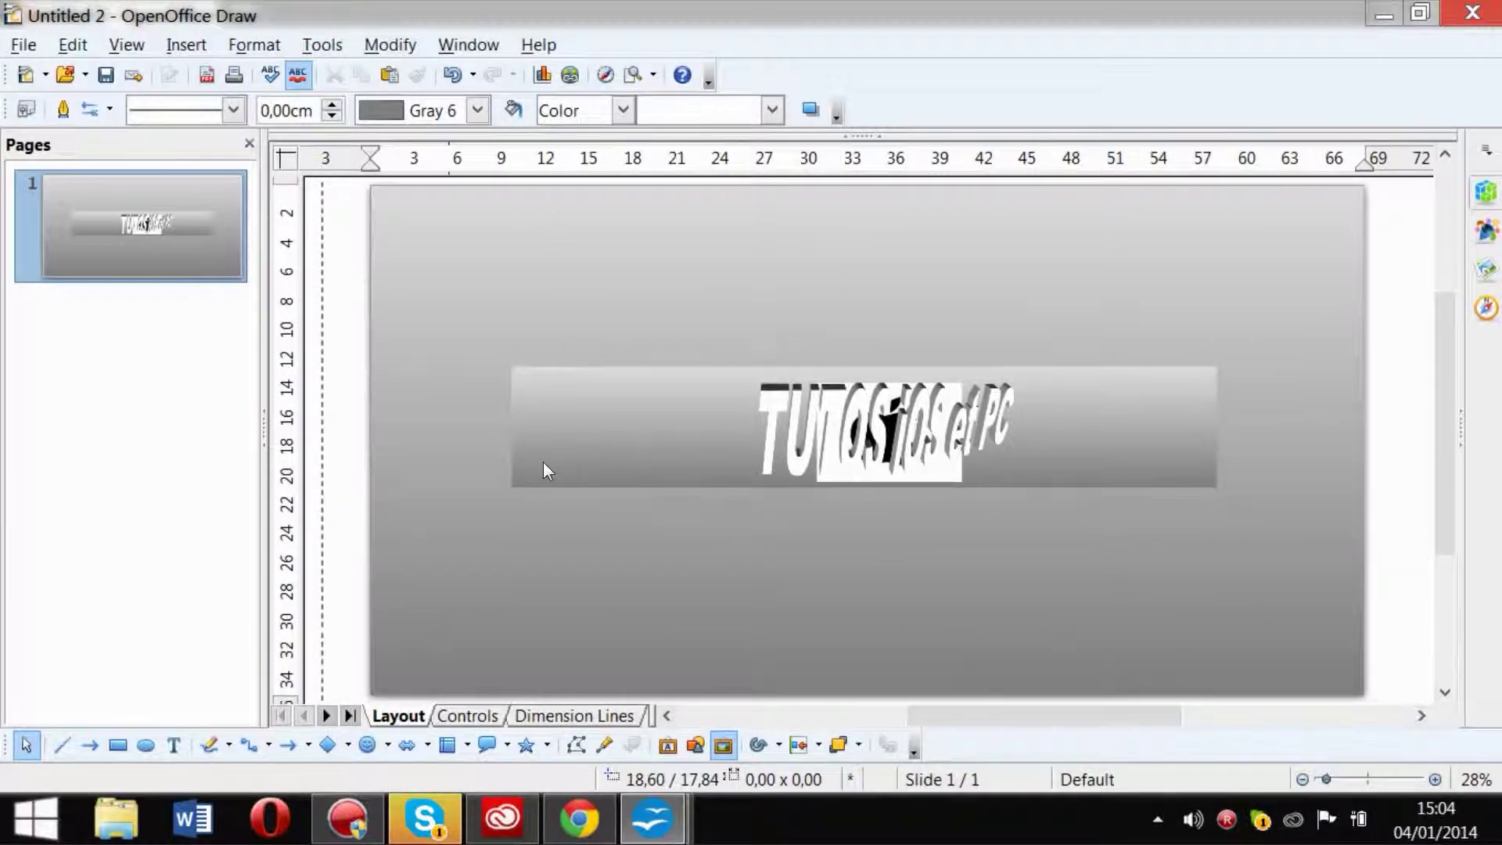
Export the page as a PNG picture named Untitled 1 in the essai folder, keeping the offered PNG options.
left_click(24, 44)
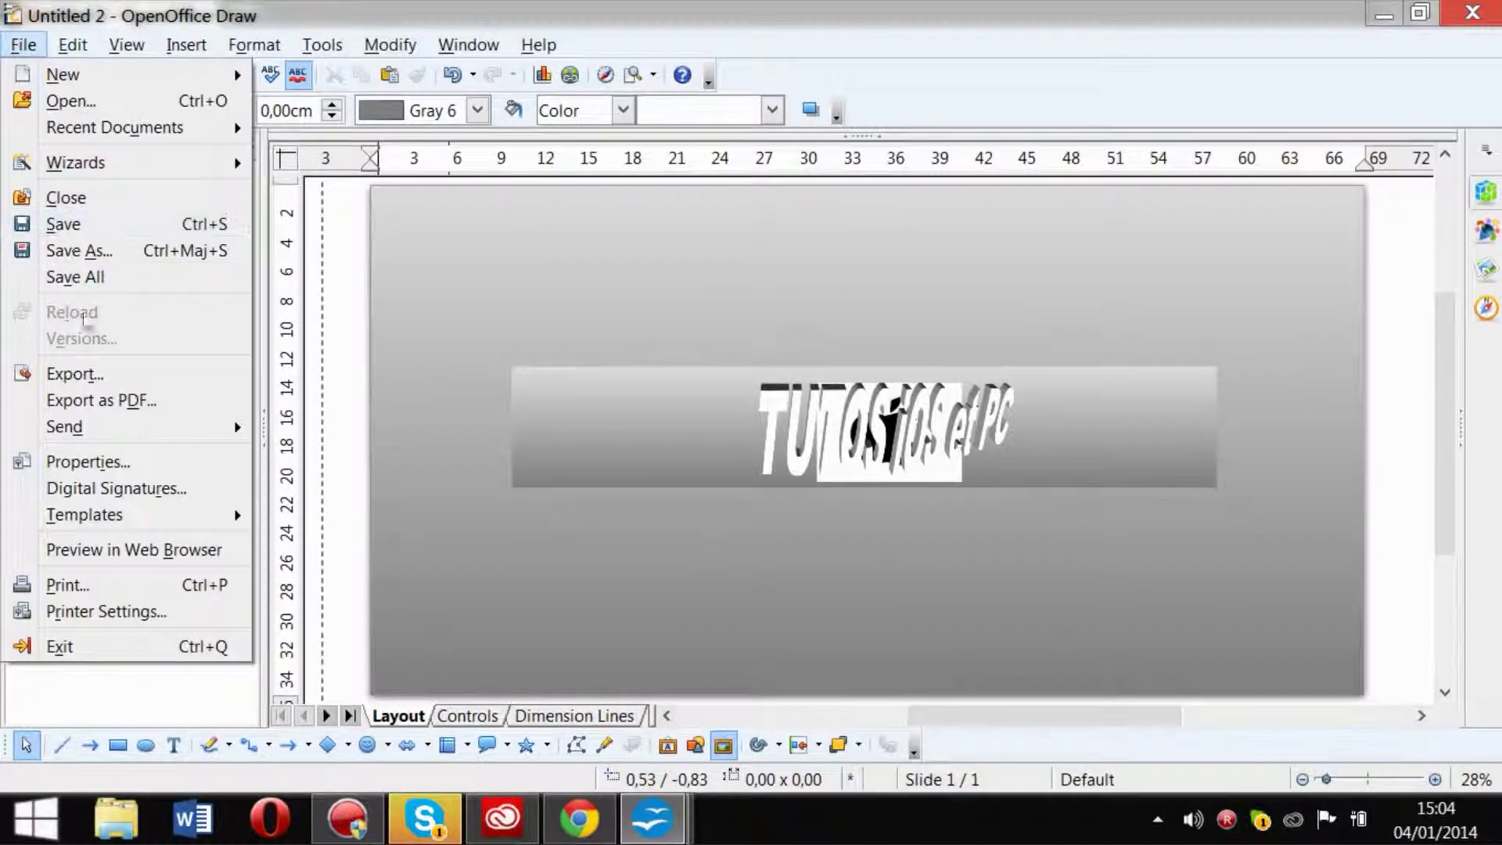
left_click(86, 372)
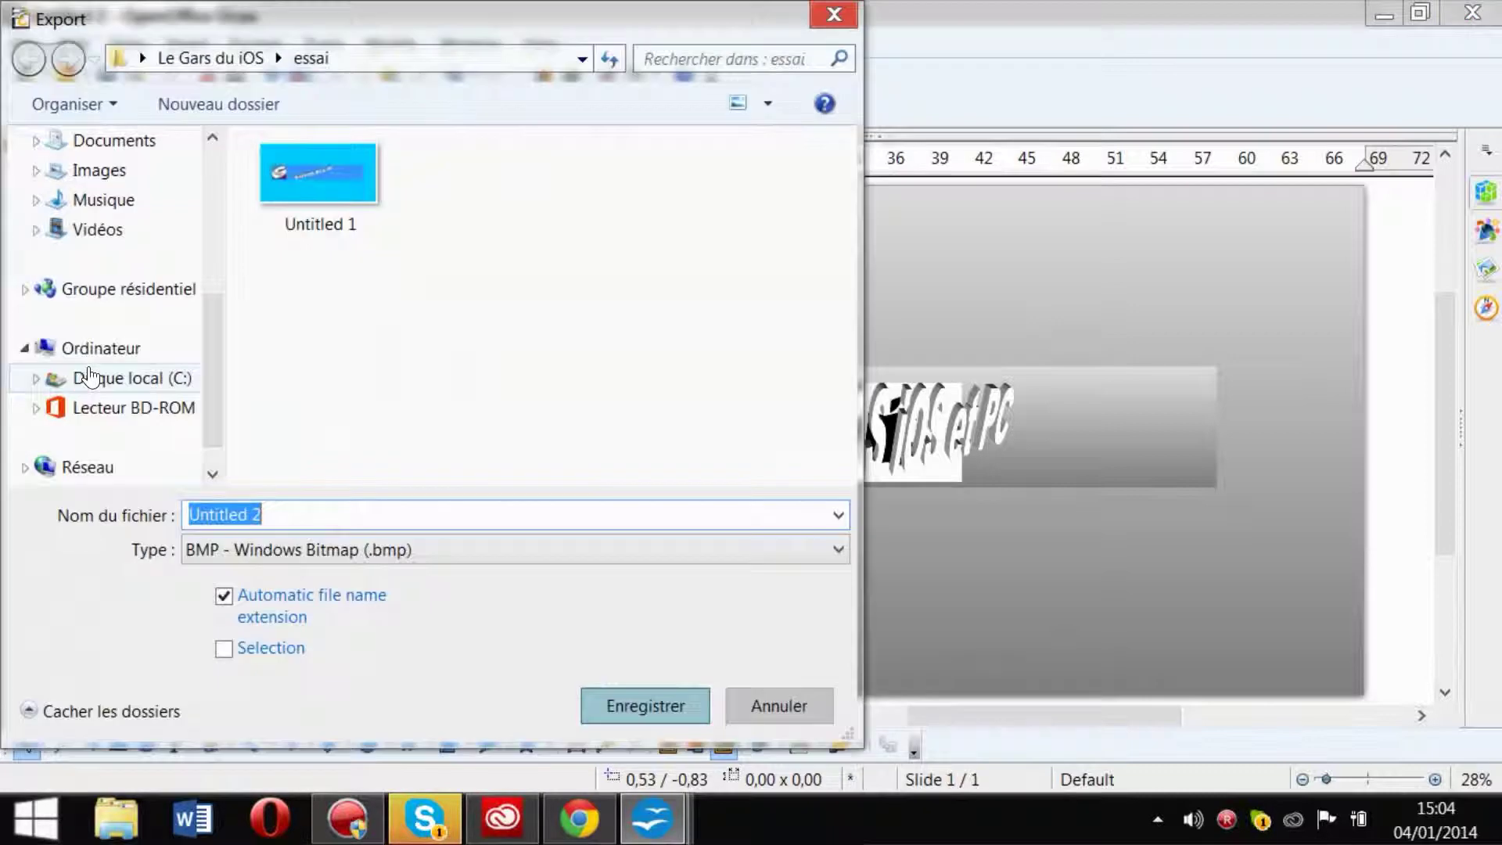
left_click(325, 549)
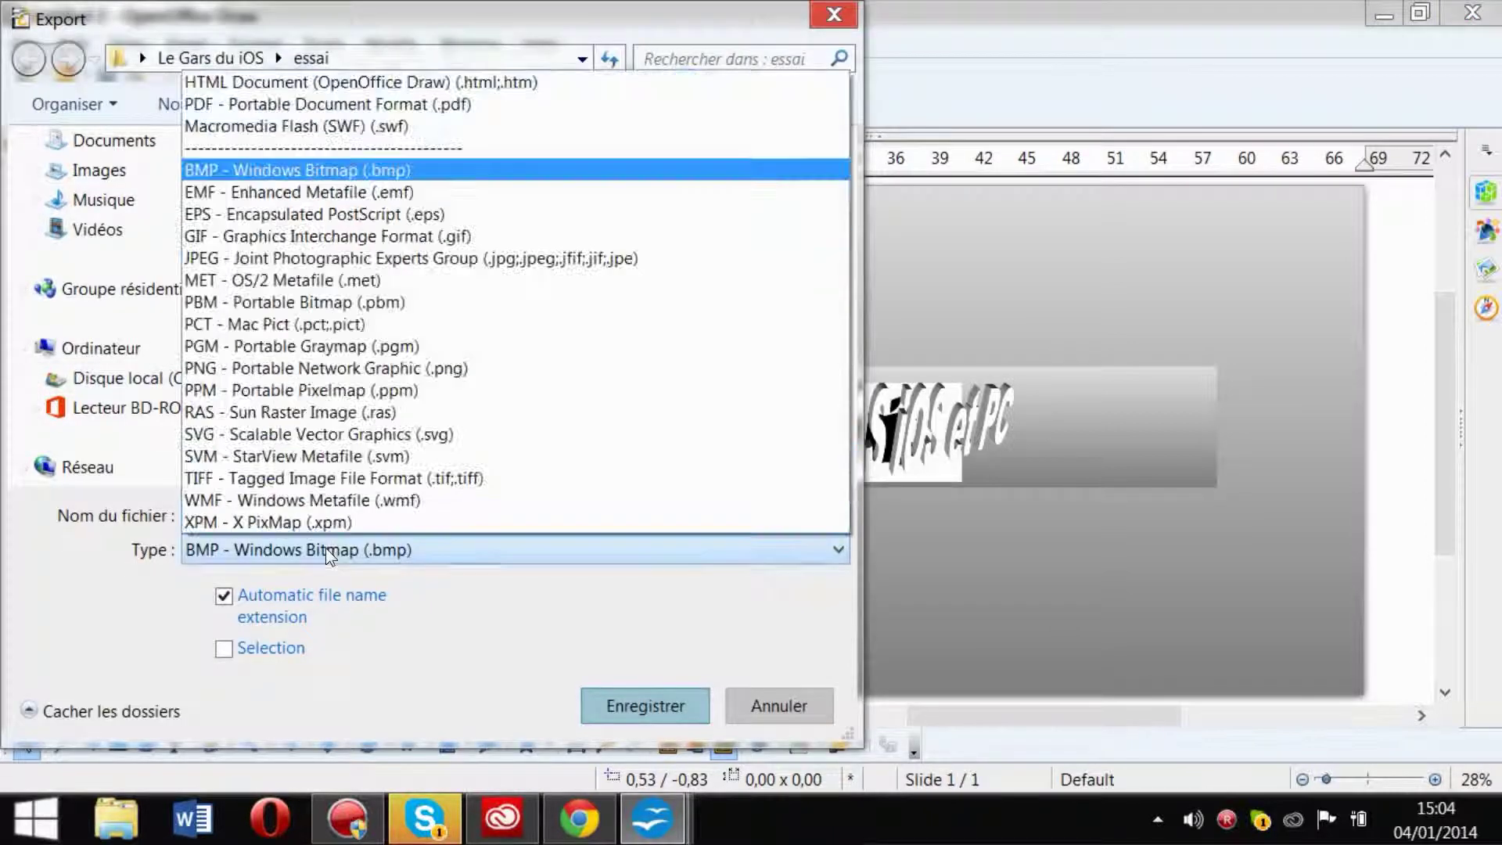
left_click(247, 366)
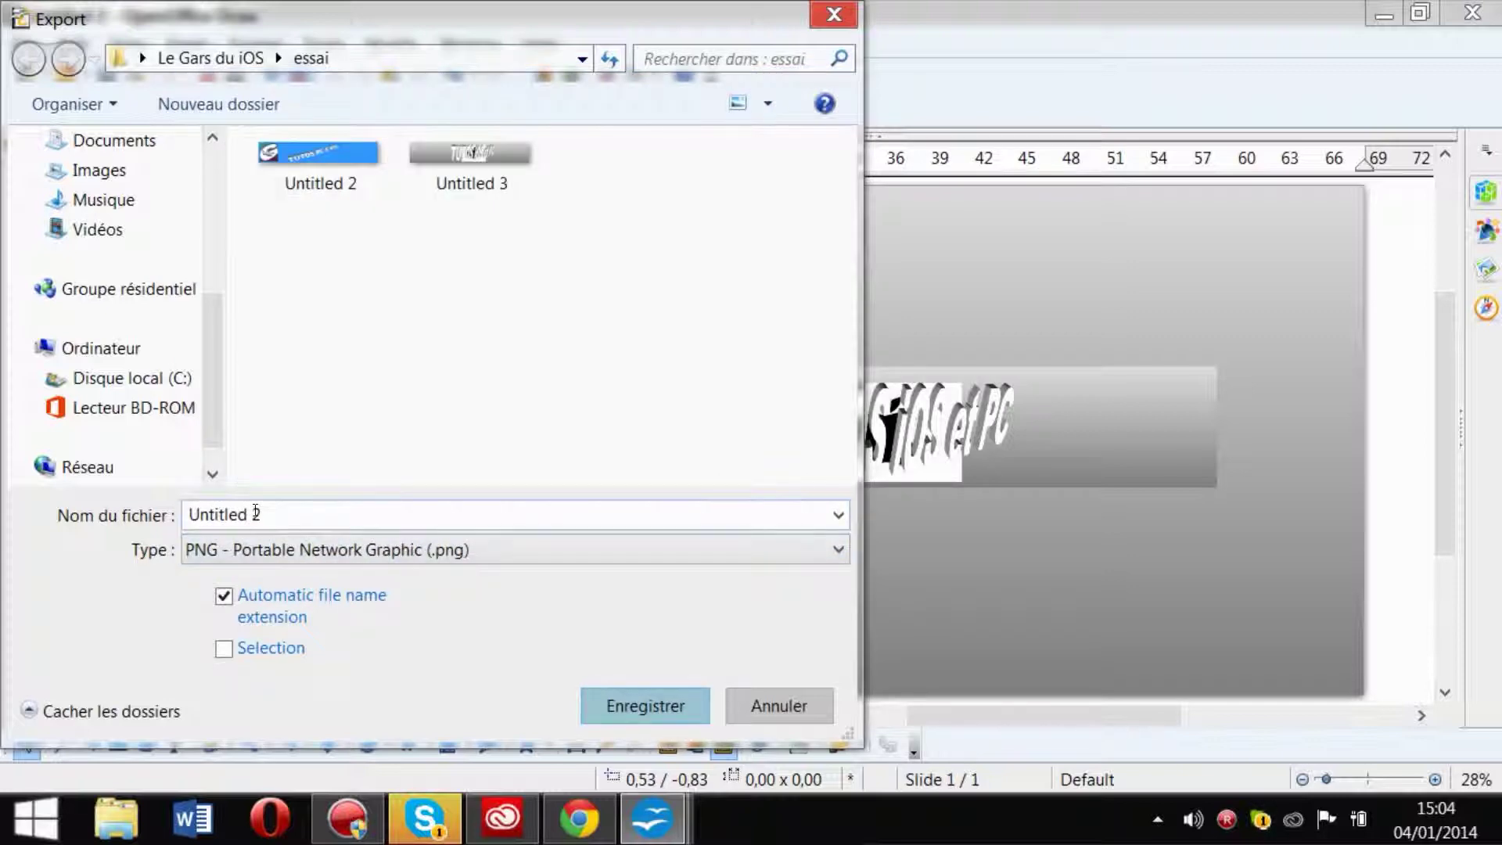
triple_click(256, 513)
type("Untitled 1")
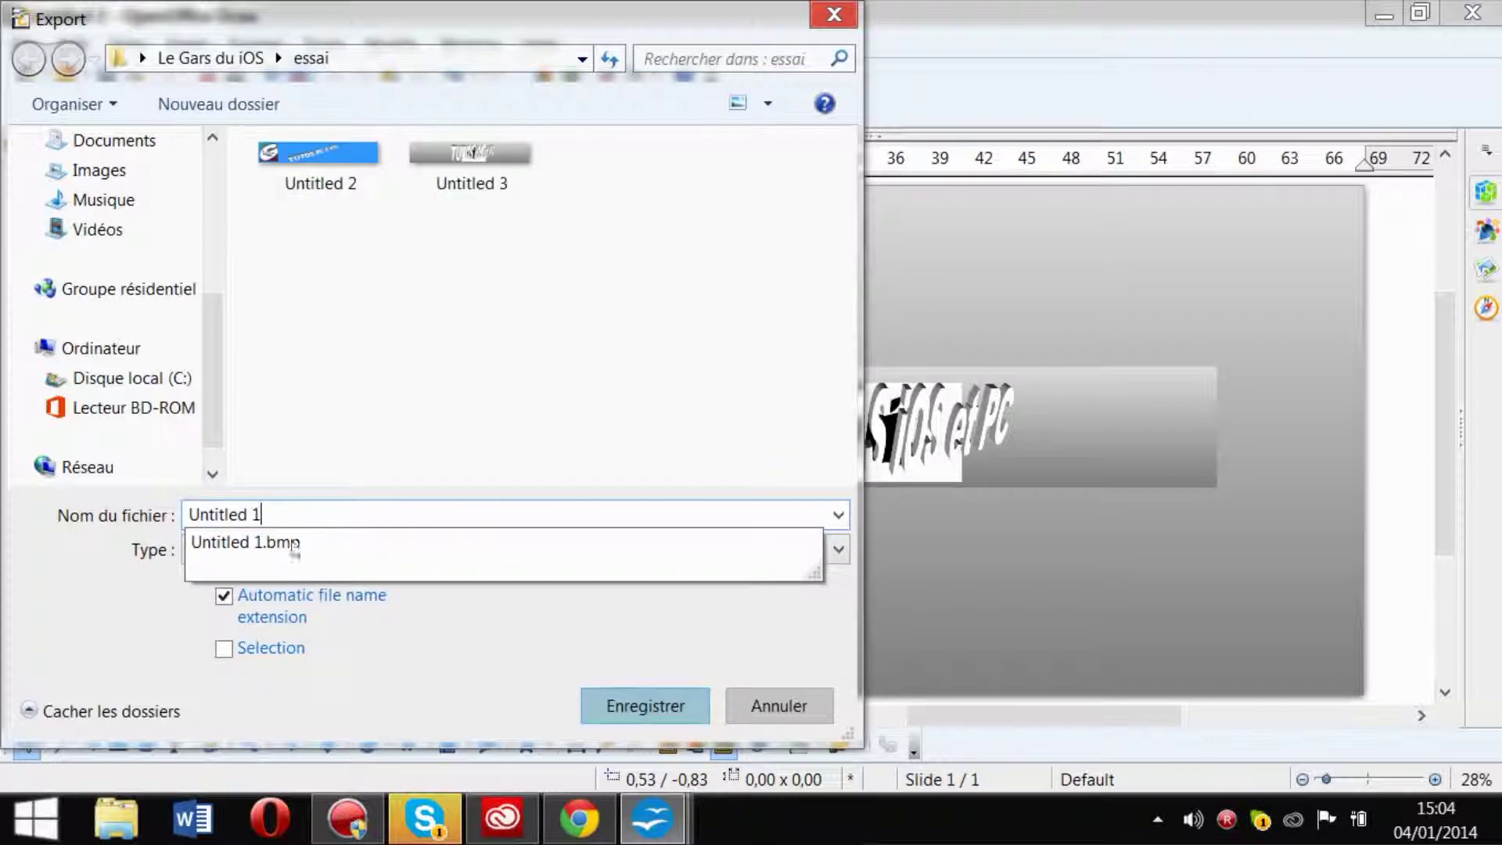
left_click(626, 698)
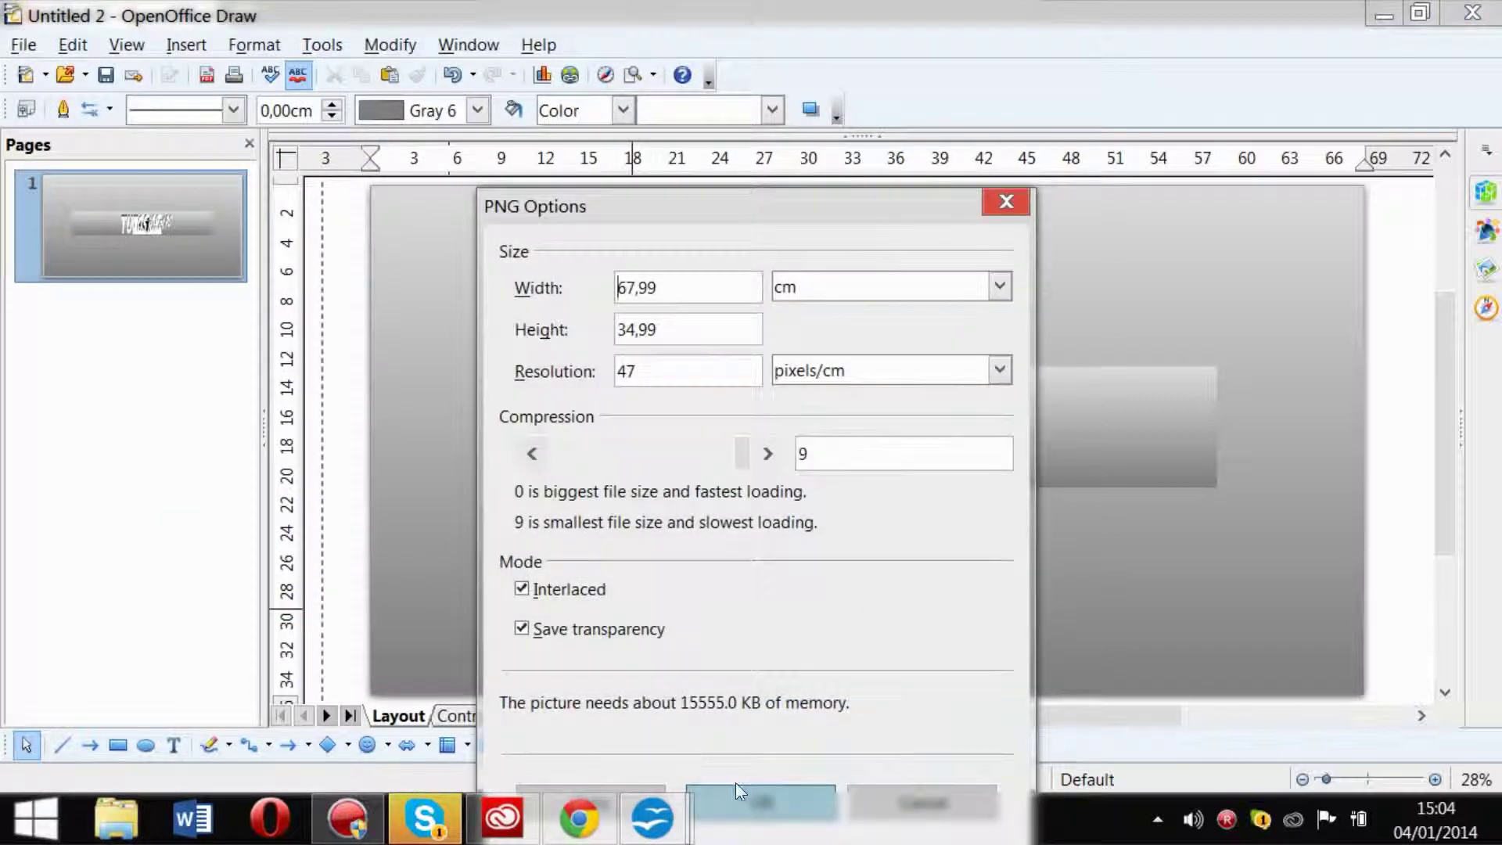
left_click(736, 782)
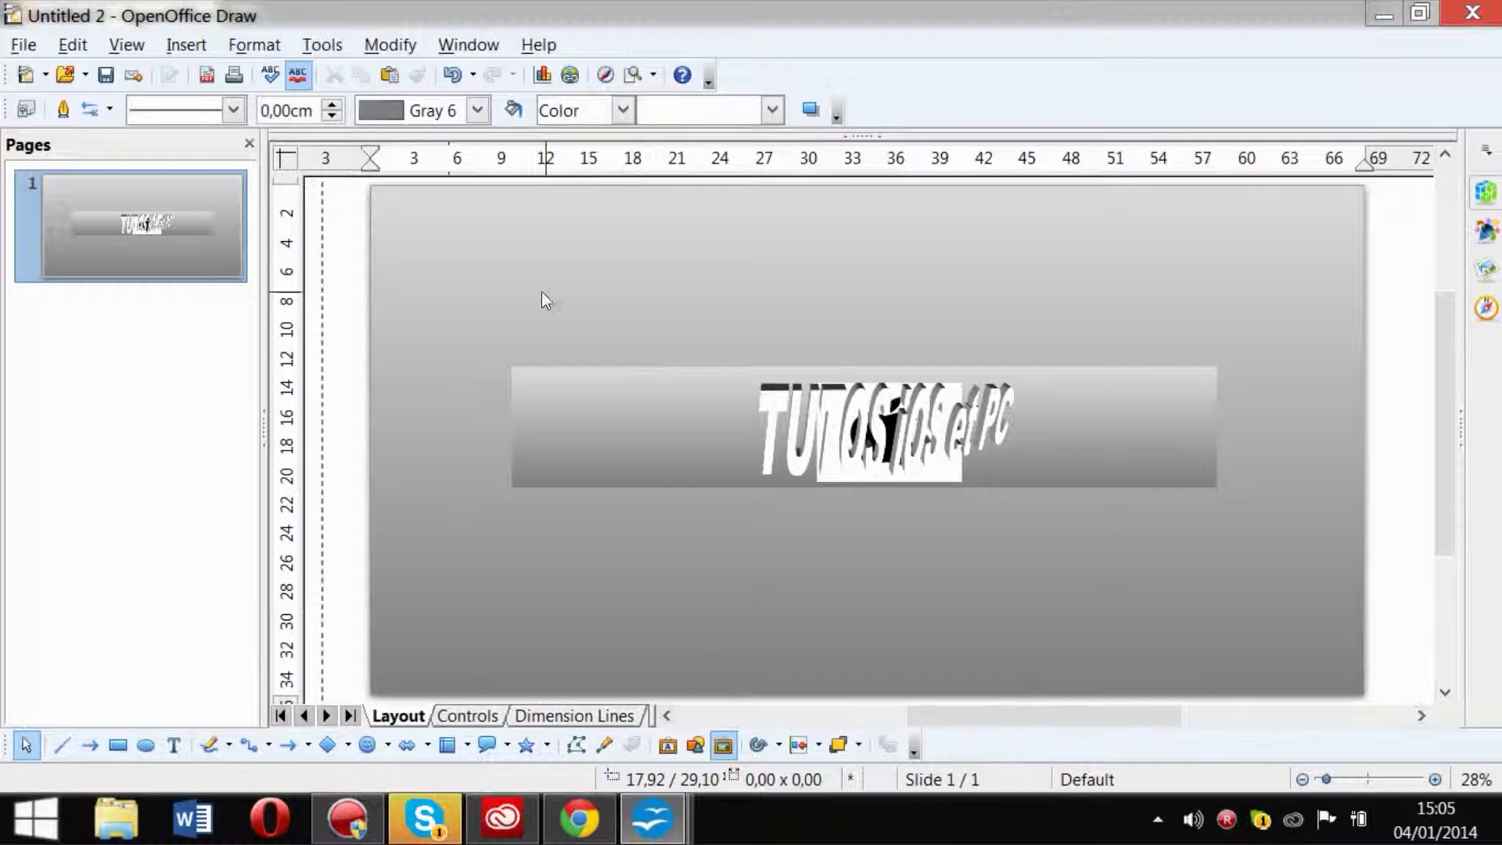
Enlarge the banner picture very slightly from its upper-left corner, keeping its lower-right corner in place, and leave it deselected.
left_click_drag(495, 349, 516, 399)
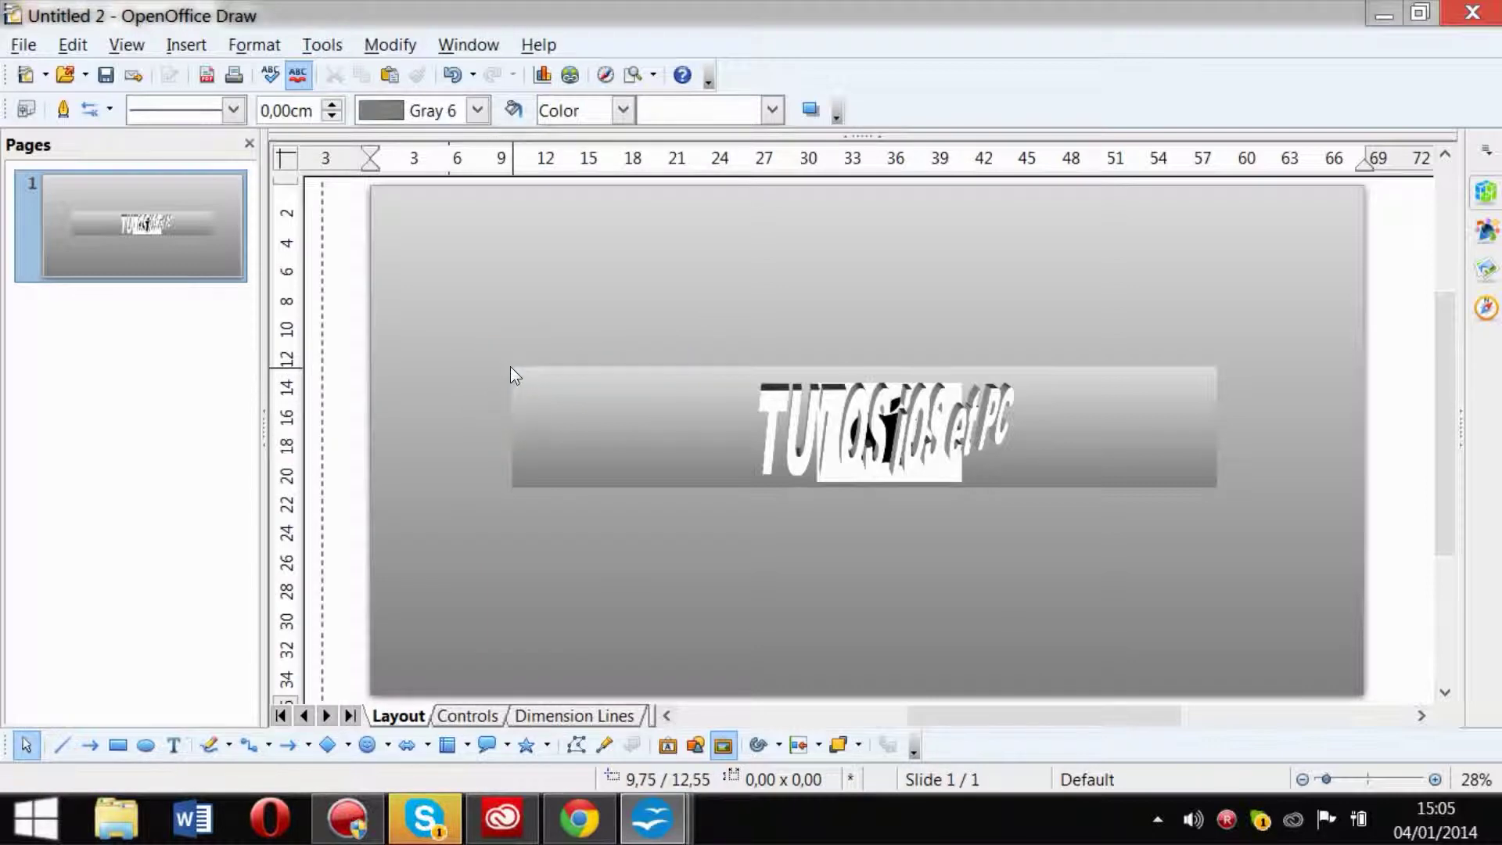
left_click(509, 367)
left_click_drag(511, 366, 1210, 489)
scroll(1361, 454, "down", 1)
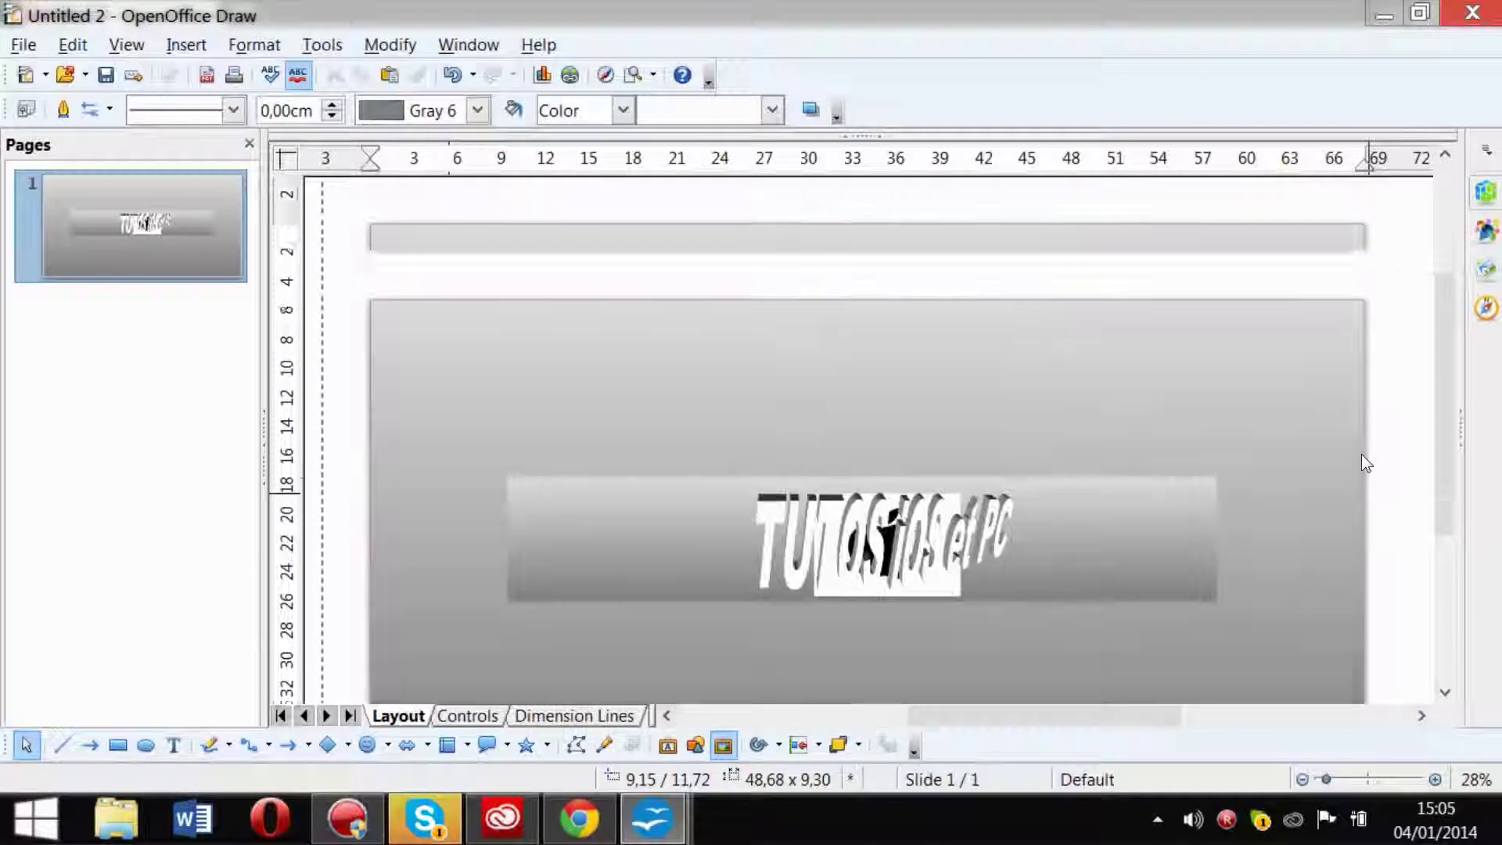
scroll(395, 277, "up", 1)
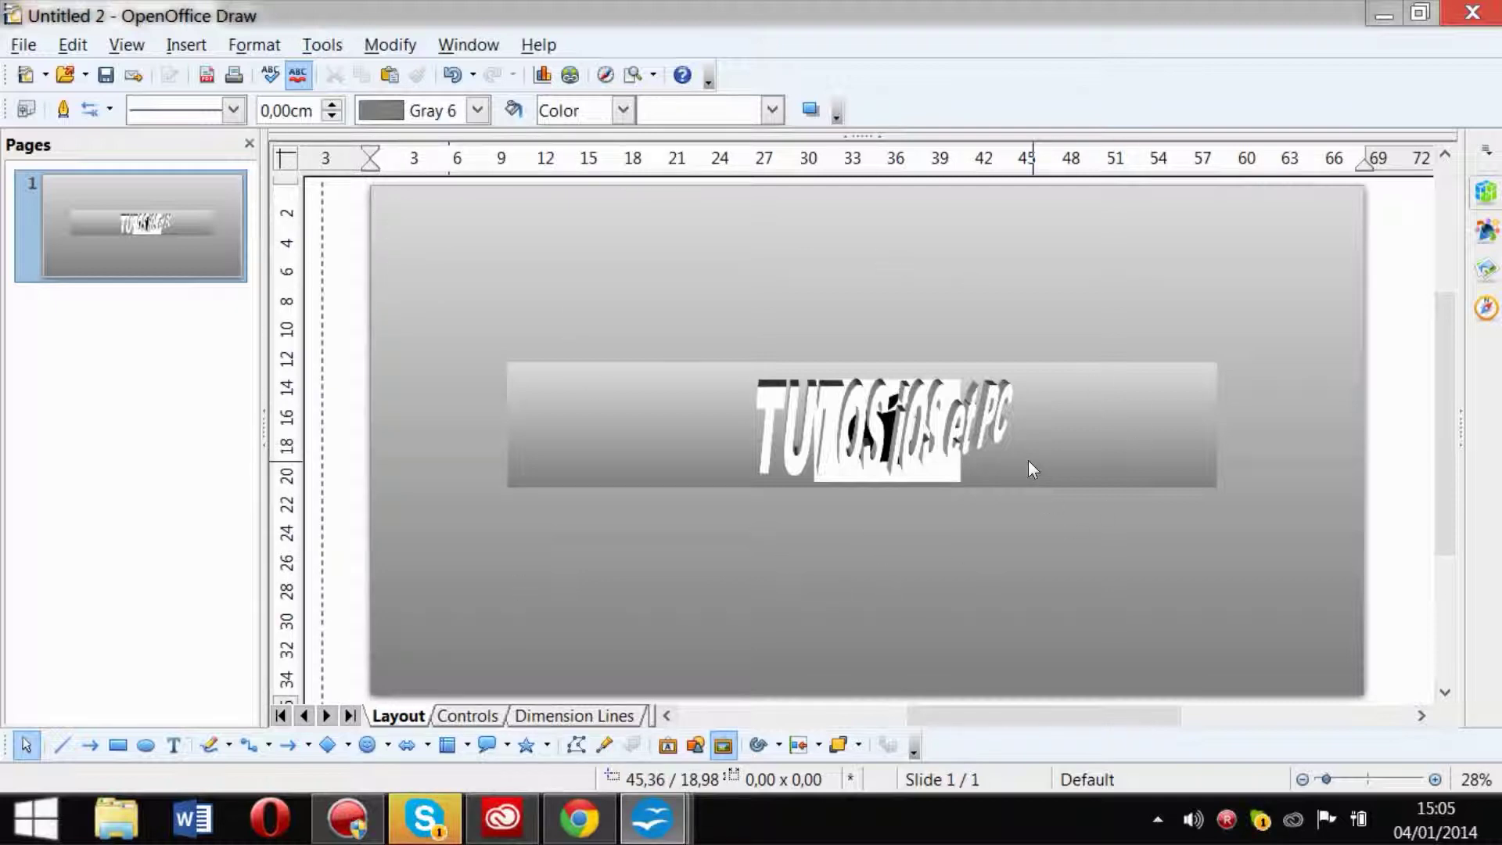
scroll(984, 480, "down", 3)
scroll(985, 480, "up", 2)
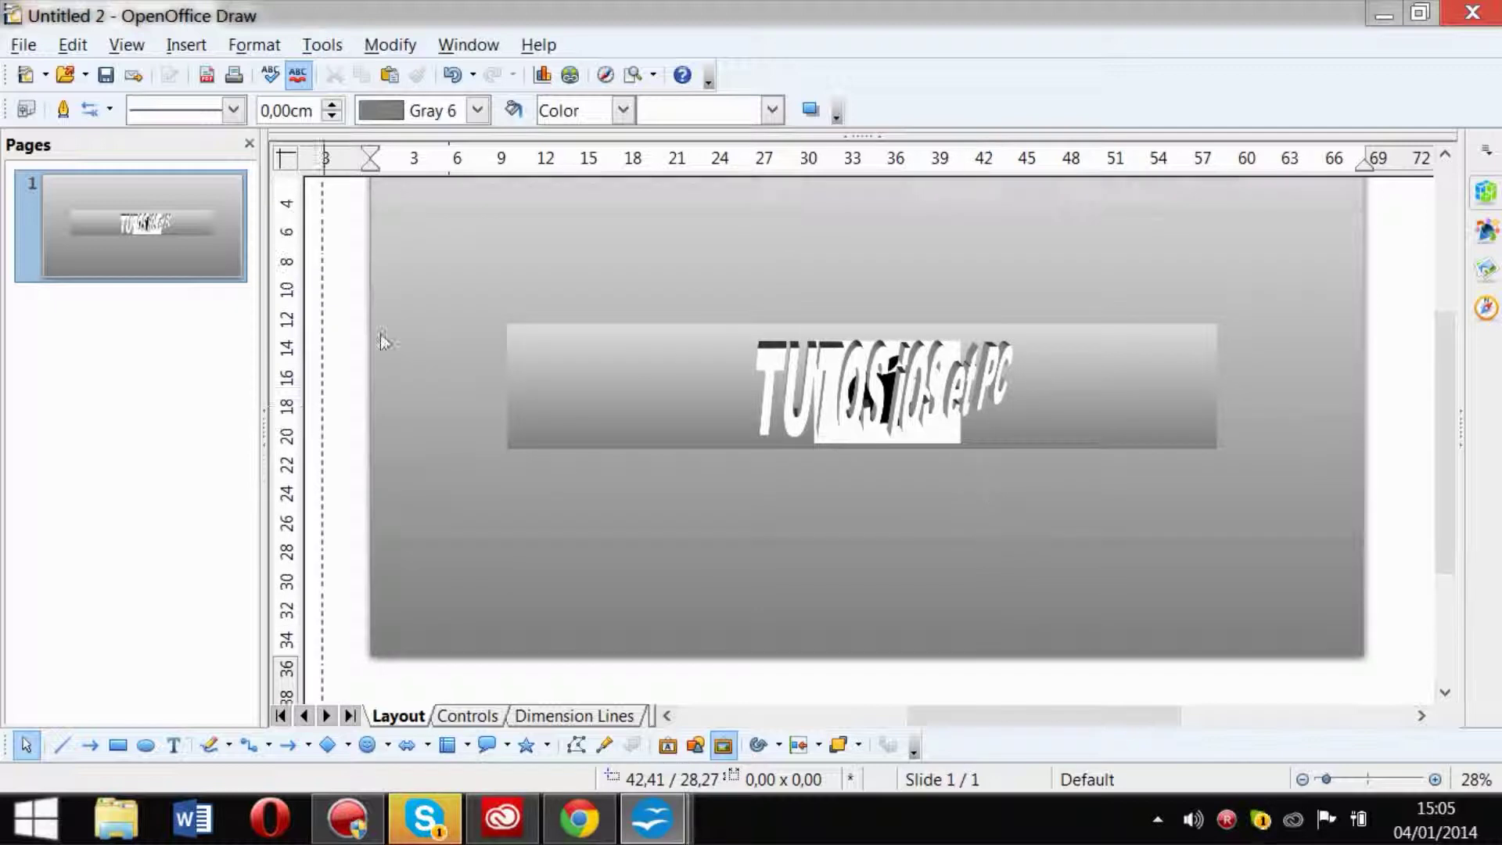
scroll(778, 575, "up", 1)
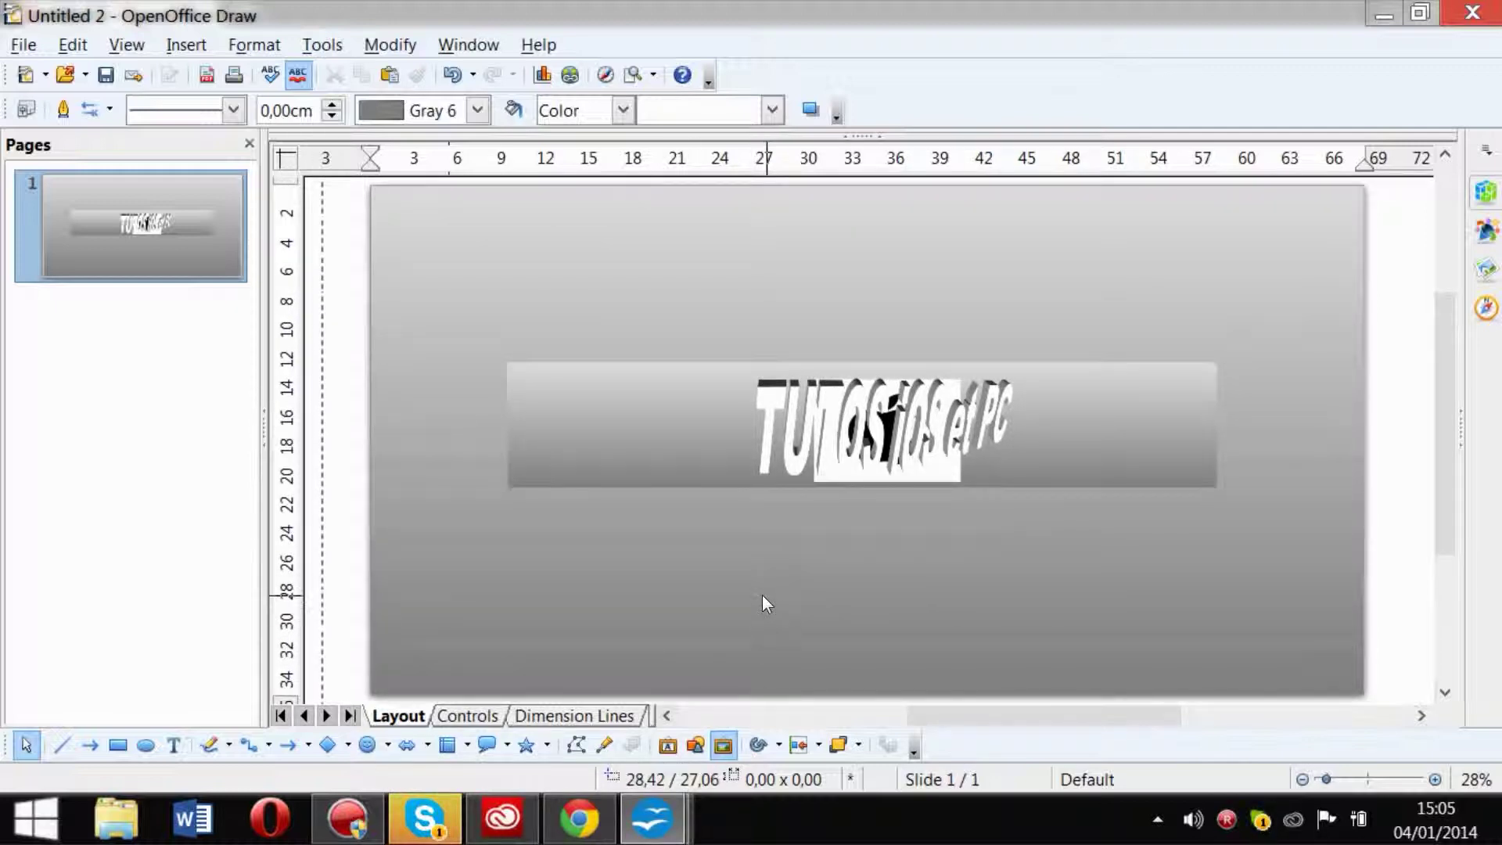